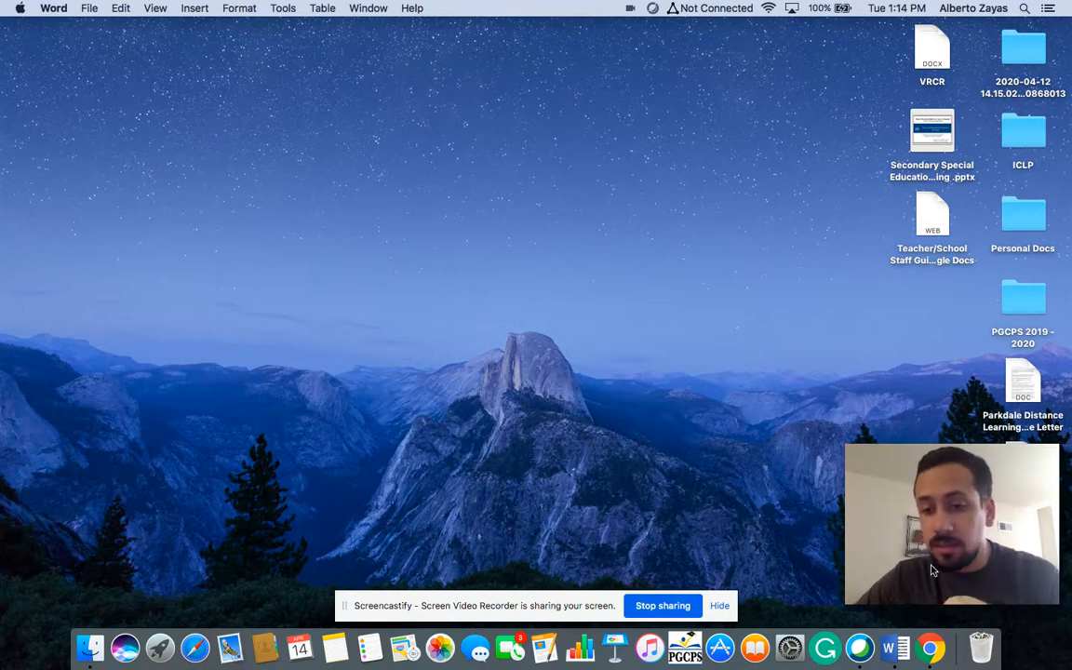
- Start a new blank Word document headed 'Objective:'
{"action": "left_click", "coordinate": [902, 648]}
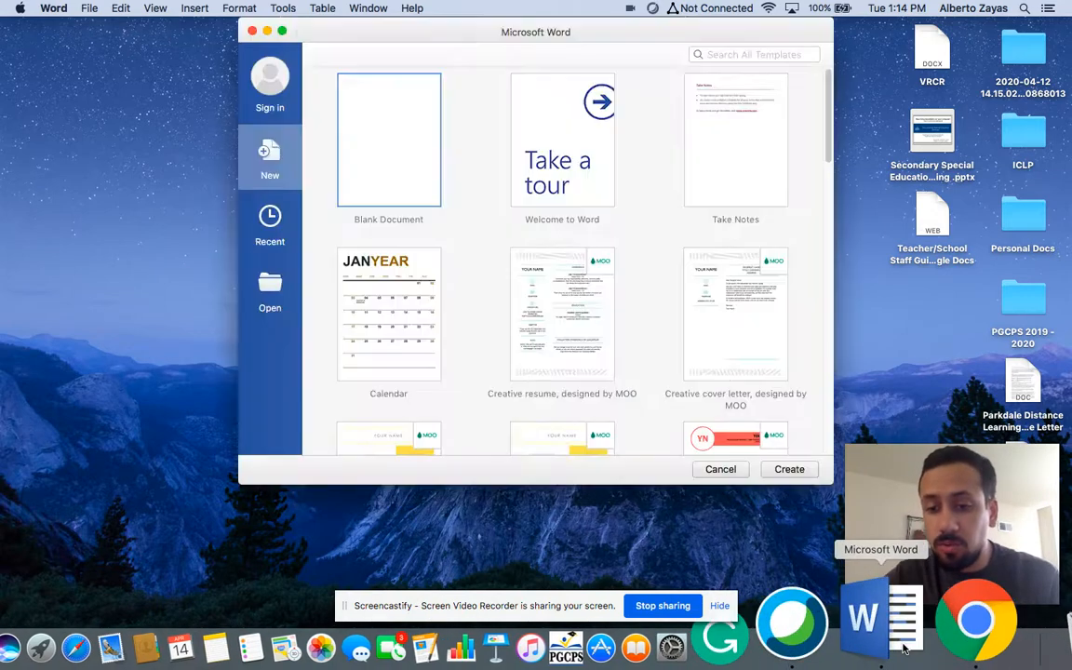
{"action": "left_click", "coordinate": [789, 469]}
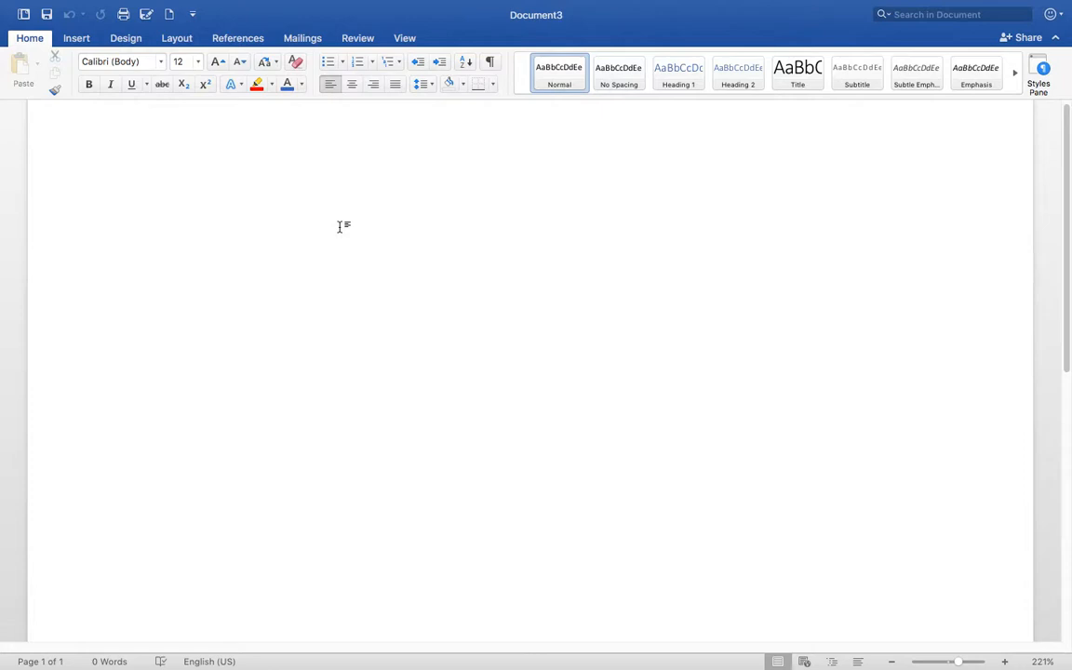
{"action": "type", "text": "Objective"}
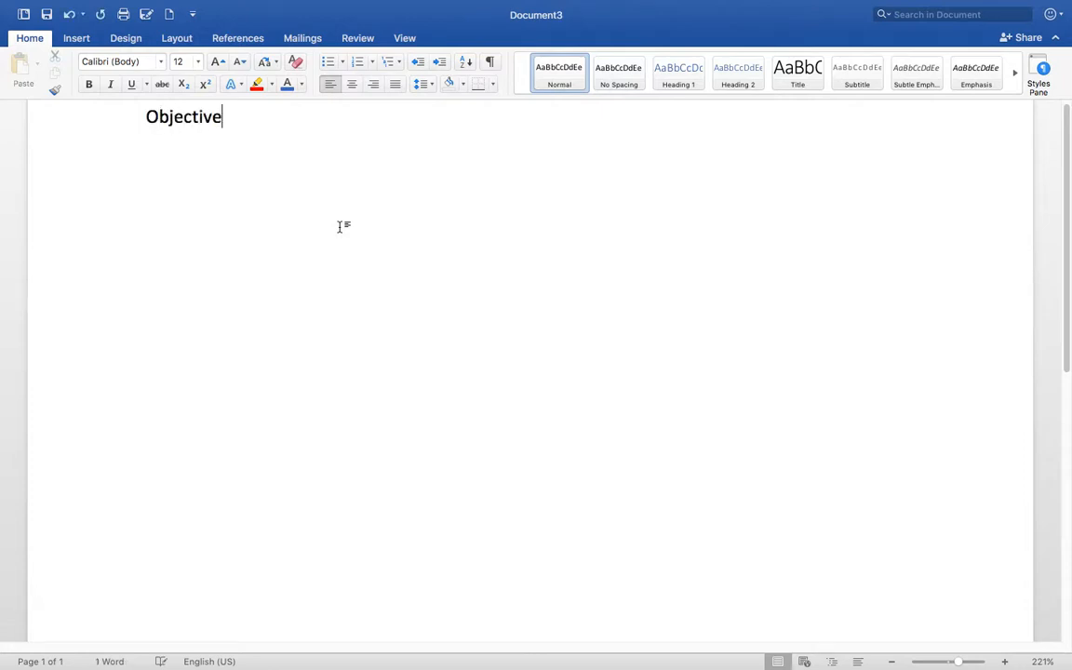
{"action": "type", "text": ":"}
{"action": "key", "text": "Return"}
{"action": "key", "text": "Return"}
- Write the objective 'Students will organize their own virtual schedule.'
{"action": "type", "text": "Students "}
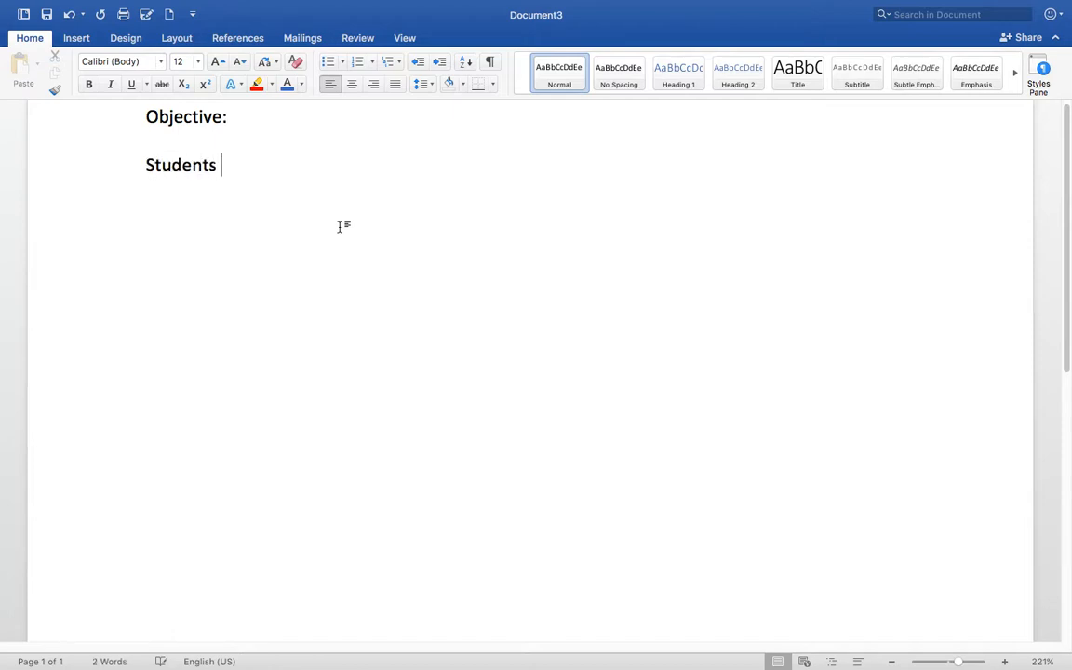
{"action": "type", "text": "will organi"}
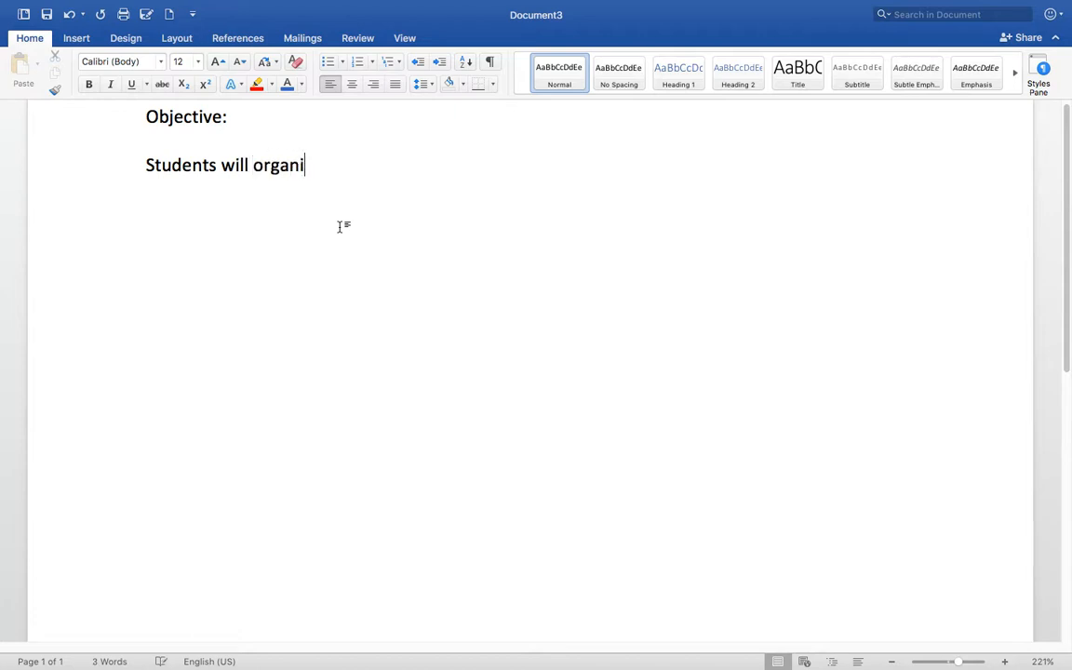
{"action": "type", "text": "ze their own "}
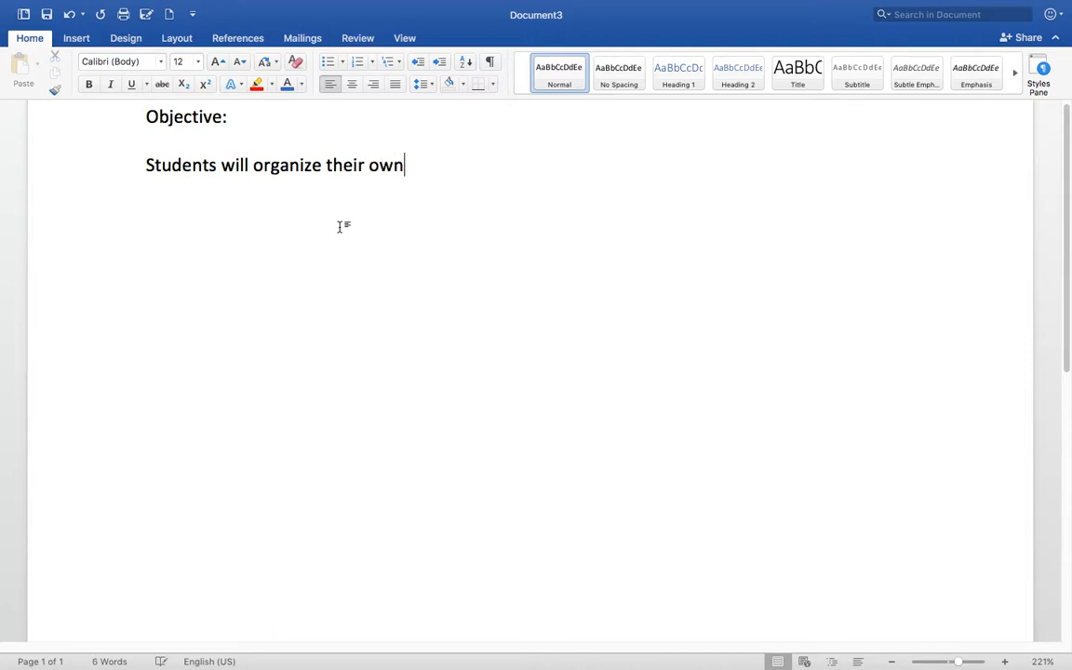
{"action": "type", "text": "schedule"}
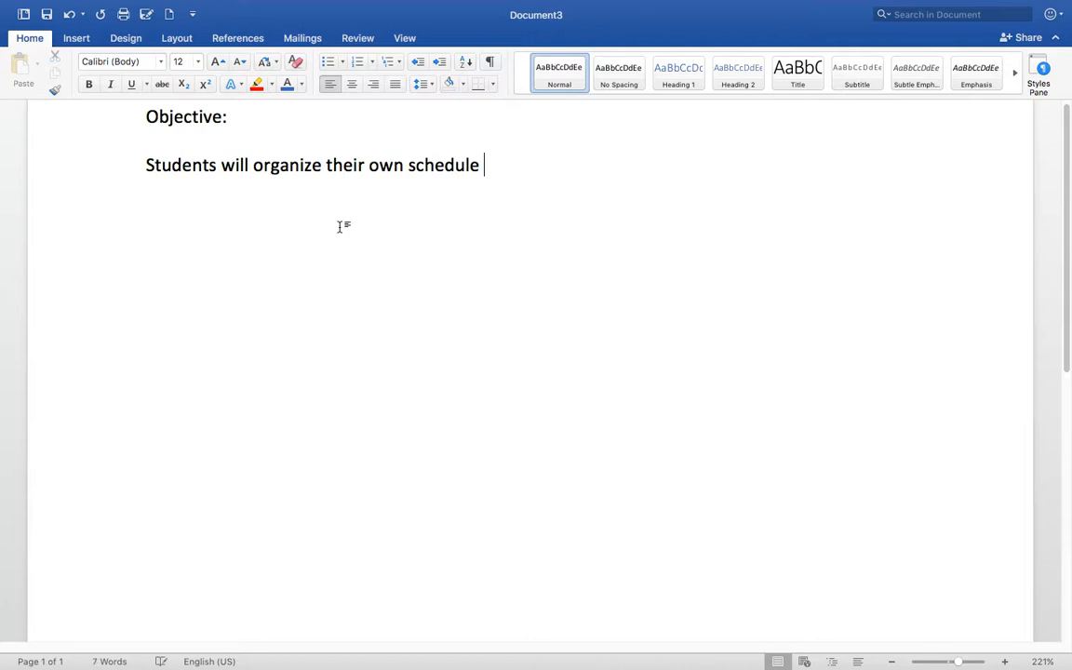
{"action": "key", "text": "Left"}
{"action": "key", "text": "Left"}
{"action": "key", "text": "Left"}
{"action": "key", "text": "Left"}
{"action": "key", "text": "Left"}
{"action": "key", "text": "Left"}
{"action": "key", "text": "Left"}
{"action": "key", "text": "Left"}
{"action": "key", "text": "Left"}
{"action": "type", "text": "virtu"}
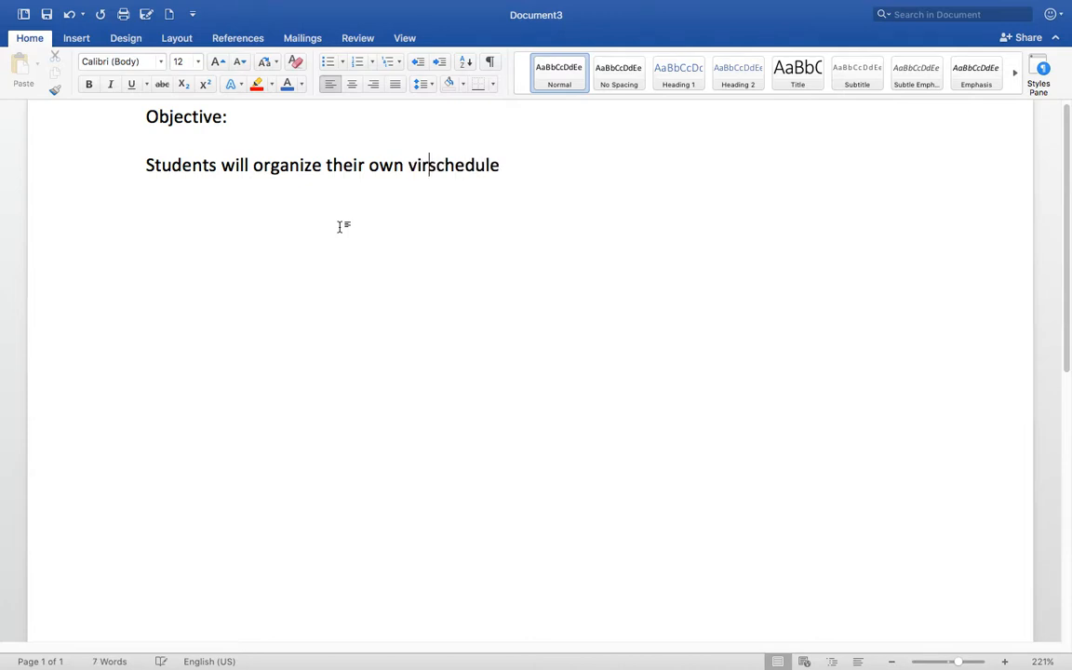
{"action": "type", "text": "al"}
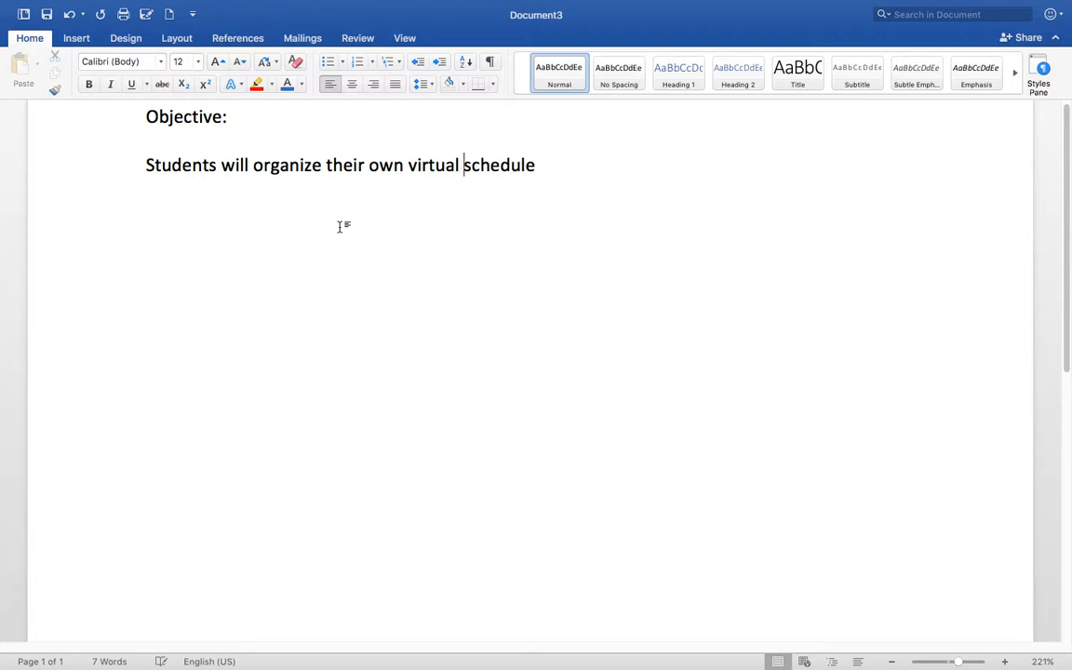
{"action": "left_click", "coordinate": [526, 174]}
{"action": "left_click", "coordinate": [540, 174]}
{"action": "type", "text": "."}
- Add 'Topic: Schedule creation' and begin 'Grading: Watch the video,' below it
{"action": "key", "text": "Return"}
{"action": "key", "text": "Return"}
{"action": "type", "text": "Topic: Schedule"}
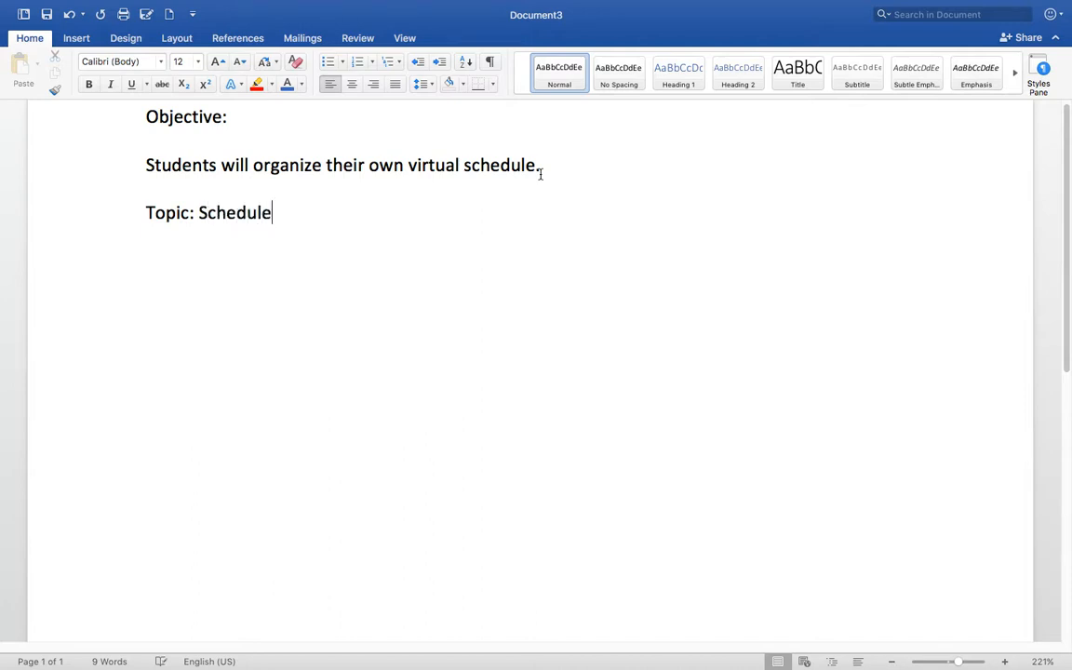
{"action": "type", "text": " creation"}
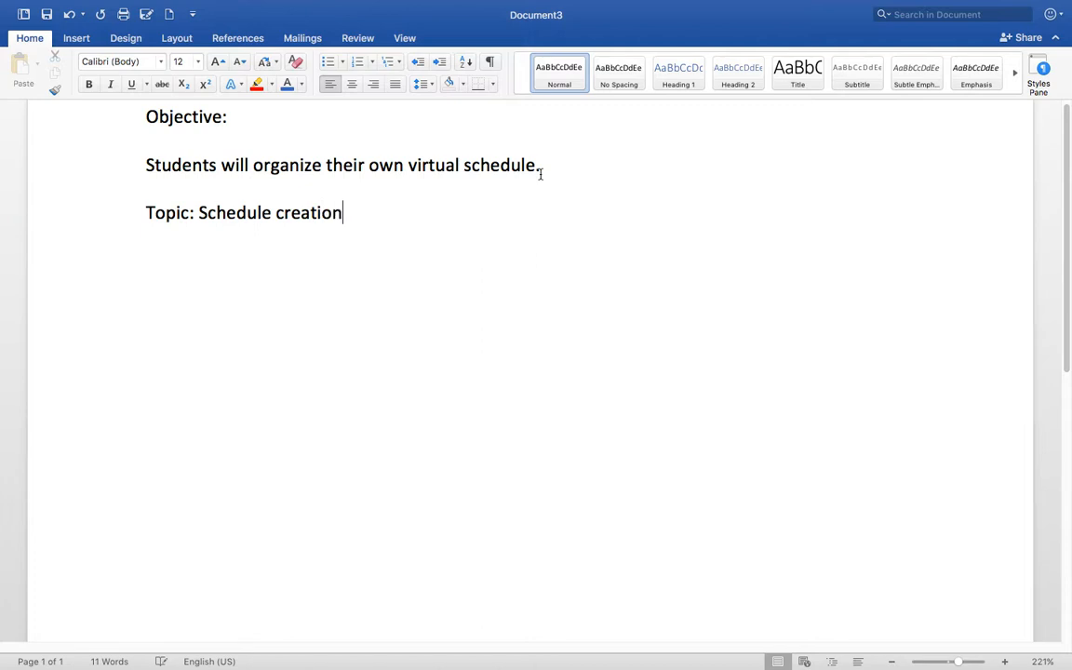
{"action": "key", "text": "Return"}
{"action": "type", "text": "Grading: "}
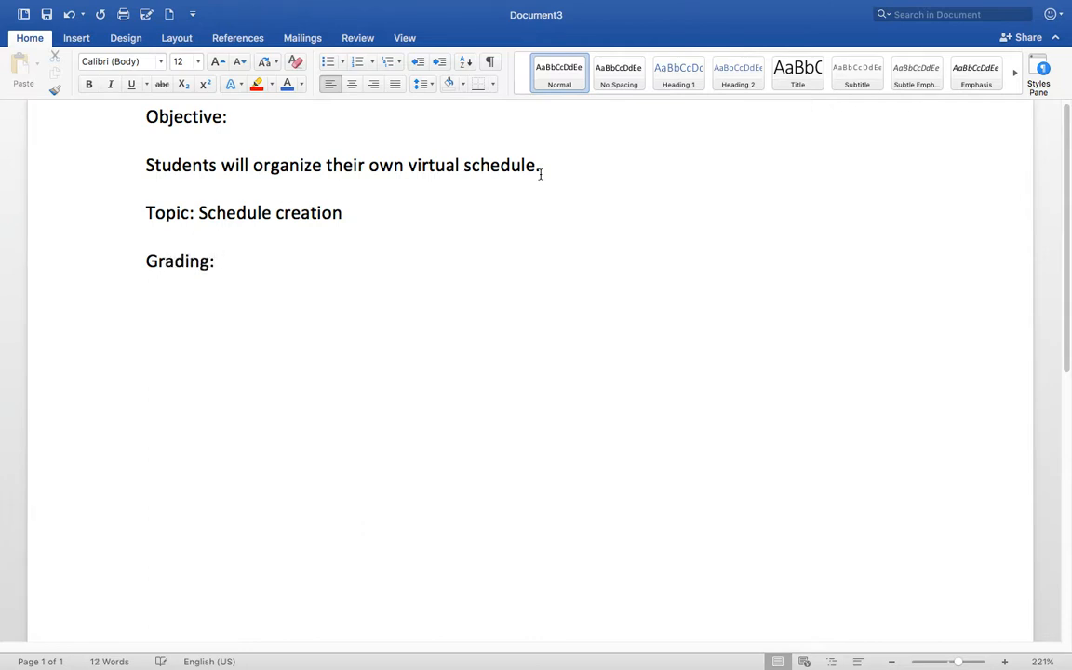
{"action": "type", "text": "Watch the video,"}
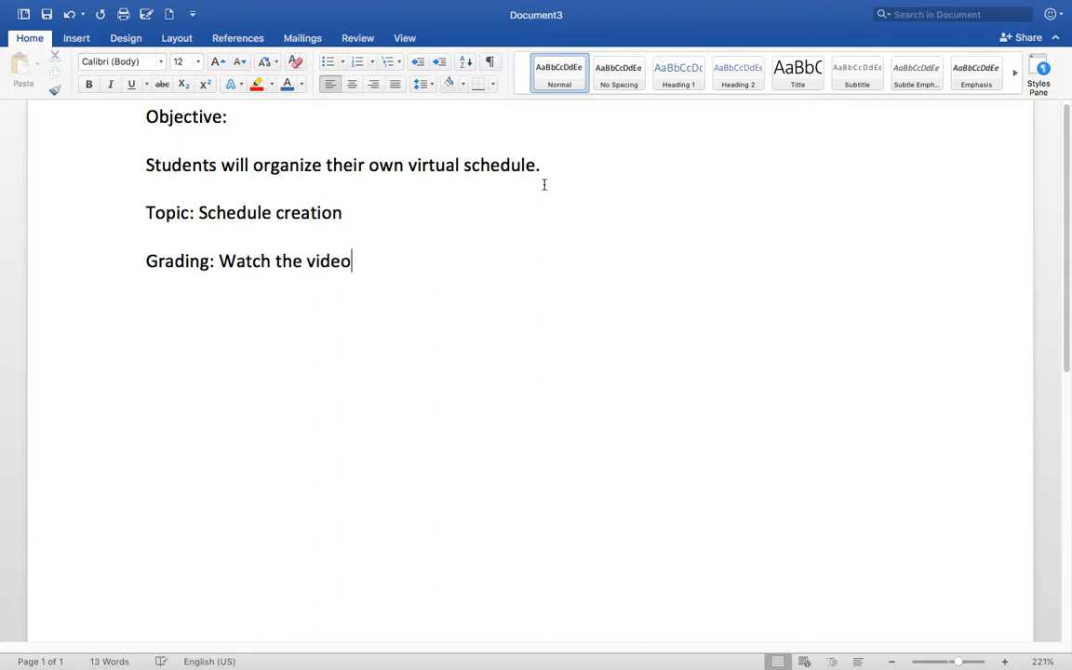
- Finish 'Watch the video, one completion grade' and move it to its own line under Grading:
{"action": "key", "text": "BackSpace"}
{"action": "type", "text": ", one compl"}
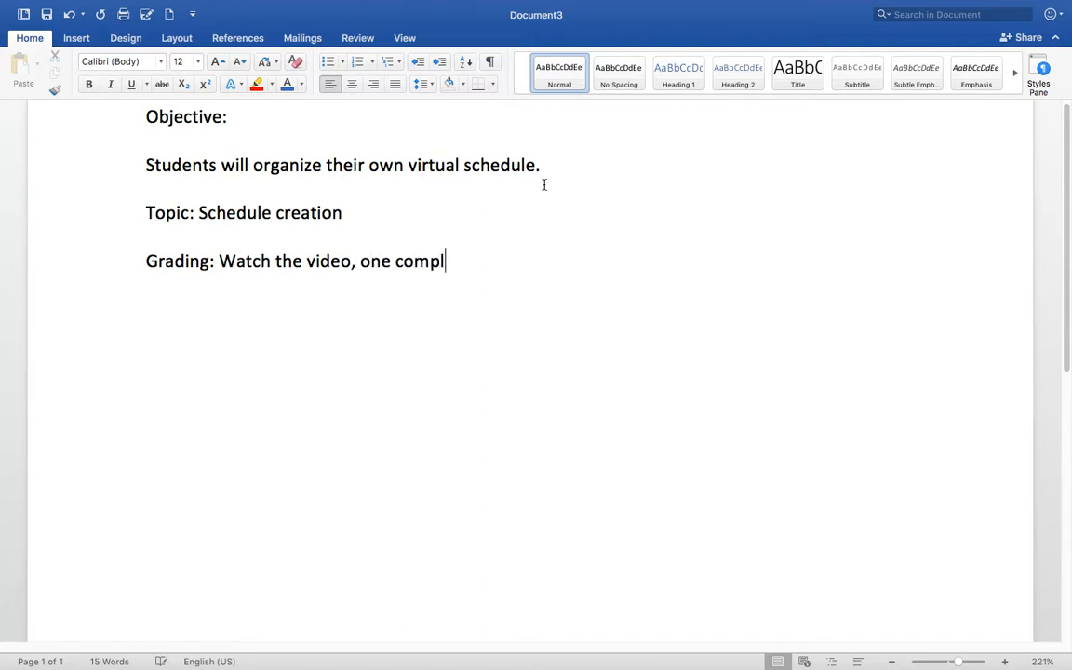
{"action": "type", "text": "etion grade"}
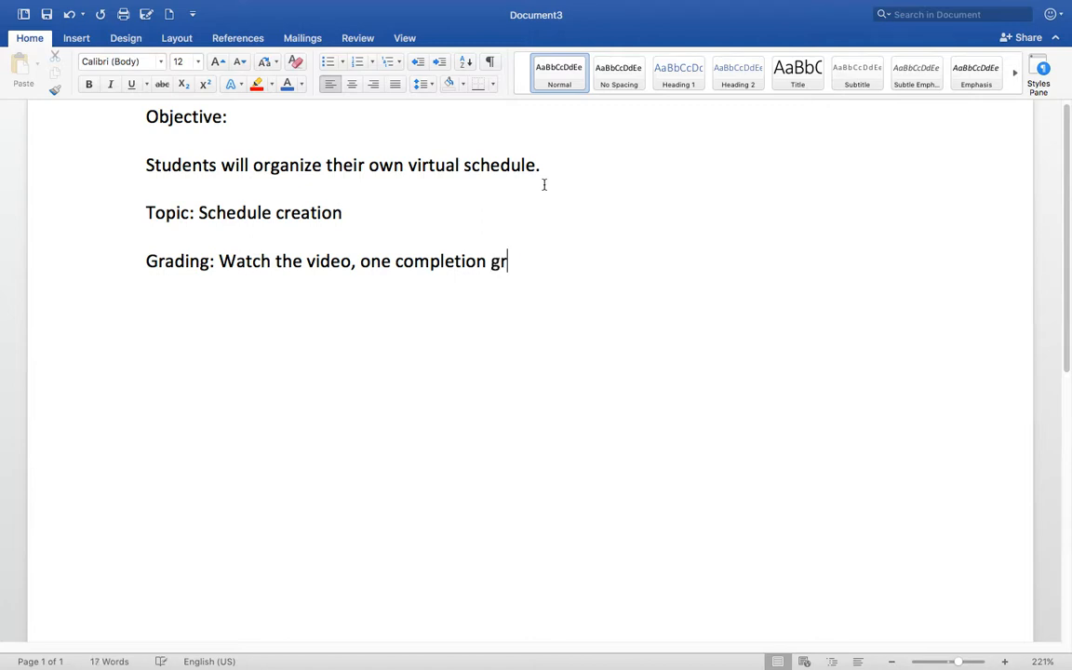
{"action": "key", "text": "BackSpace"}
{"action": "left_click", "coordinate": [219, 262]}
{"action": "key", "text": "Return"}
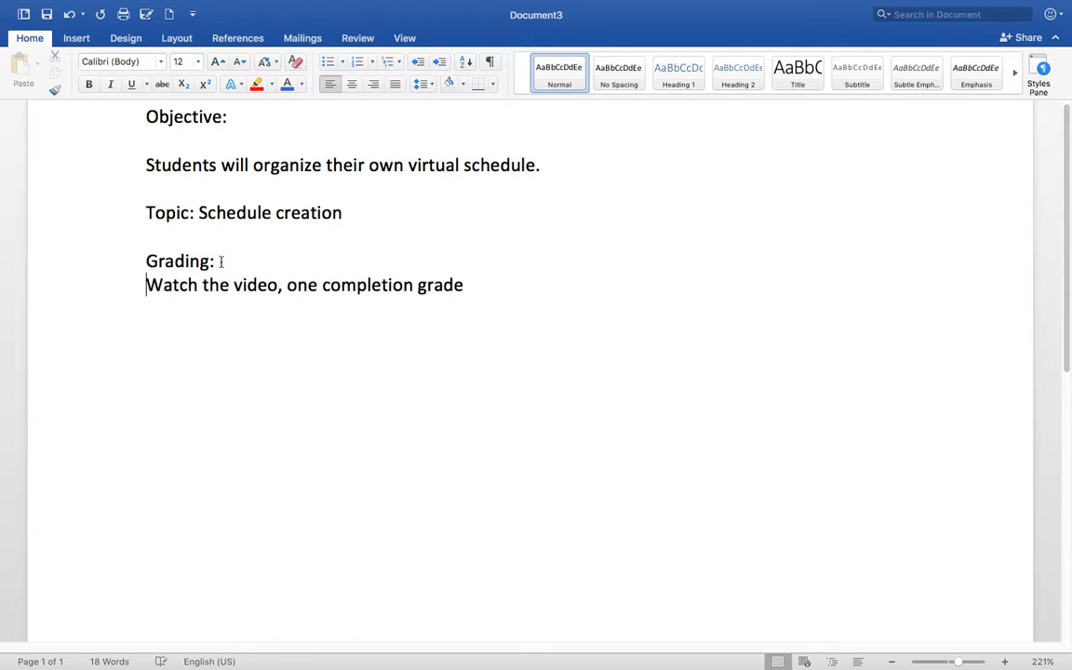
{"action": "key", "text": "Return"}
- Add 'The creation of the schedule' as a second grading line, followed by an empty line
{"action": "left_click", "coordinate": [461, 300]}
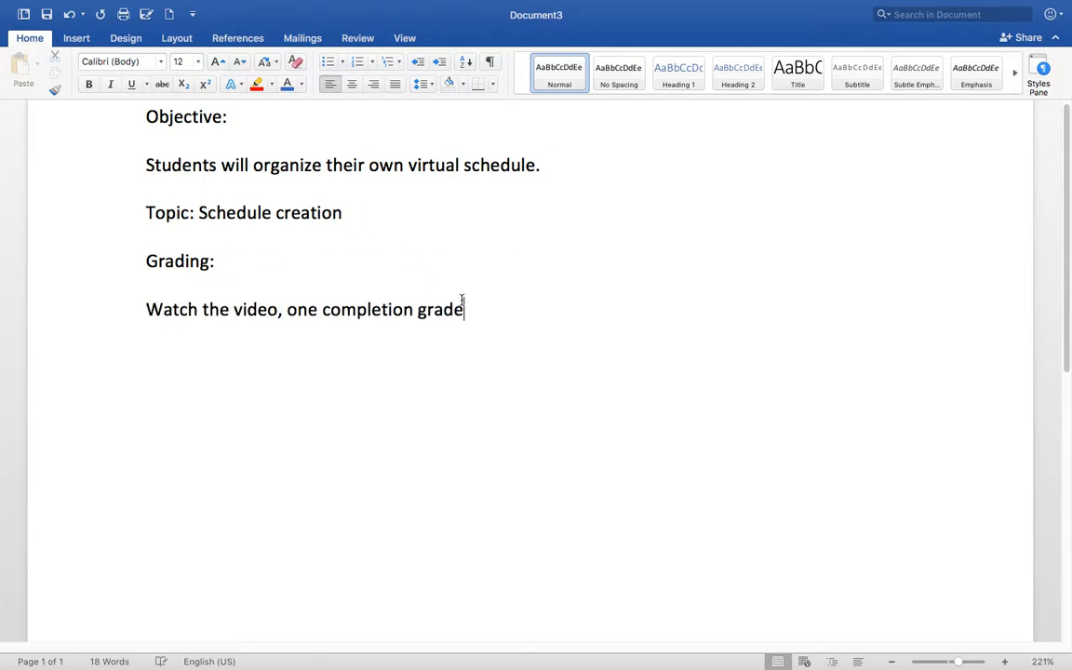
{"action": "key", "text": "Return"}
{"action": "type", "text": "The creation o"}
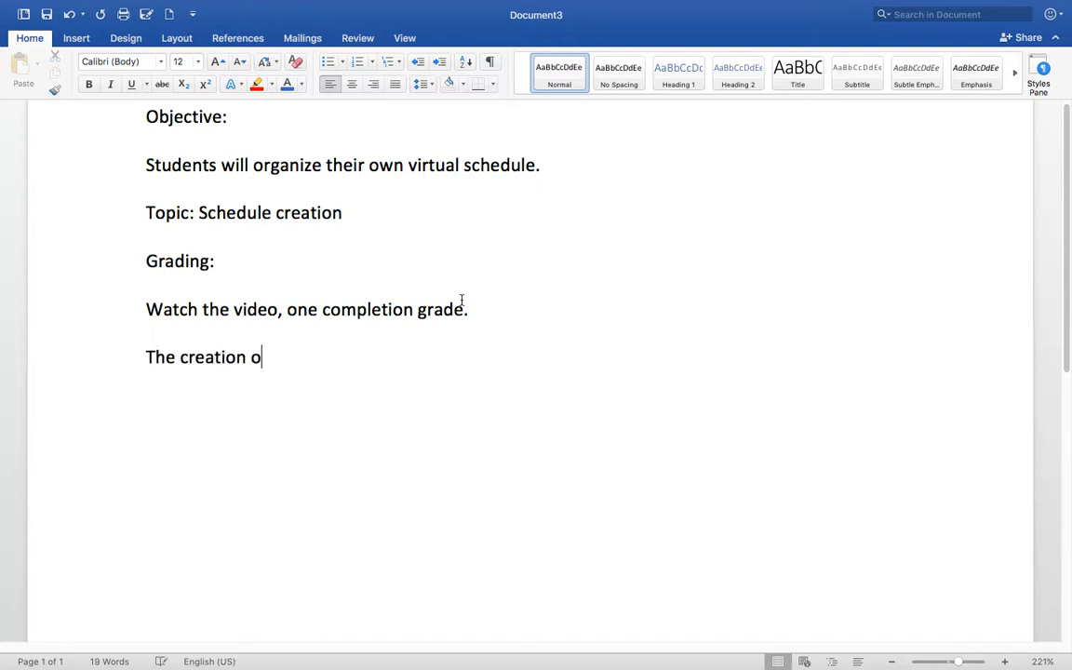
{"action": "type", "text": "f the schedule."}
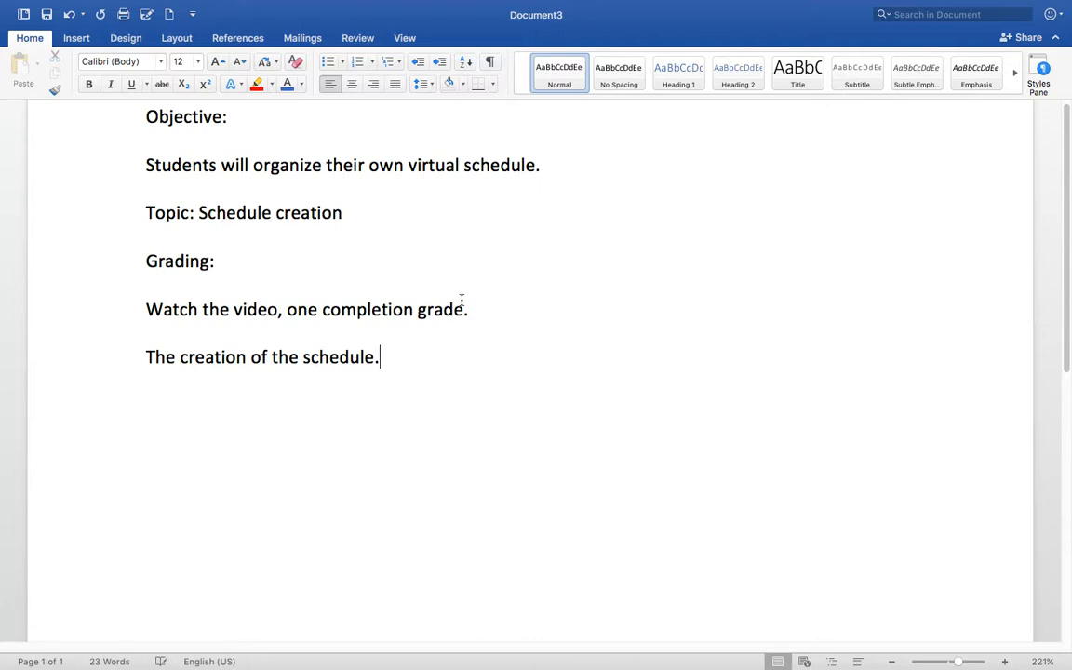
{"action": "key", "text": "Return"}
{"action": "left_click", "coordinate": [74, 39]}
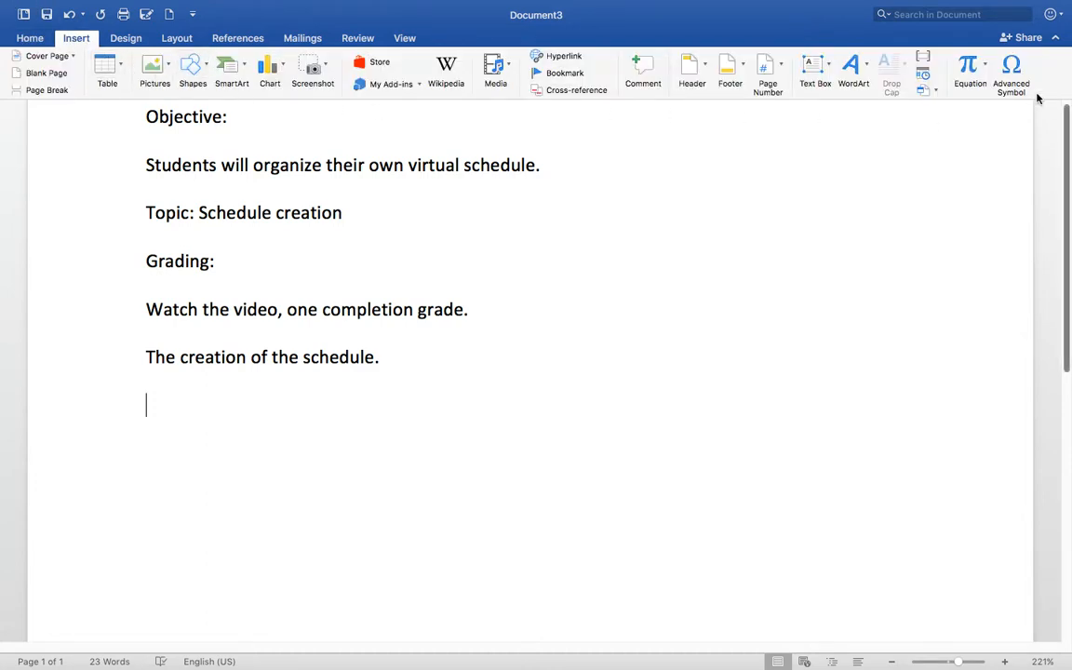
- Insert a 7-column by 8-row table and prefix the grading lines with '1.' and '2.'
{"action": "left_click", "coordinate": [110, 67]}
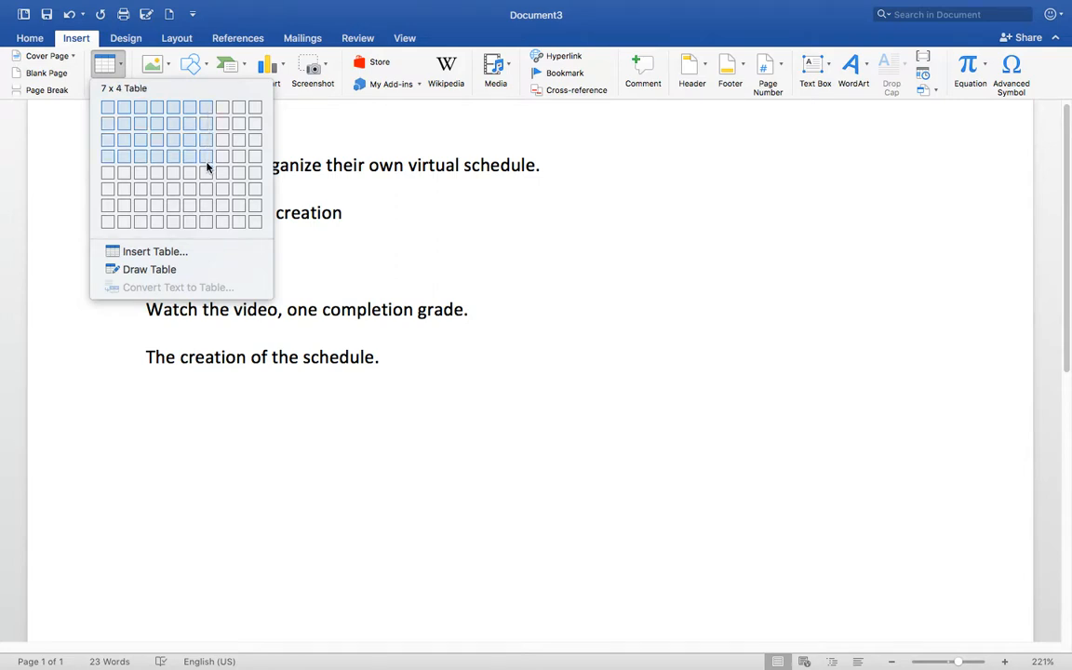
{"action": "left_click", "coordinate": [208, 223]}
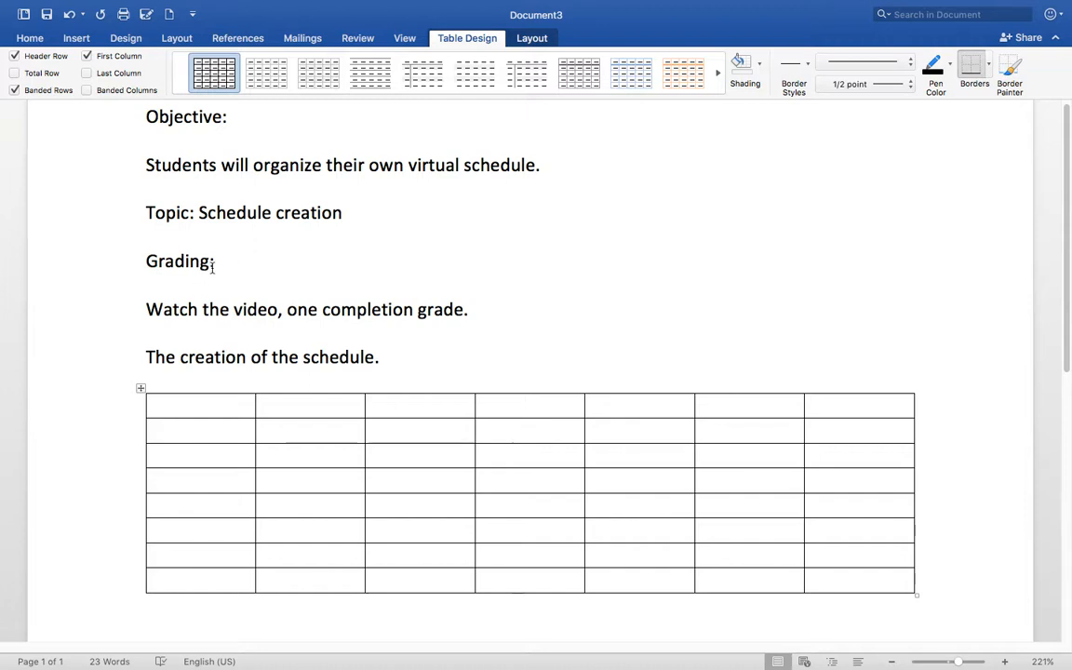
{"action": "left_click", "coordinate": [149, 312]}
{"action": "type", "text": "1."}
{"action": "left_click", "coordinate": [146, 357]}
{"action": "type", "text": "2."}
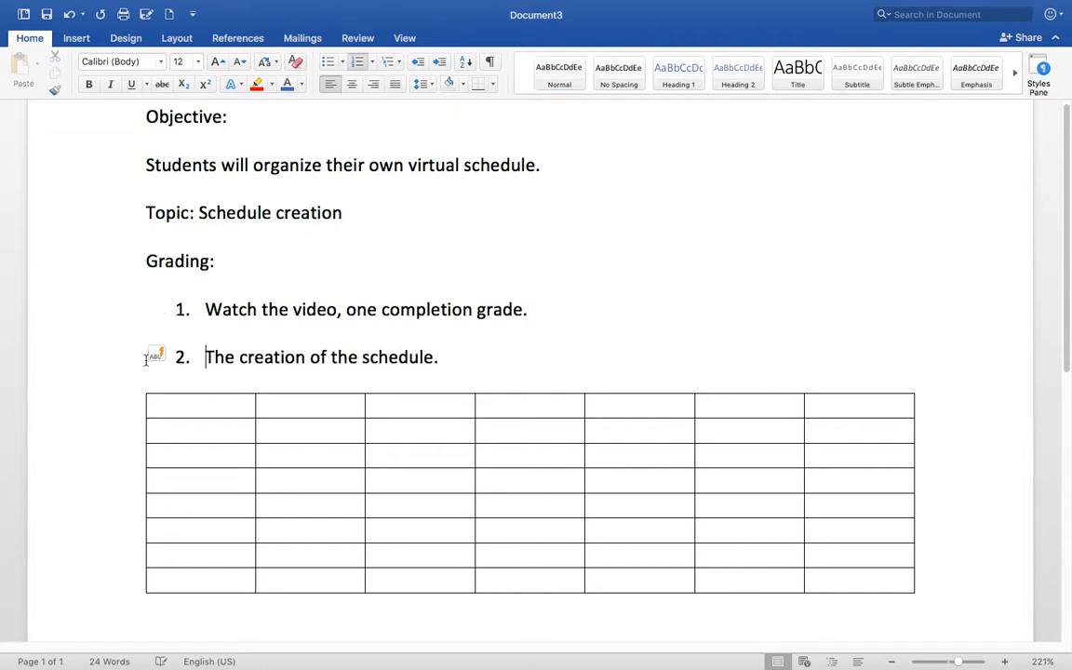
{"action": "left_click", "coordinate": [491, 358]}
- Merge the table's first row into one centred cell
{"action": "left_click_drag", "start_coordinate": [239, 412], "coordinate": [845, 419]}
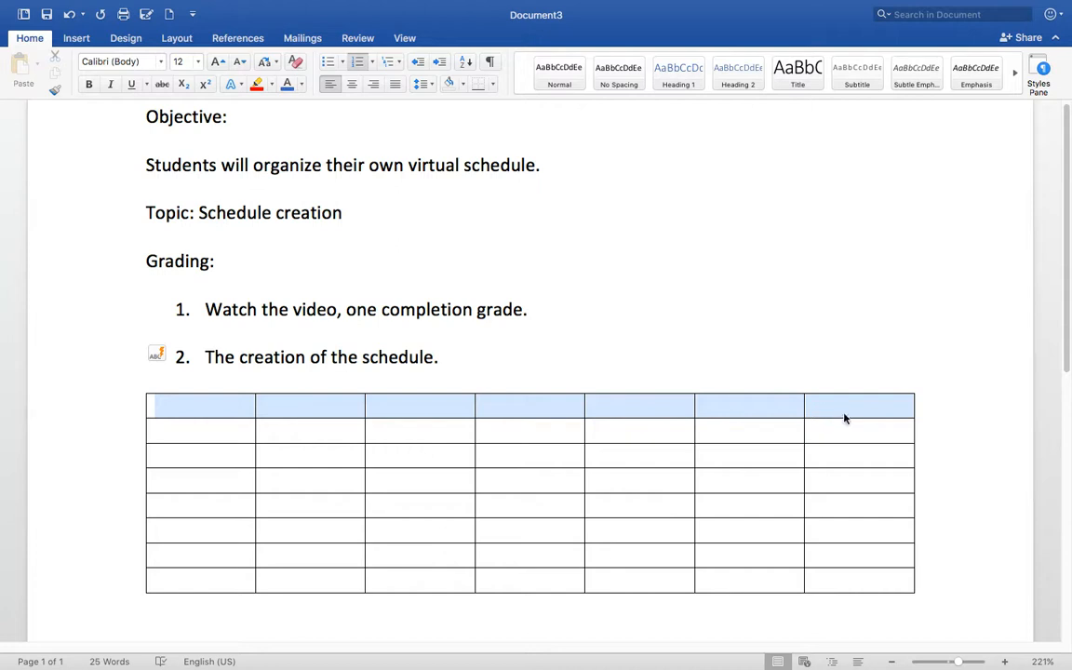
{"action": "right_click", "coordinate": [562, 407]}
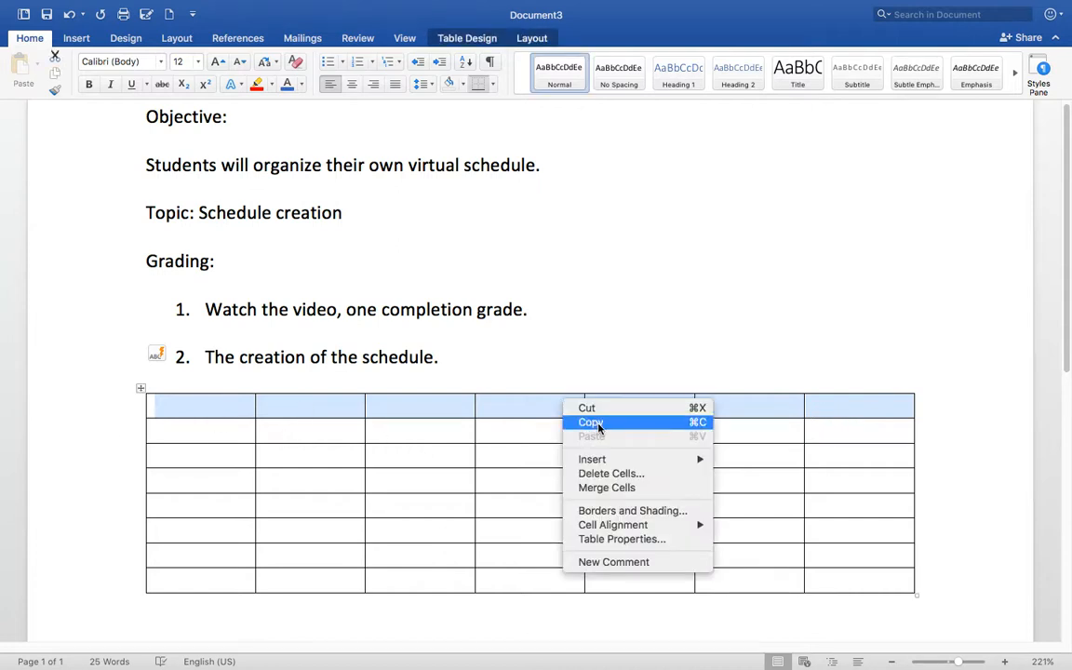
{"action": "left_click", "coordinate": [633, 489]}
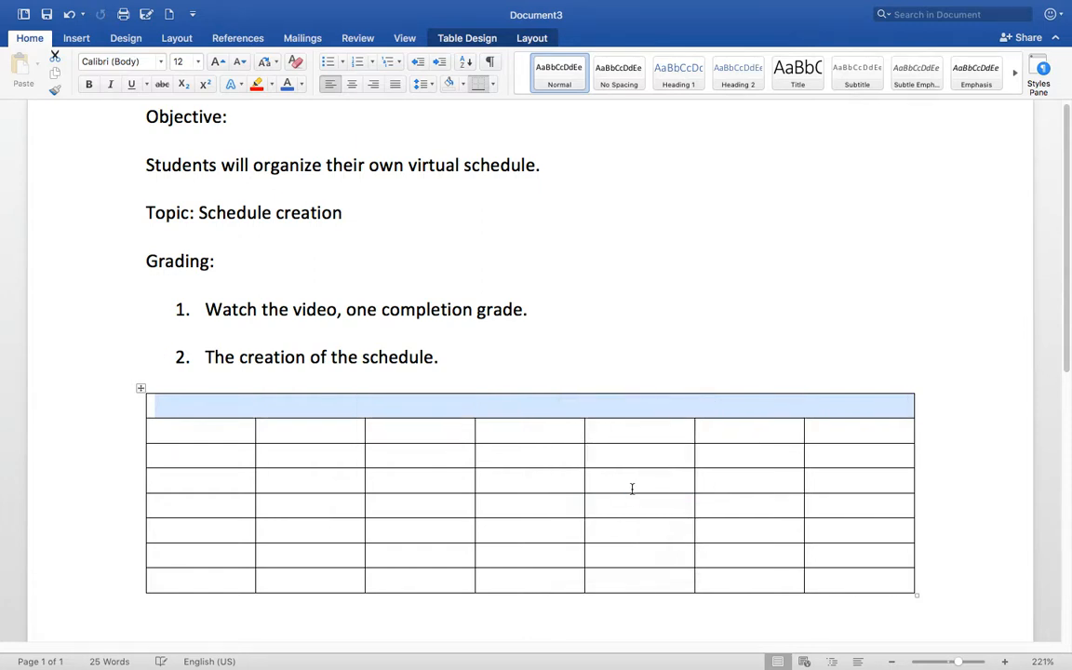
{"action": "left_click", "coordinate": [536, 416]}
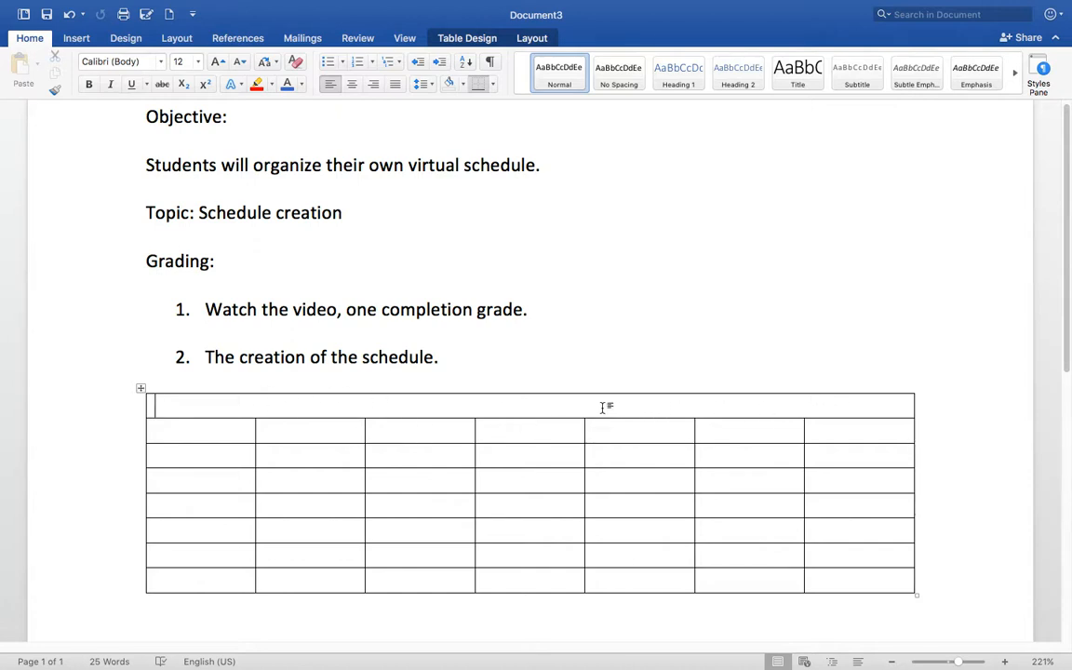
{"action": "left_click", "coordinate": [354, 88]}
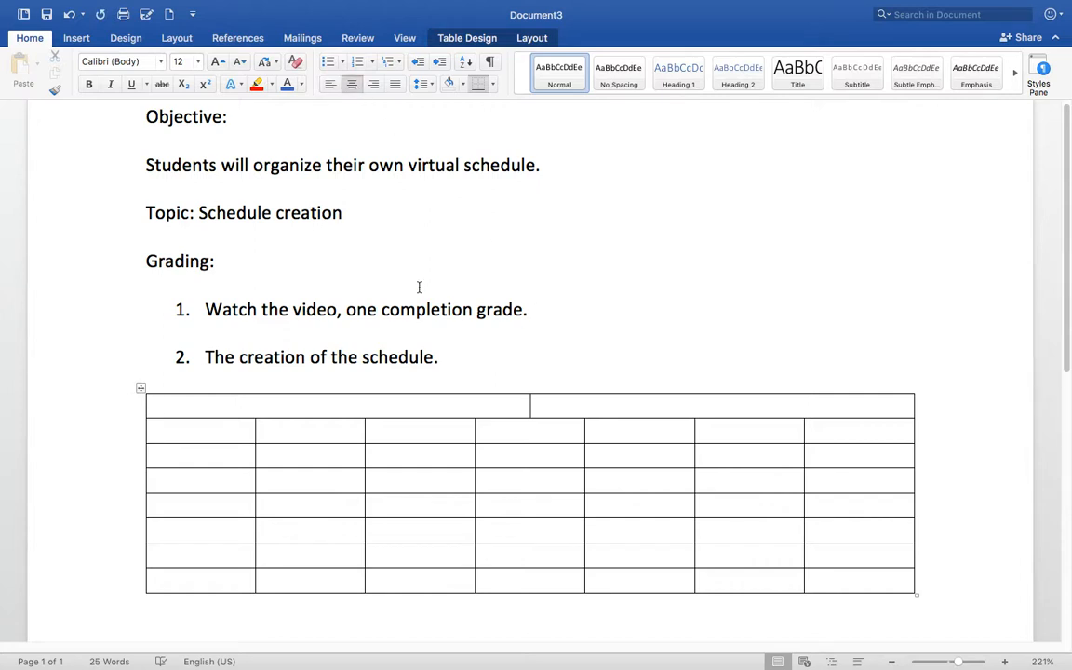
- Title the merged row 'Virtual Schedule' in bold
{"action": "type", "text": "Schedue"}
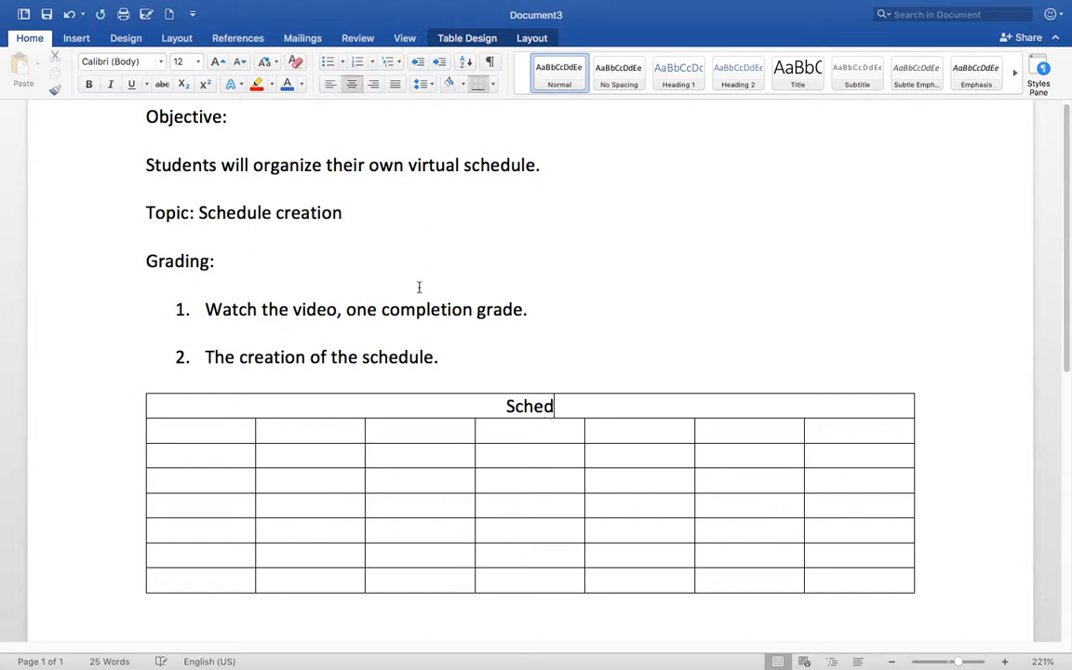
{"action": "key", "text": "BackSpace"}
{"action": "type", "text": "le"}
{"action": "key", "text": "Left"}
{"action": "key", "text": "Left"}
{"action": "key", "text": "Left"}
{"action": "key", "text": "Left"}
{"action": "key", "text": "Left"}
{"action": "key", "text": "Left"}
{"action": "key", "text": "Left"}
{"action": "key", "text": "Left"}
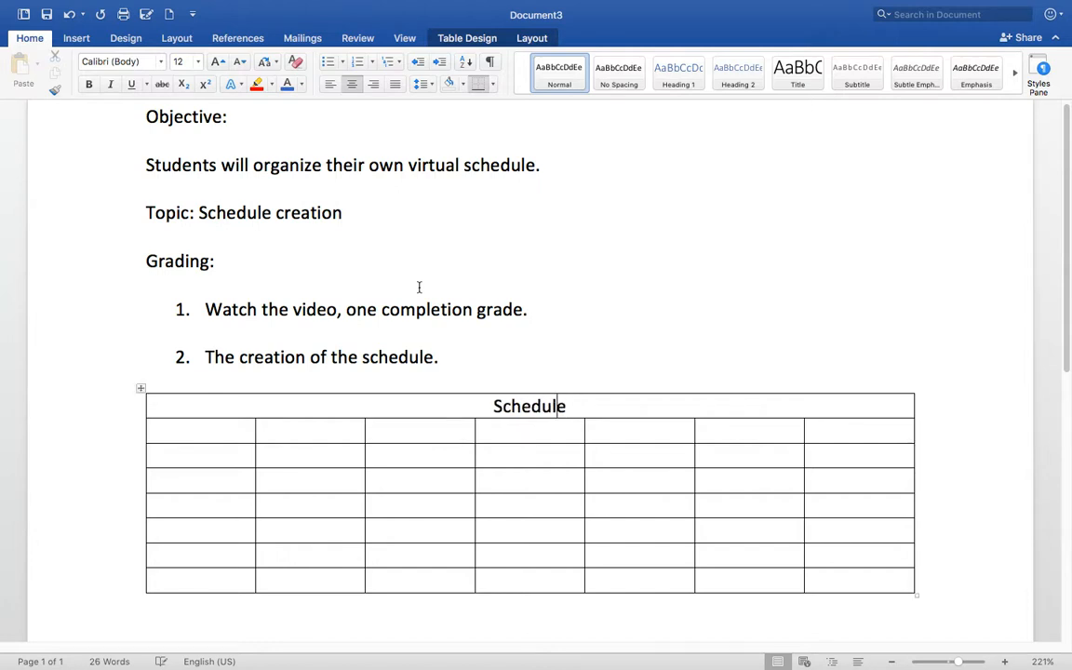
{"action": "type", "text": "Virtual"}
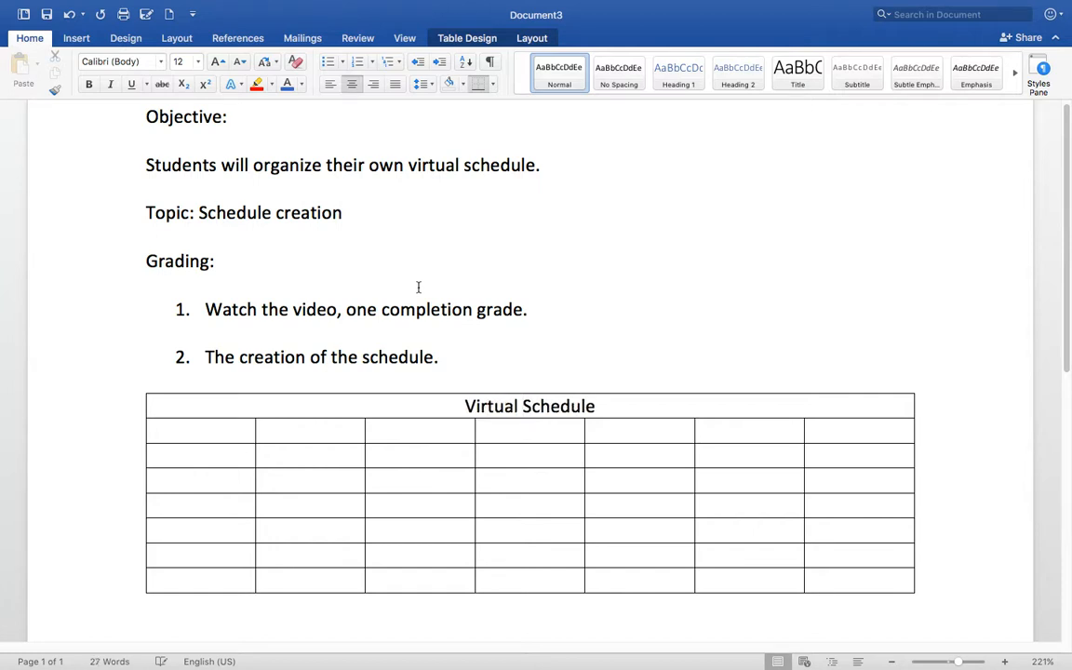
{"action": "left_click_drag", "start_coordinate": [617, 404], "coordinate": [473, 408]}
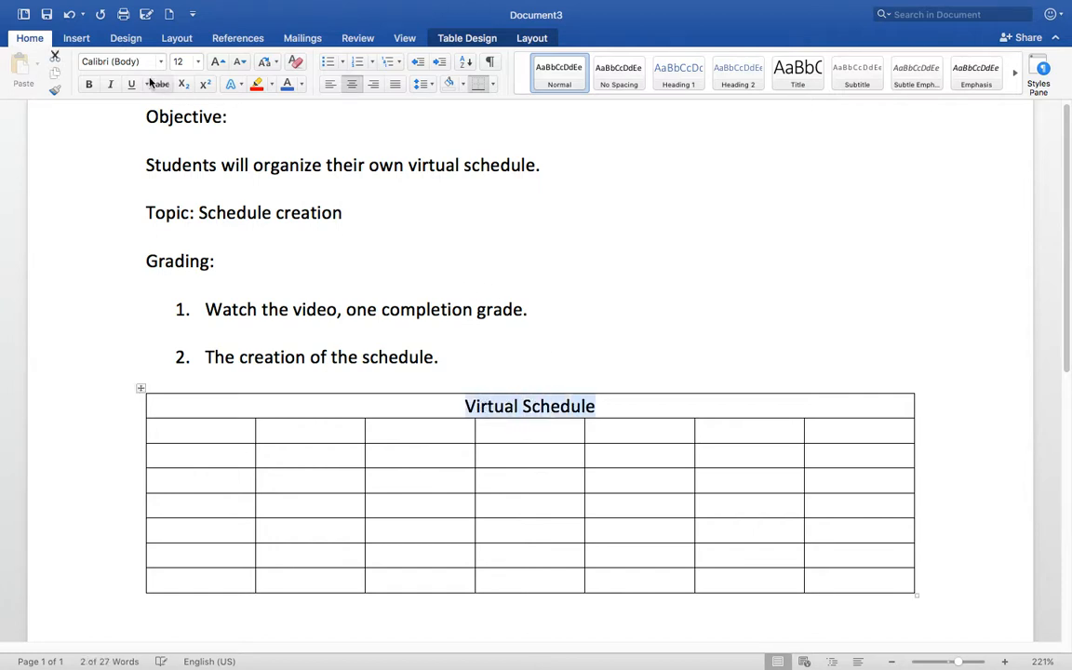
{"action": "left_click", "coordinate": [88, 84]}
{"action": "left_click", "coordinate": [687, 412]}
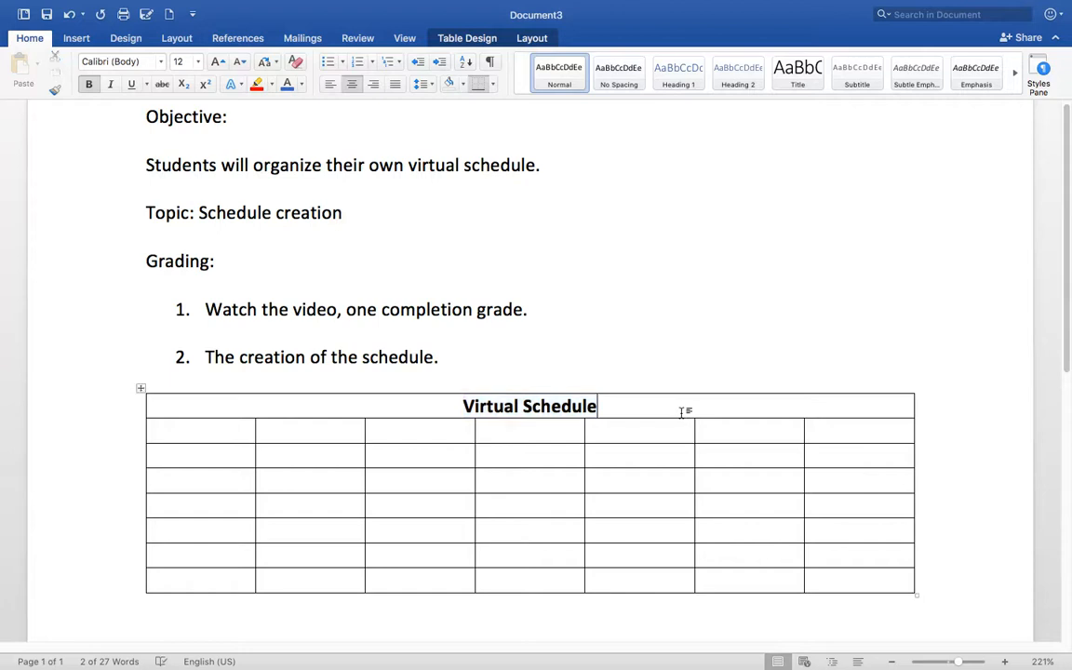
- Fill the second row with Monday, Tuesday, Wednesday, Thursday and Friday
{"action": "left_click", "coordinate": [237, 431]}
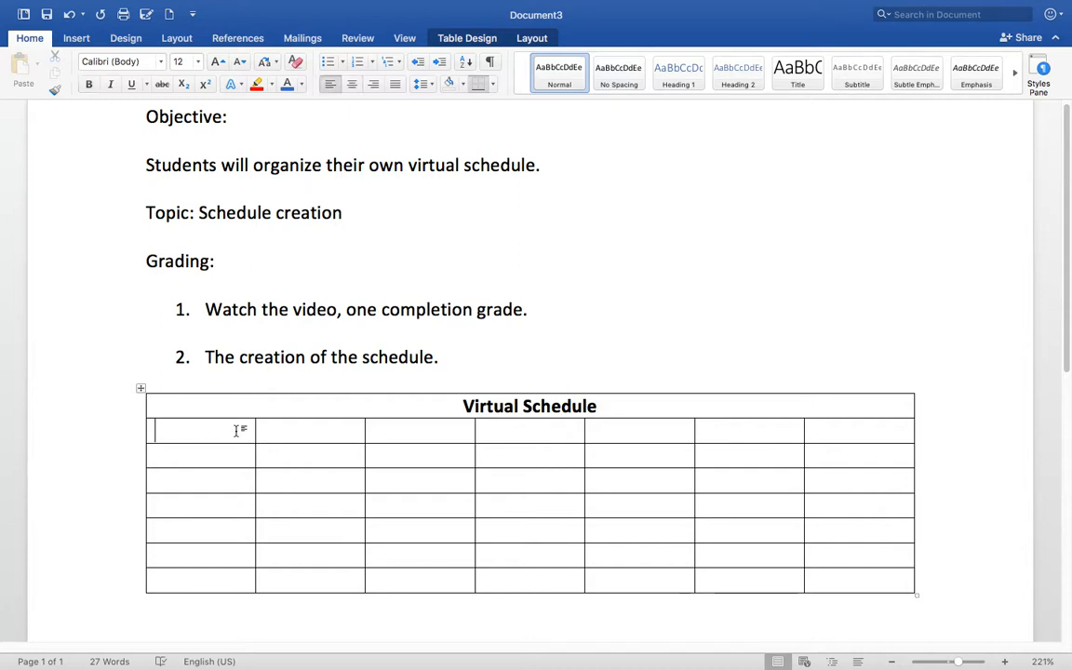
{"action": "type", "text": "Monday"}
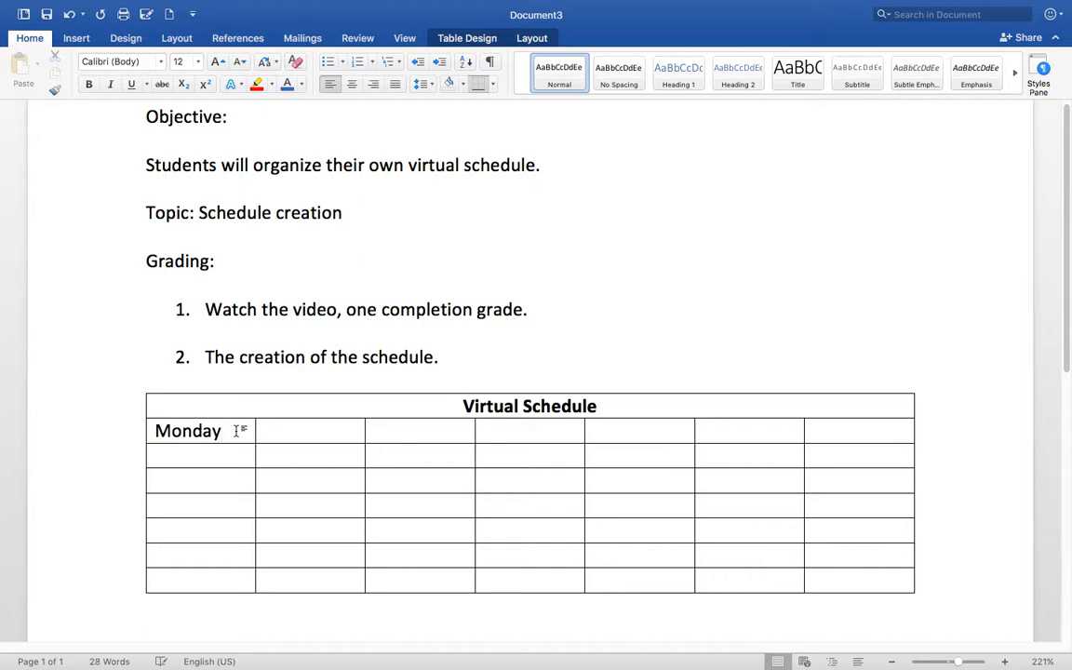
{"action": "left_click", "coordinate": [286, 434]}
{"action": "type", "text": "Tuesday"}
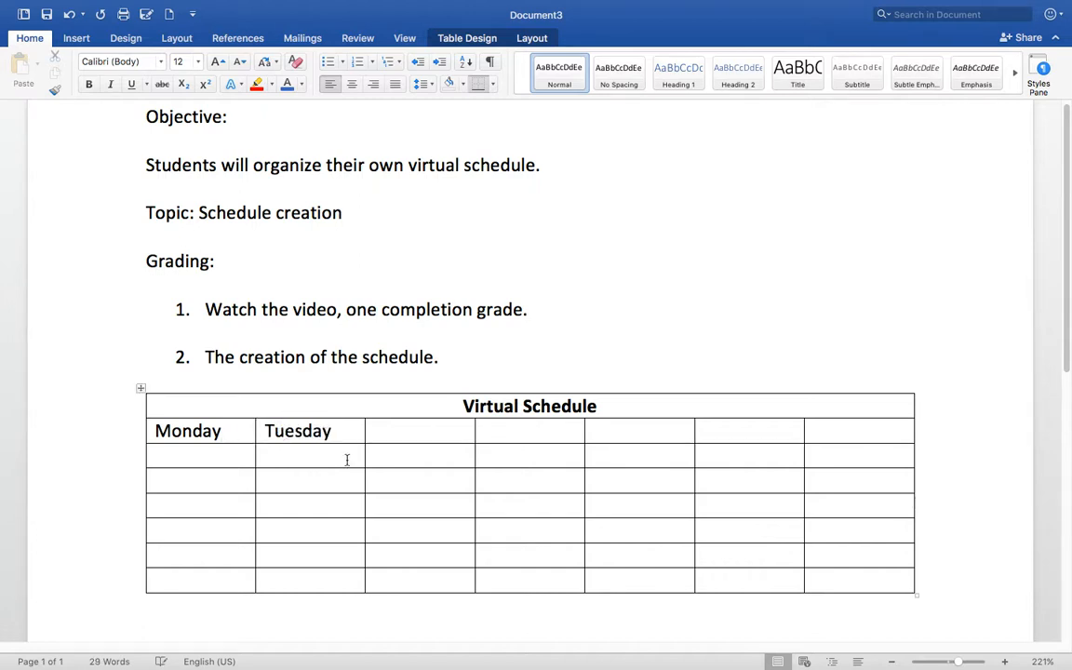
{"action": "left_click", "coordinate": [411, 436]}
{"action": "type", "text": "Wedn"}
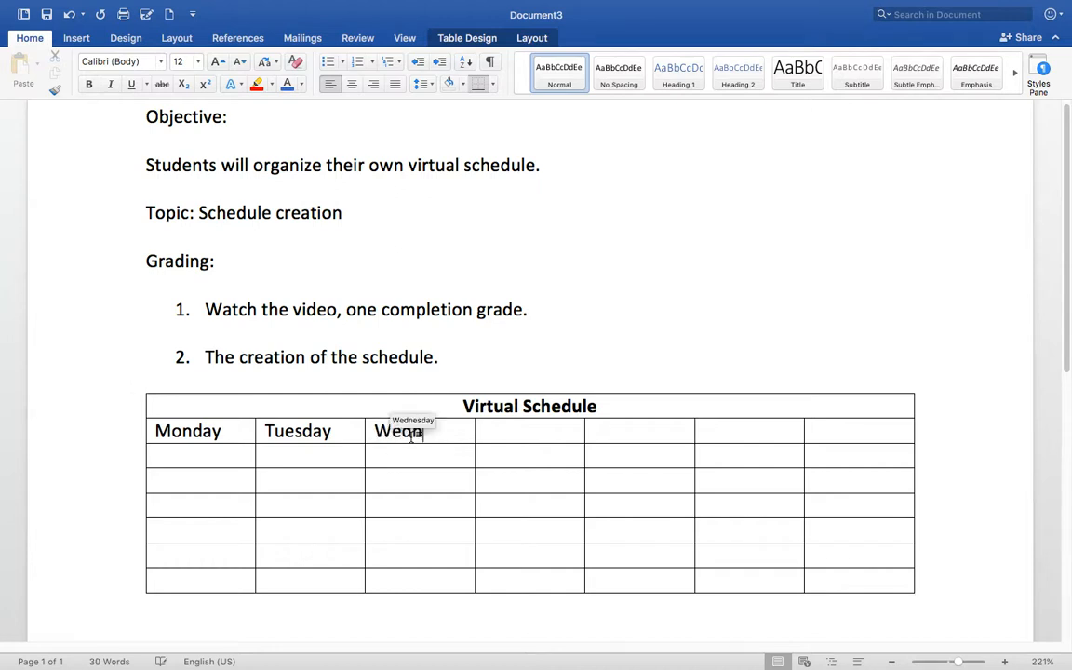
{"action": "type", "text": "esday"}
{"action": "left_click", "coordinate": [526, 431]}
{"action": "type", "text": "T"}
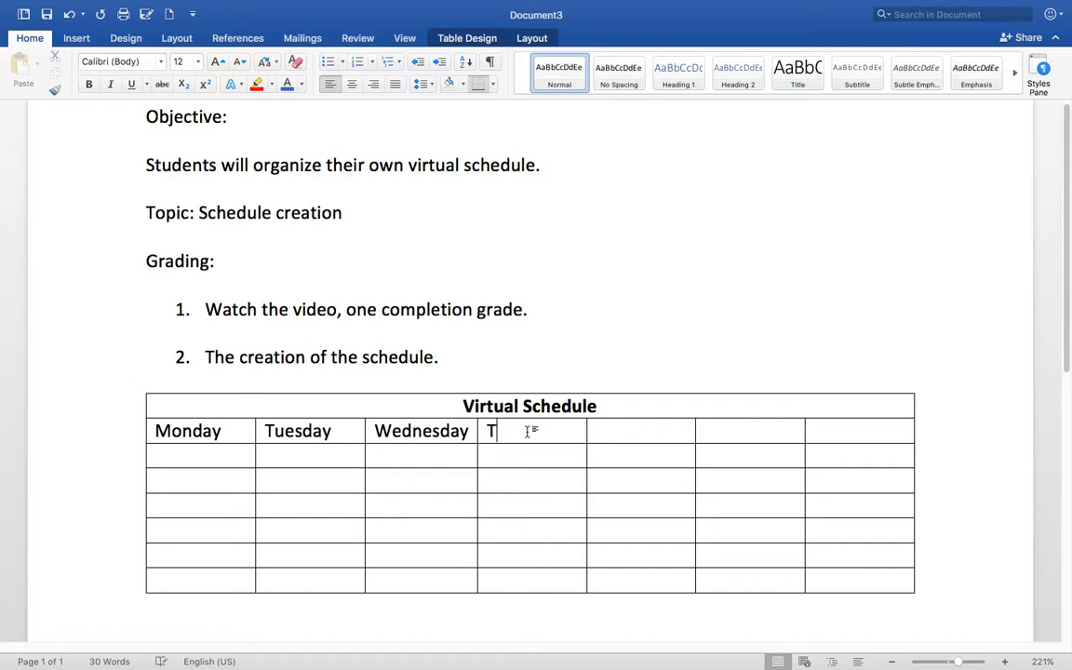
{"action": "type", "text": "hursday"}
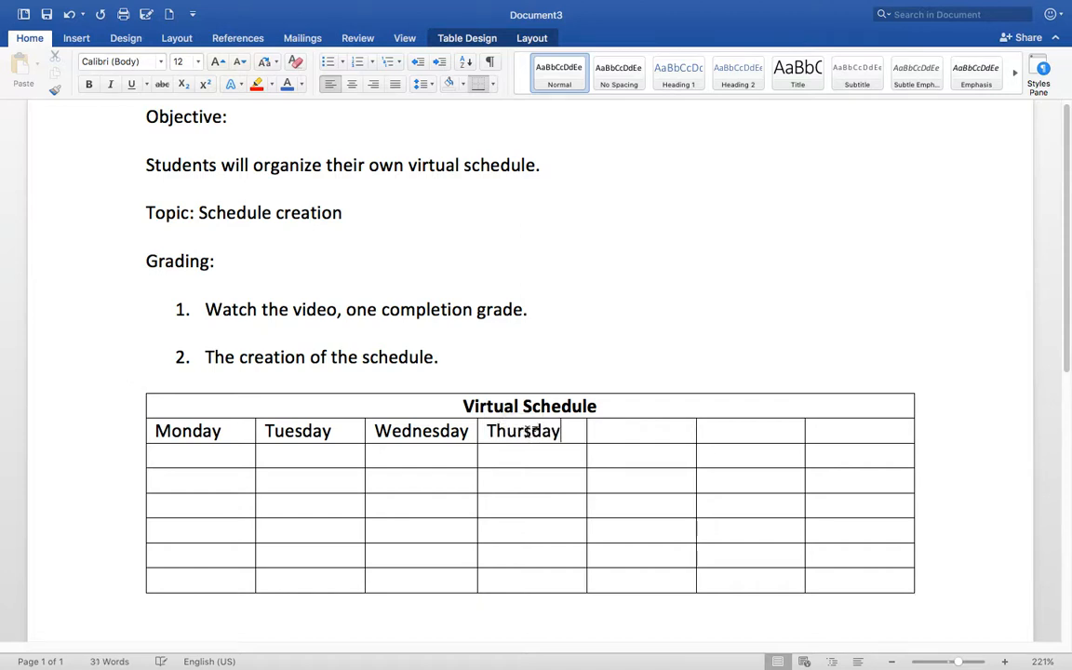
{"action": "type", "text": "Friday"}
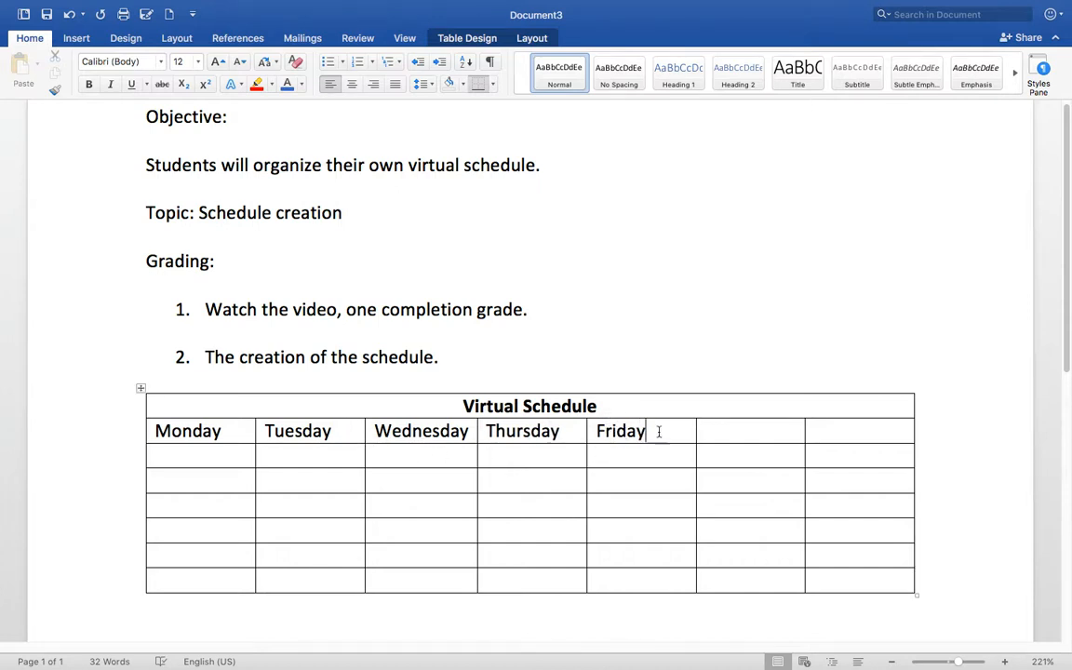
- Merge the two header cells after Friday and label the cell 'Notes'
{"action": "left_click_drag", "start_coordinate": [734, 433], "coordinate": [872, 588]}
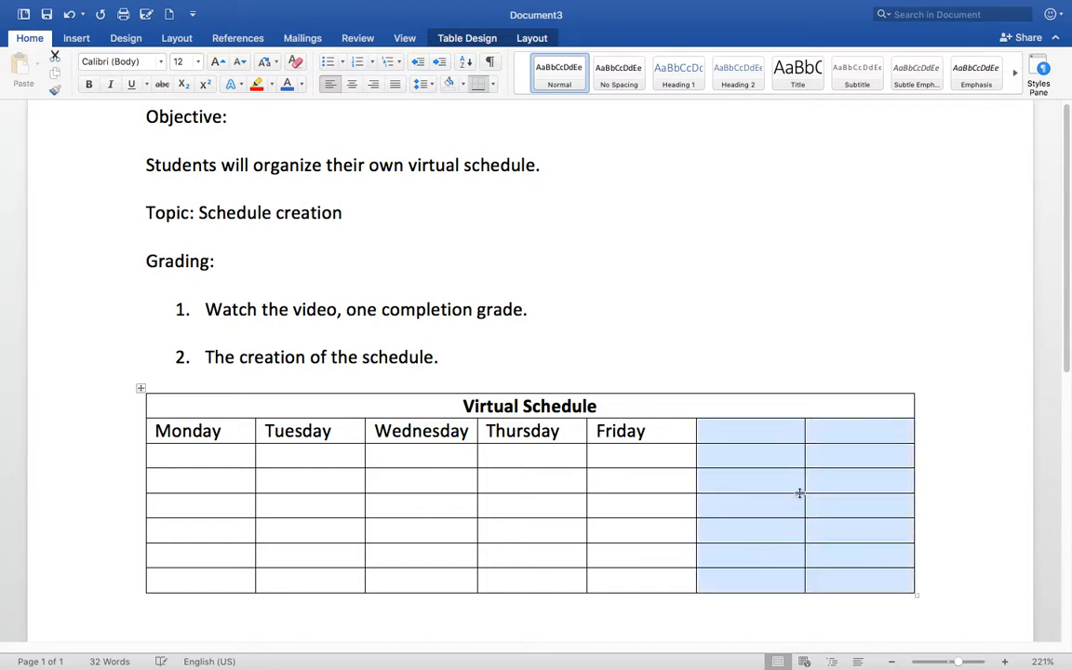
{"action": "left_click_drag", "start_coordinate": [734, 431], "coordinate": [835, 432]}
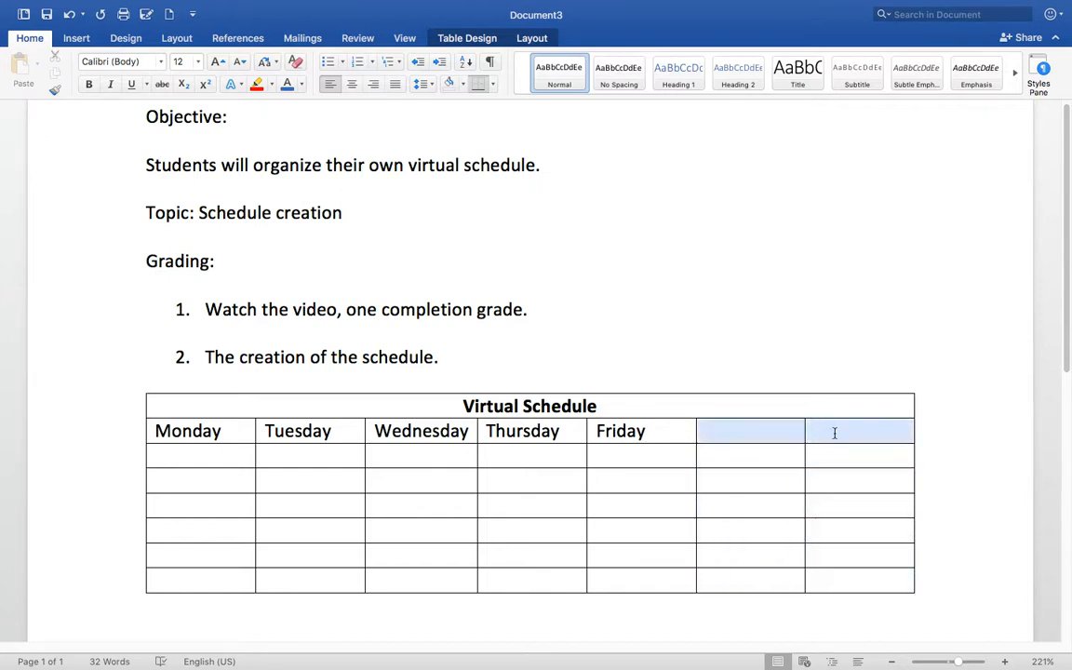
{"action": "right_click", "coordinate": [768, 427]}
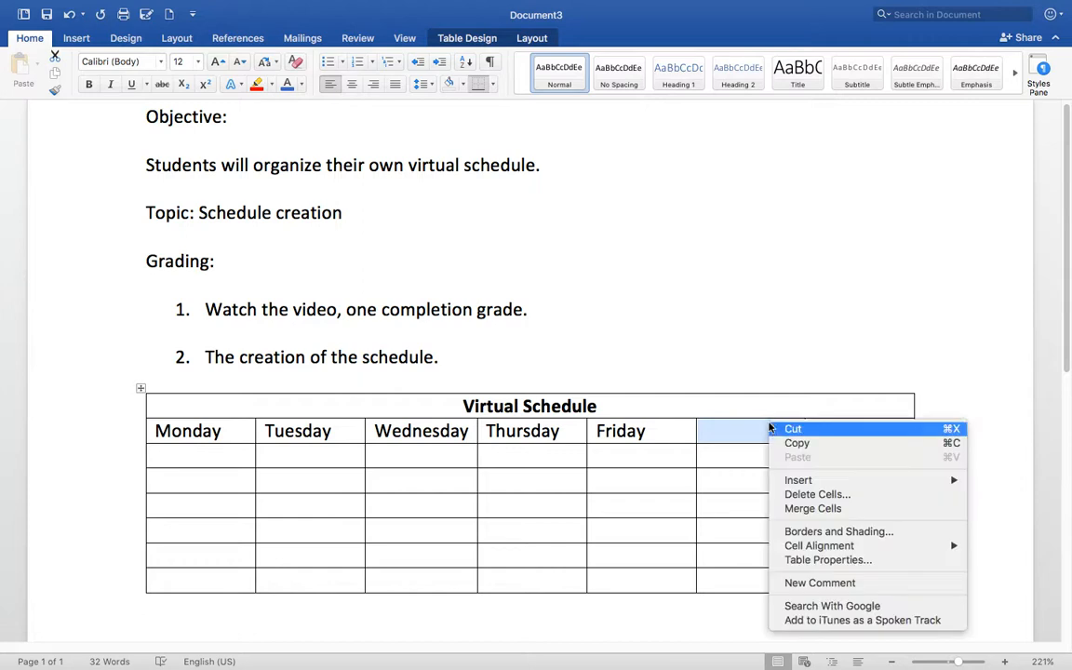
{"action": "left_click", "coordinate": [827, 510]}
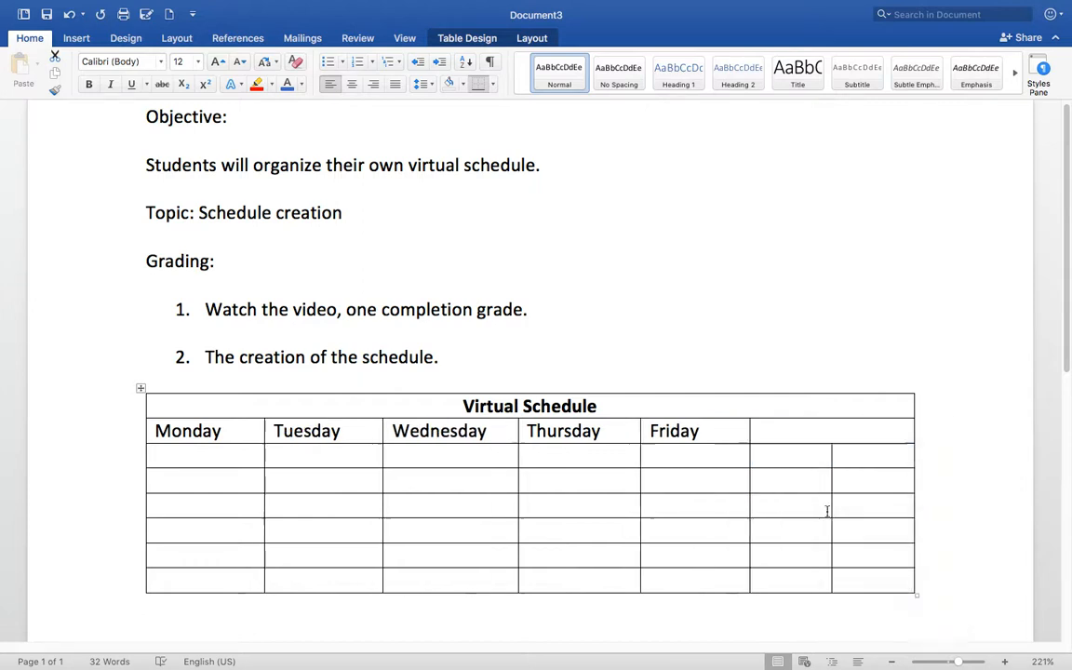
{"action": "left_click", "coordinate": [835, 432]}
{"action": "type", "text": "Notes"}
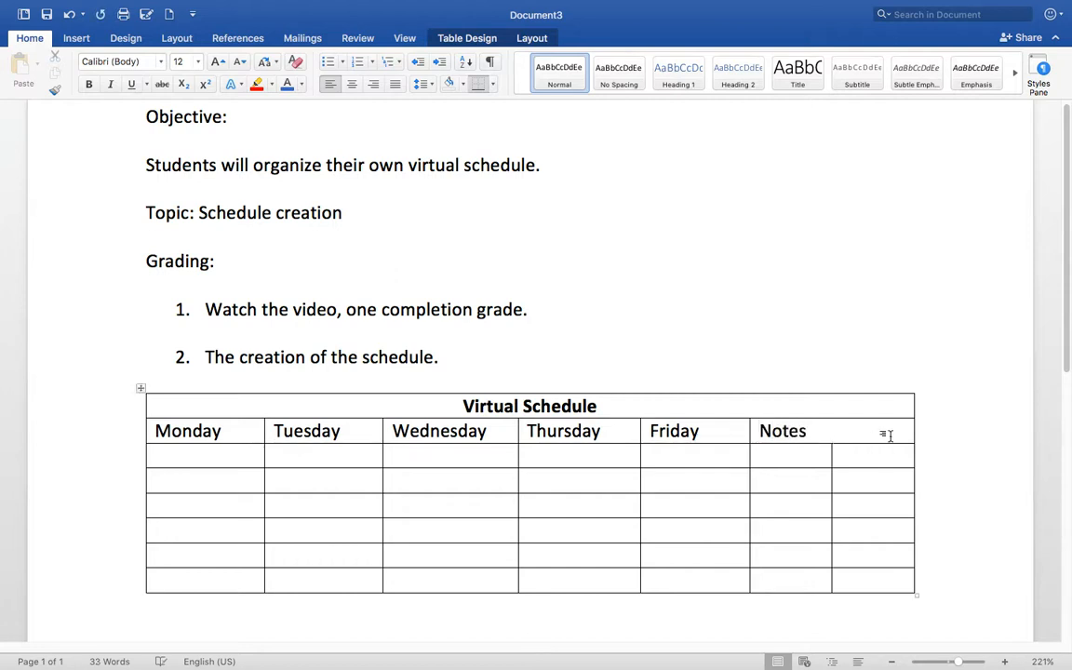
- Merge the cells below Notes into one tall cell
{"action": "left_click_drag", "start_coordinate": [813, 455], "coordinate": [864, 577]}
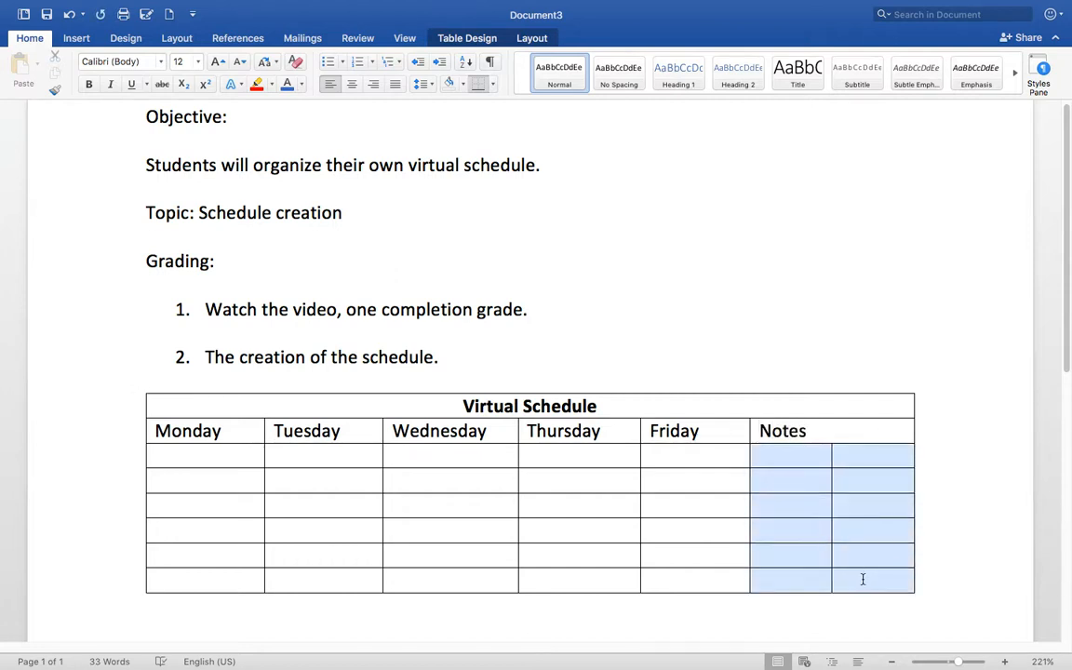
{"action": "right_click", "coordinate": [811, 458]}
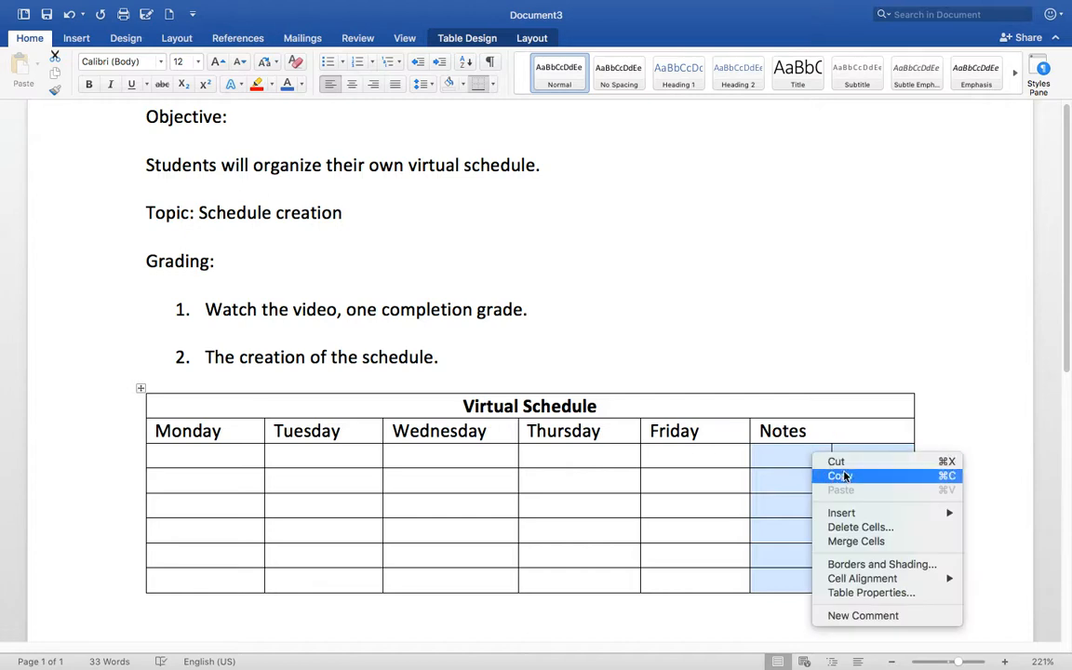
{"action": "mouse_move", "coordinate": [852, 515]}
{"action": "left_click", "coordinate": [843, 540]}
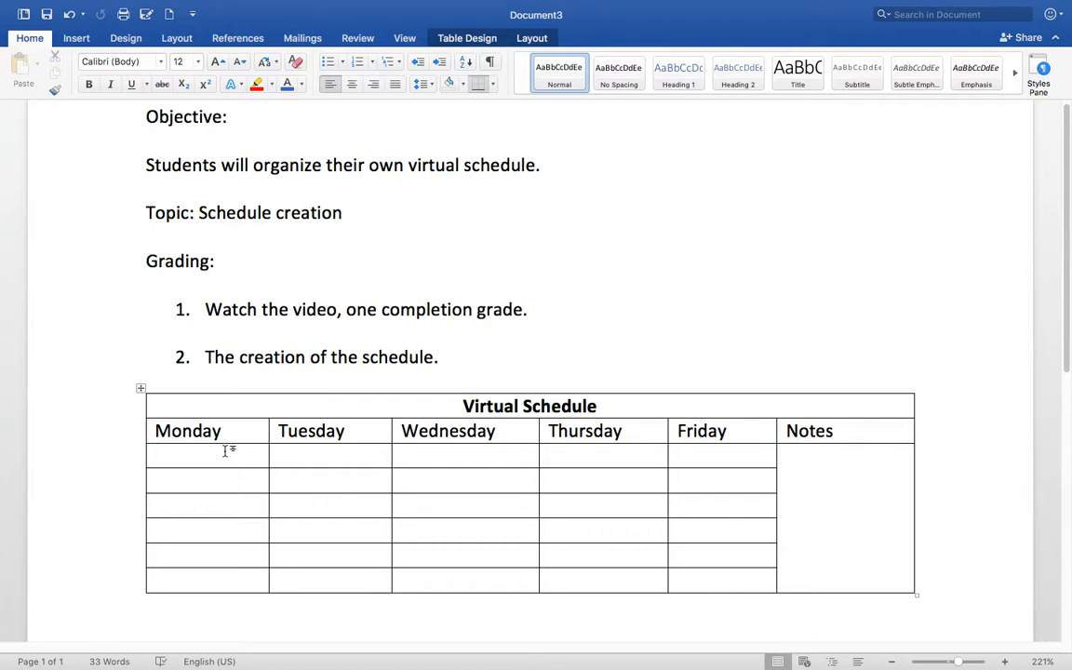
- Enter blue 'Math' with '09:00 AM' beneath it in the first Wednesday cell
{"action": "left_click", "coordinate": [419, 449]}
{"action": "type", "text": "Math"}
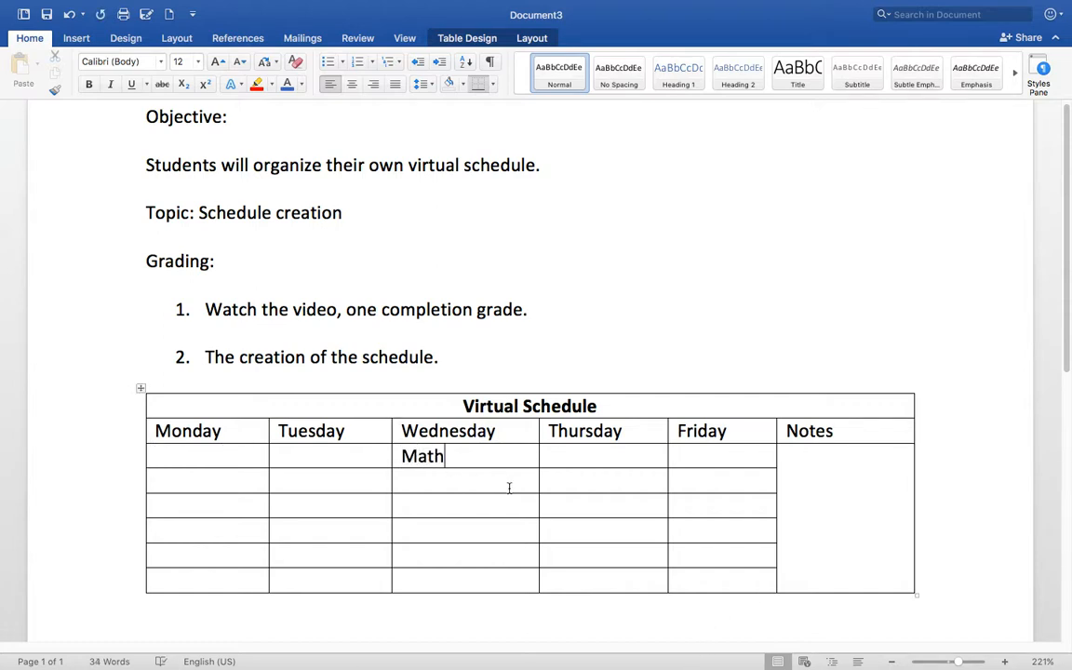
{"action": "left_click_drag", "start_coordinate": [451, 459], "coordinate": [405, 456]}
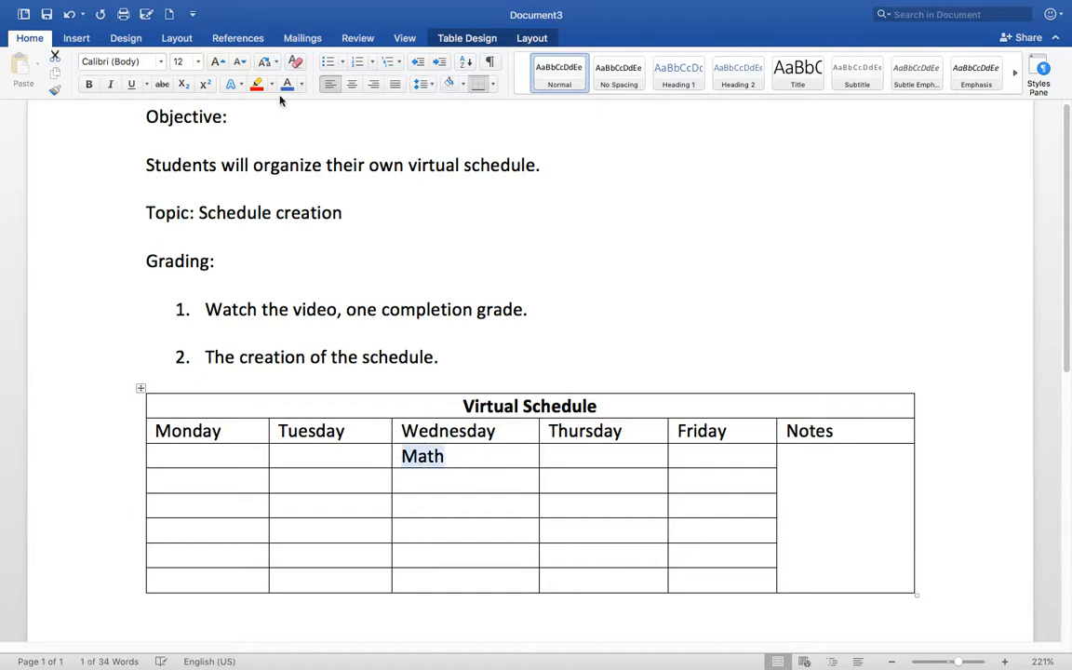
{"action": "left_click", "coordinate": [488, 457]}
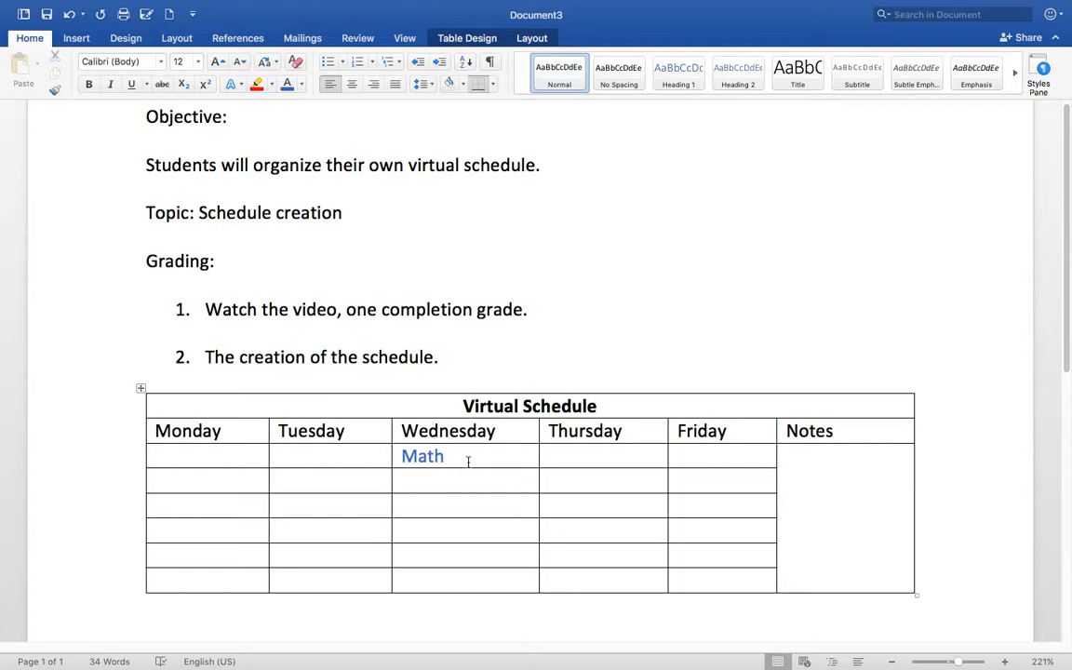
{"action": "key", "text": "Return"}
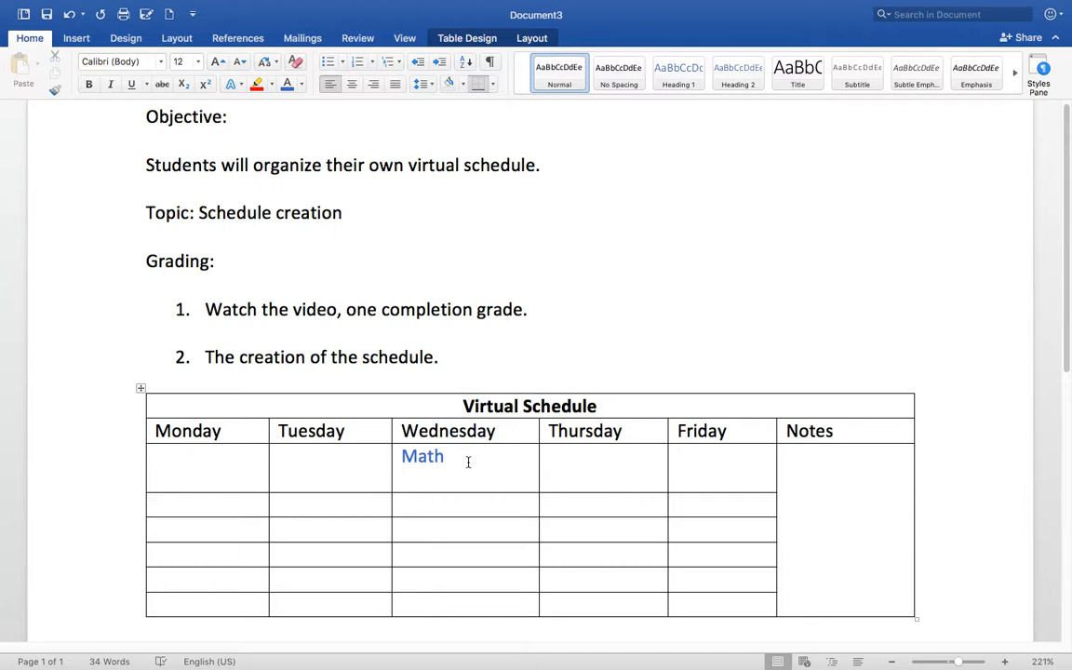
{"action": "type", "text": "09:00 AM"}
- Enter 'Math' with '10:00 AM' beneath it in the Friday cell
{"action": "type", "text": "Math"}
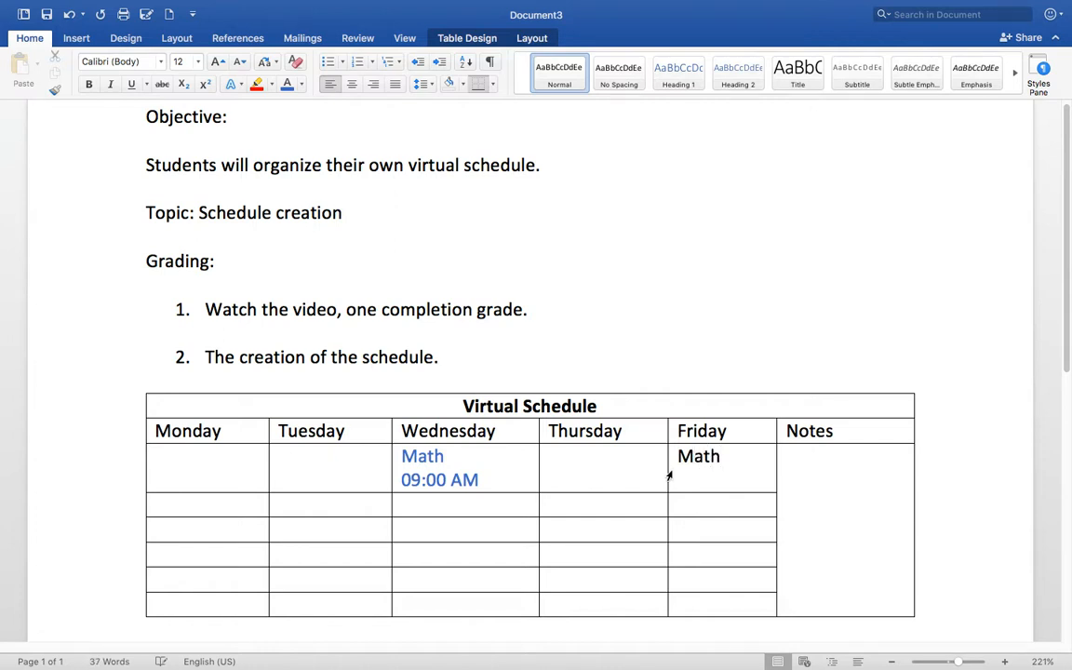
{"action": "key", "text": "Return"}
{"action": "type", "text": "10:00 AM"}
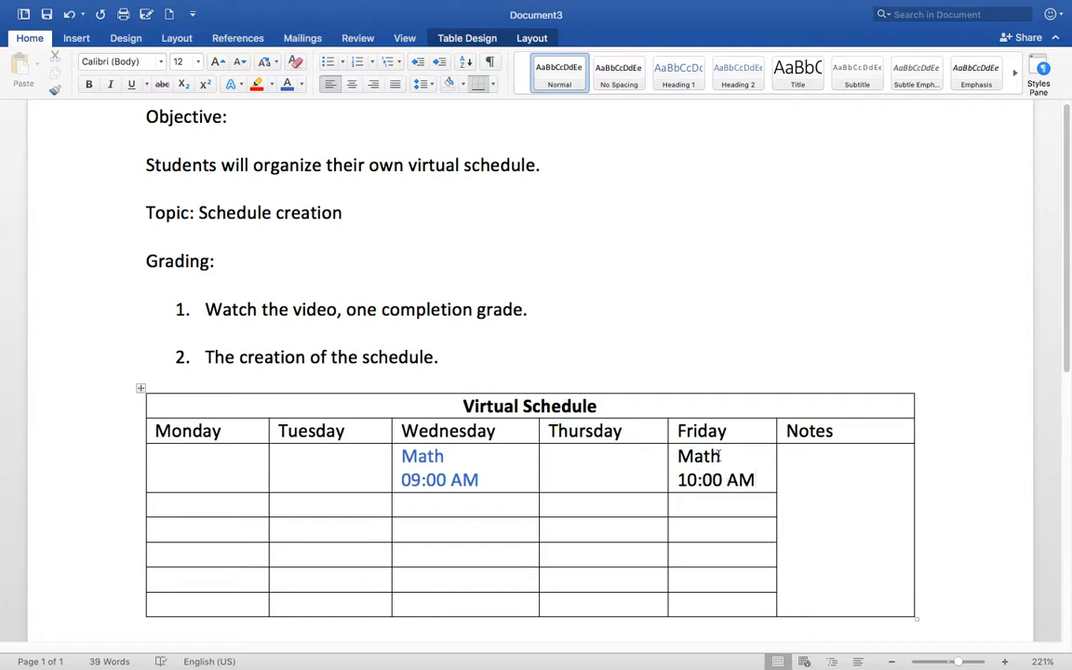
{"action": "left_click_drag", "start_coordinate": [765, 476], "coordinate": [677, 455]}
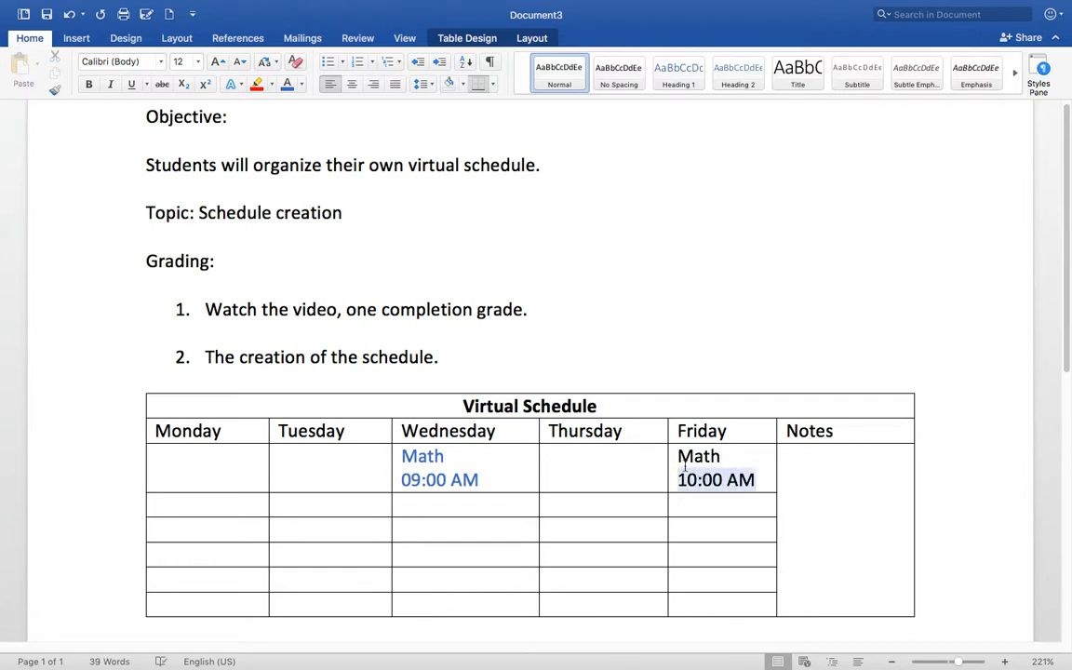
- Colour the Friday Math entry blue and label Wednesday's Math '(lesson)'
{"action": "left_click", "coordinate": [288, 85]}
{"action": "left_click", "coordinate": [721, 468]}
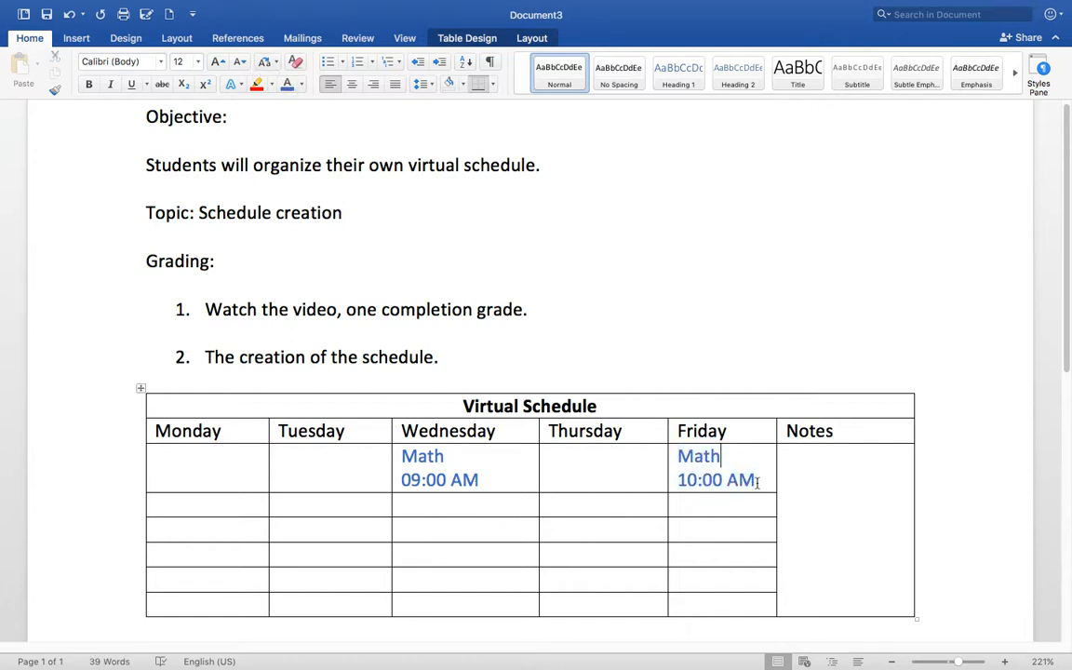
{"action": "left_click", "coordinate": [472, 455]}
{"action": "type", "text": "(lesson"}
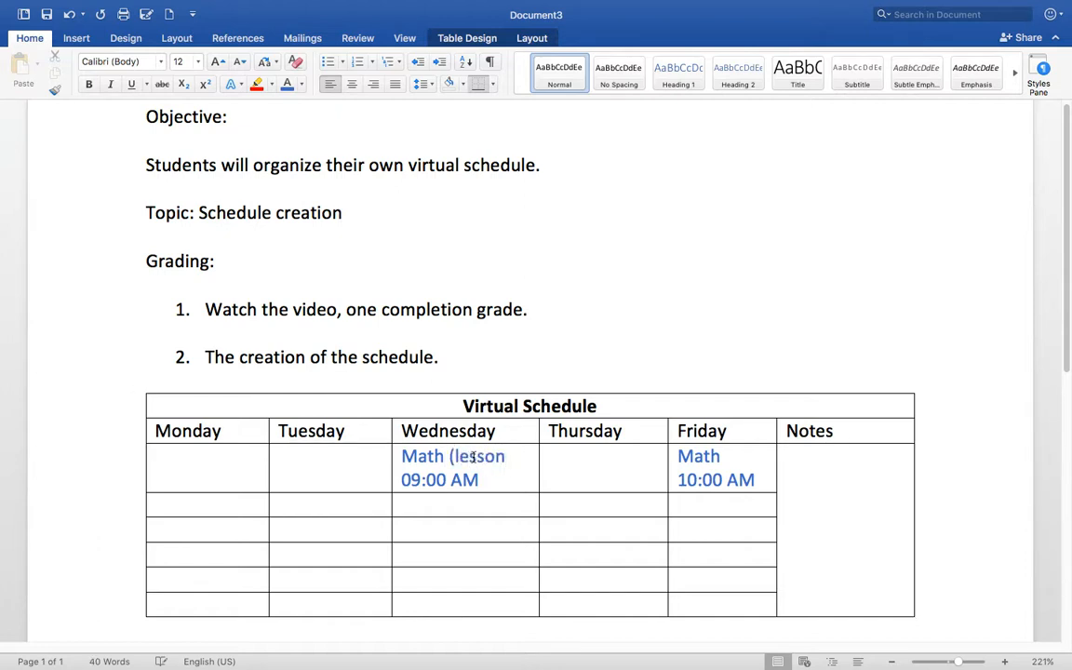
{"action": "type", "text": ")"}
- Label Friday's Math '(CV)'
{"action": "left_click", "coordinate": [725, 455]}
{"action": "type", "text": "(CV)"}
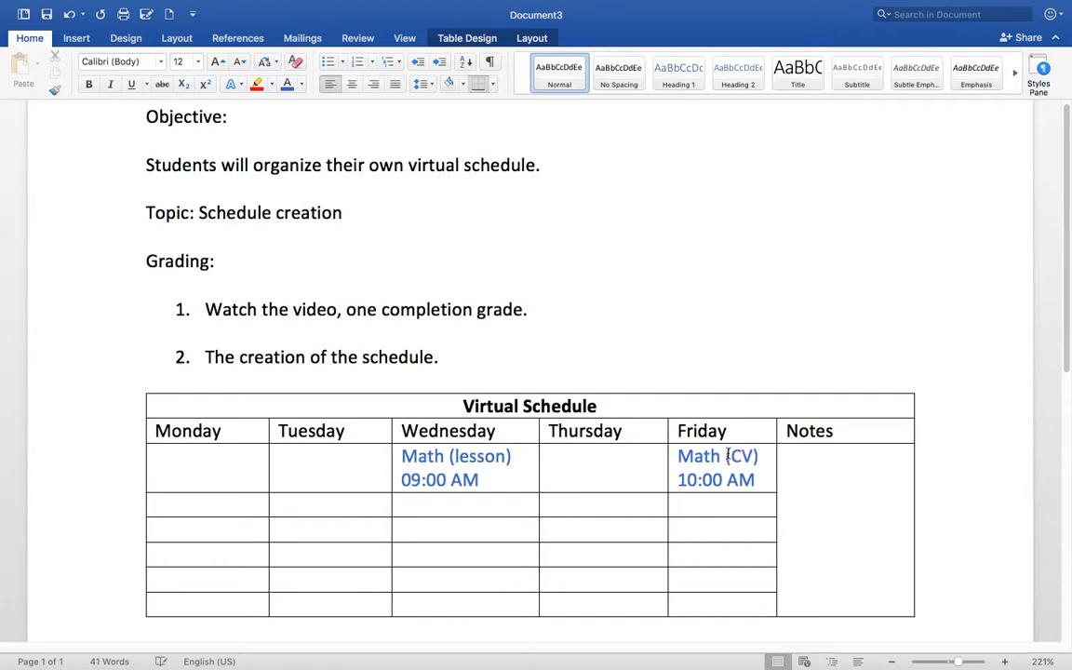
{"action": "left_click", "coordinate": [805, 478]}
- Type the draft note '3 days complete homework on Math' in the Notes cell
{"action": "left_click", "coordinate": [808, 462]}
{"action": "left_click", "coordinate": [808, 462]}
{"action": "type", "text": "3day"}
{"action": "key", "text": "BackSpace"}
{"action": "key", "text": "BackSpace"}
{"action": "key", "text": "BackSpace"}
{"action": "type", "text": "days "}
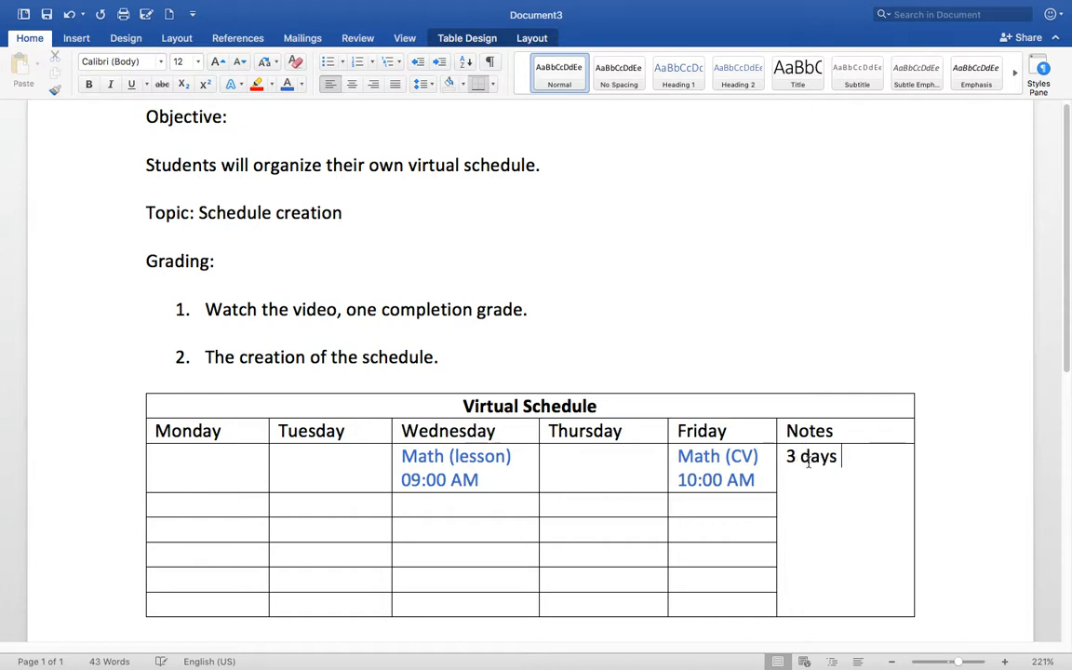
{"action": "type", "text": "complete"}
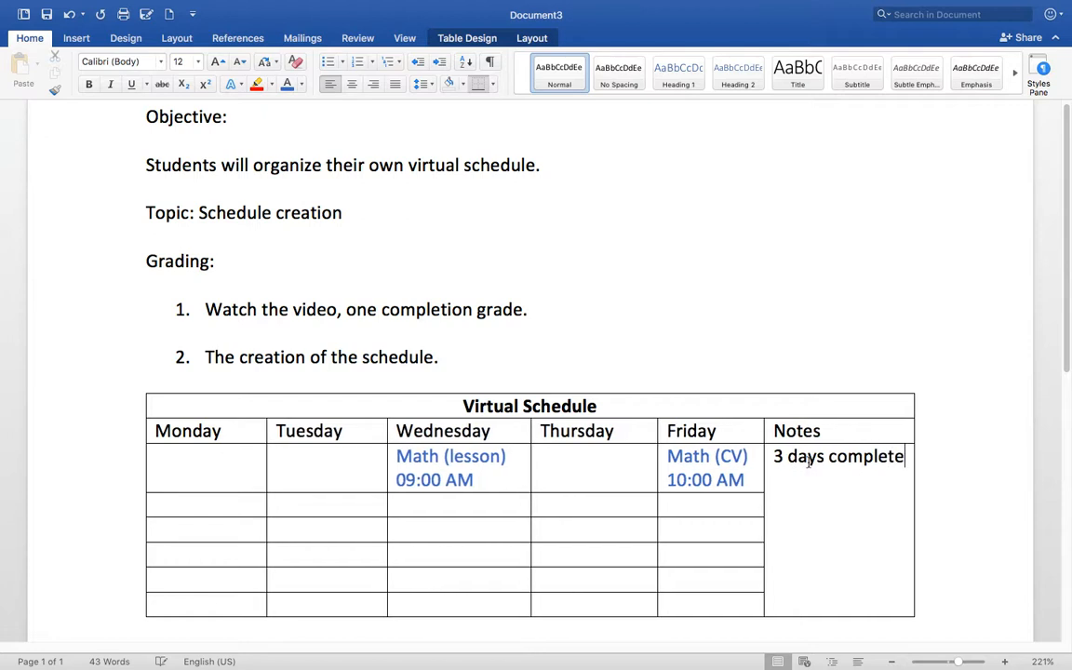
{"action": "type", "text": " homewo"}
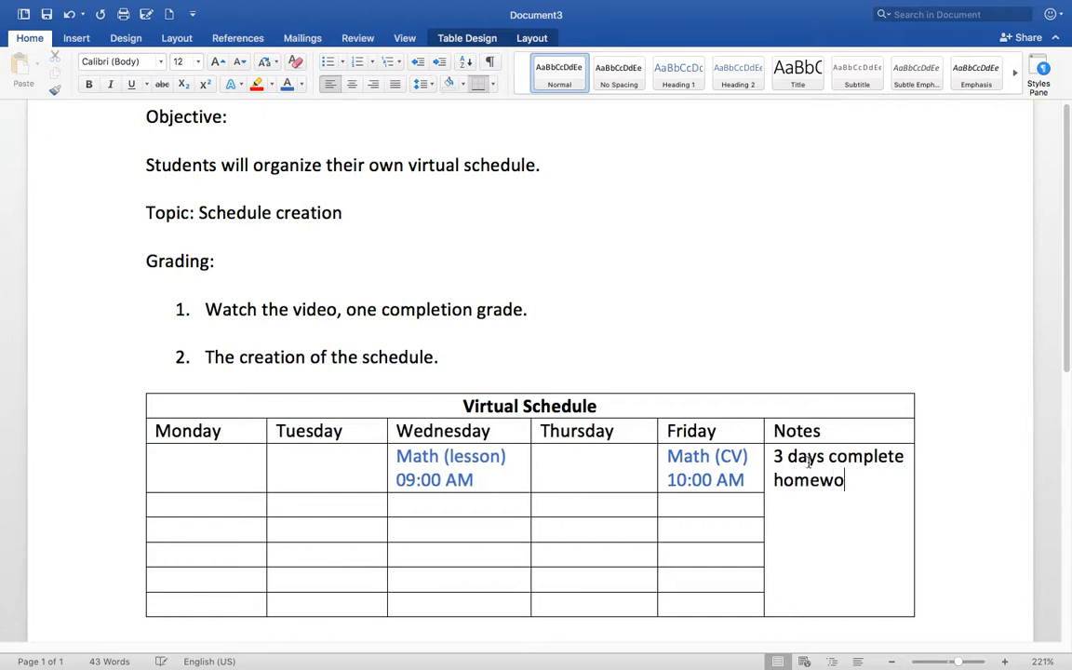
{"action": "type", "text": "rk on "}
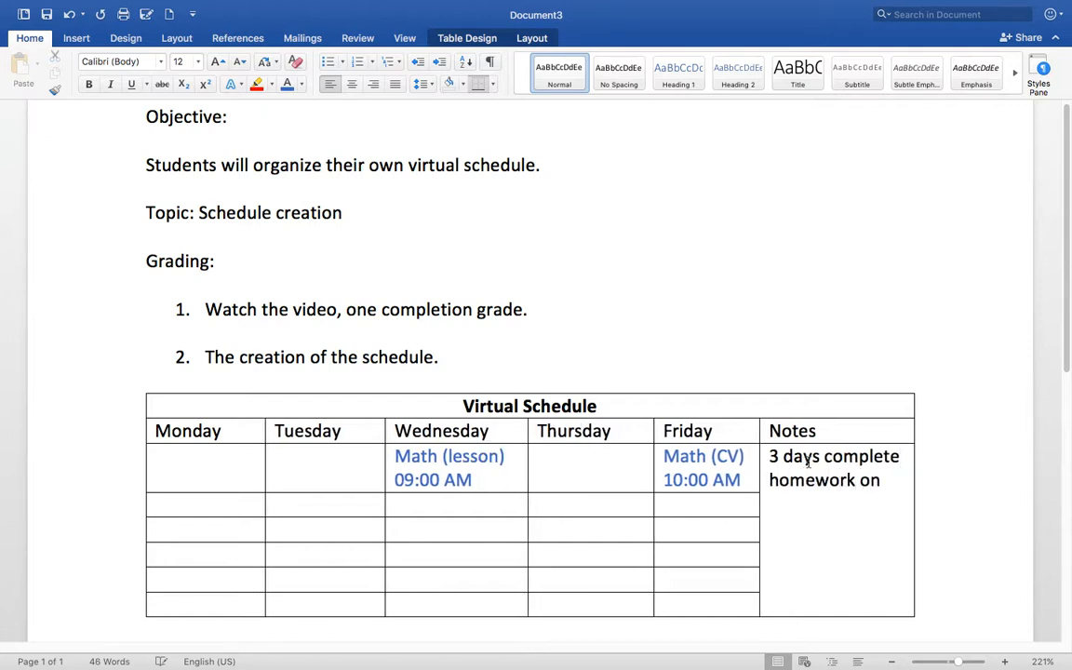
{"action": "type", "text": "Math"}
- Delete the draft homework note from the Notes cell
{"action": "left_click_drag", "start_coordinate": [835, 503], "coordinate": [771, 465]}
{"action": "key", "text": "BackSpace"}
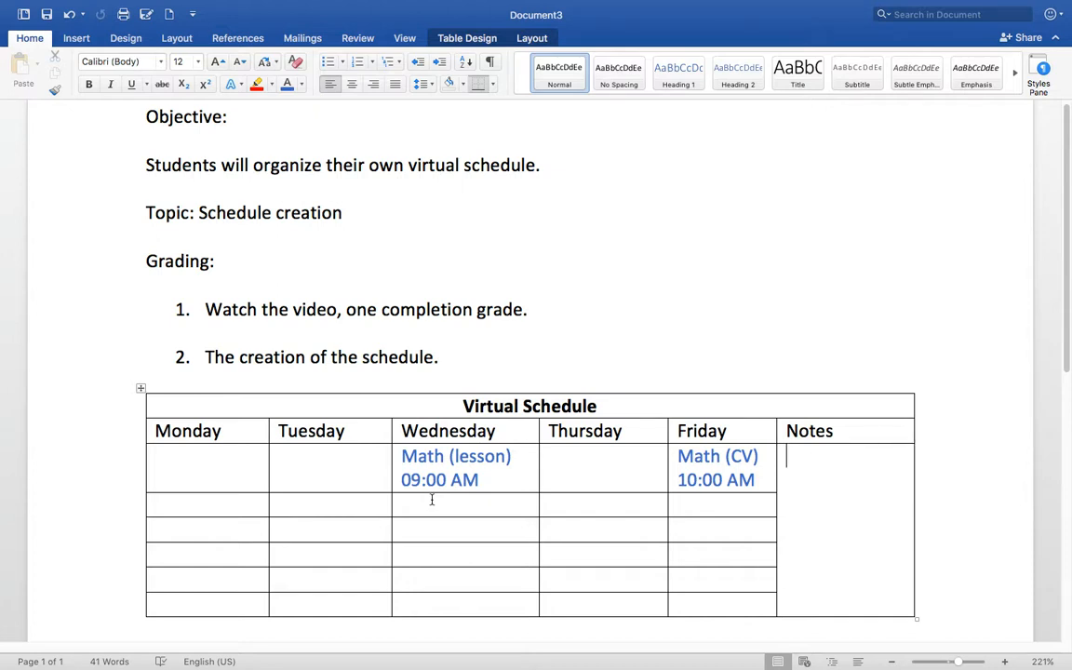
{"action": "left_click", "coordinate": [188, 456]}
- Fill Monday's first cell with 'Spanish (lesson)' in green and '12:00' on the line below
{"action": "type", "text": "Spanish"}
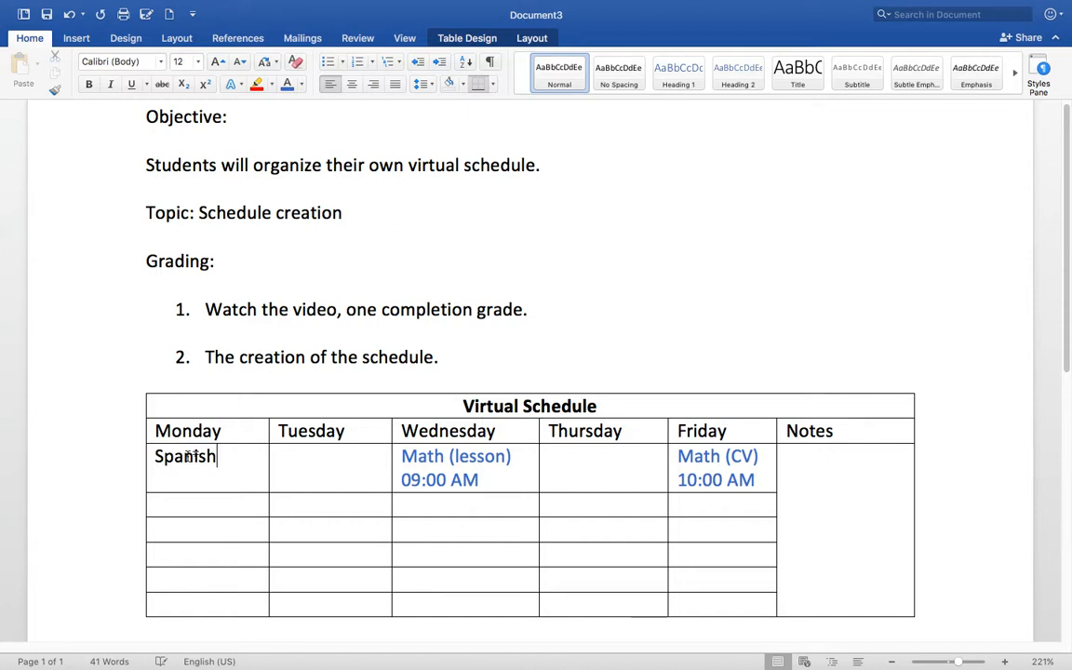
{"action": "left_click_drag", "start_coordinate": [218, 455], "coordinate": [140, 410]}
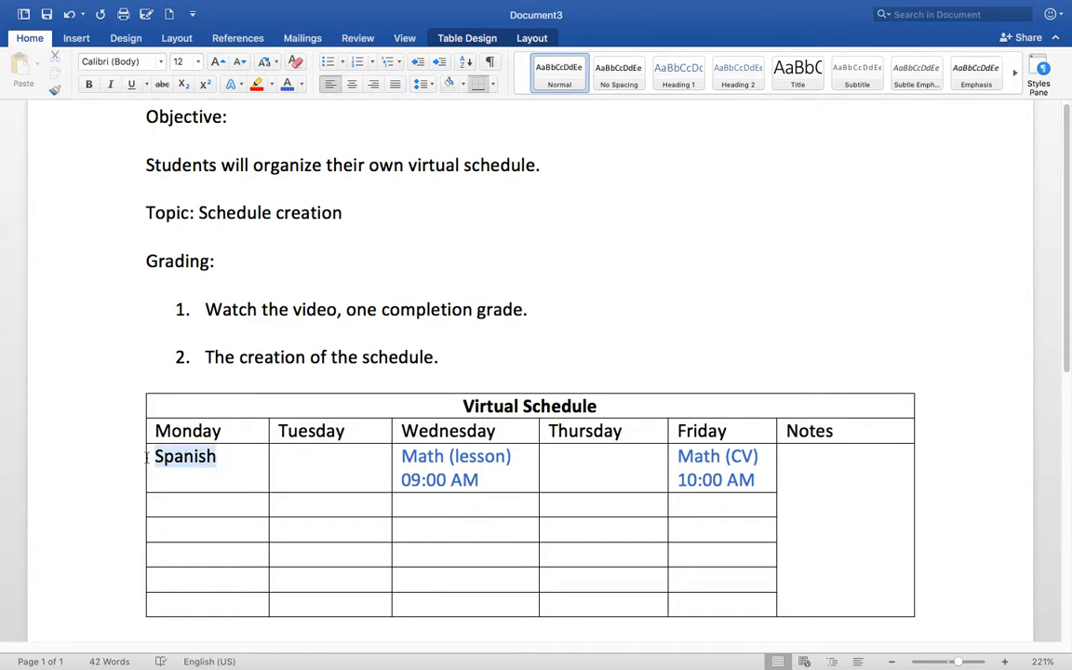
{"action": "left_click", "coordinate": [305, 86]}
{"action": "left_click", "coordinate": [377, 148]}
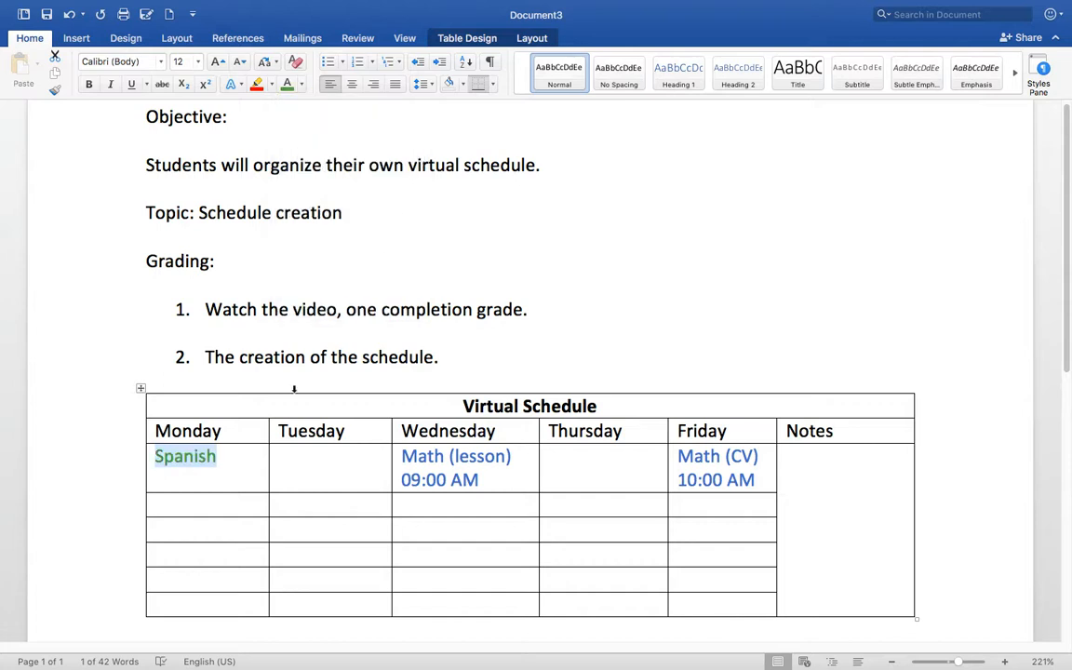
{"action": "left_click", "coordinate": [261, 458]}
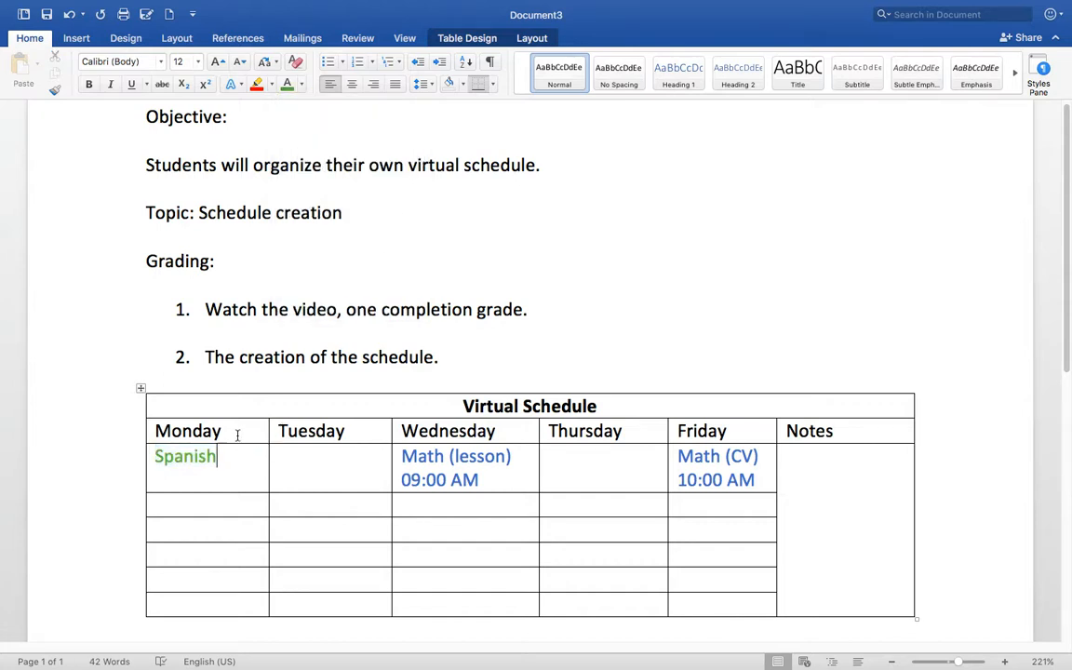
{"action": "key", "text": "Return"}
{"action": "type", "text": "12:00"}
{"action": "left_click", "coordinate": [242, 452]}
{"action": "type", "text": "(less"}
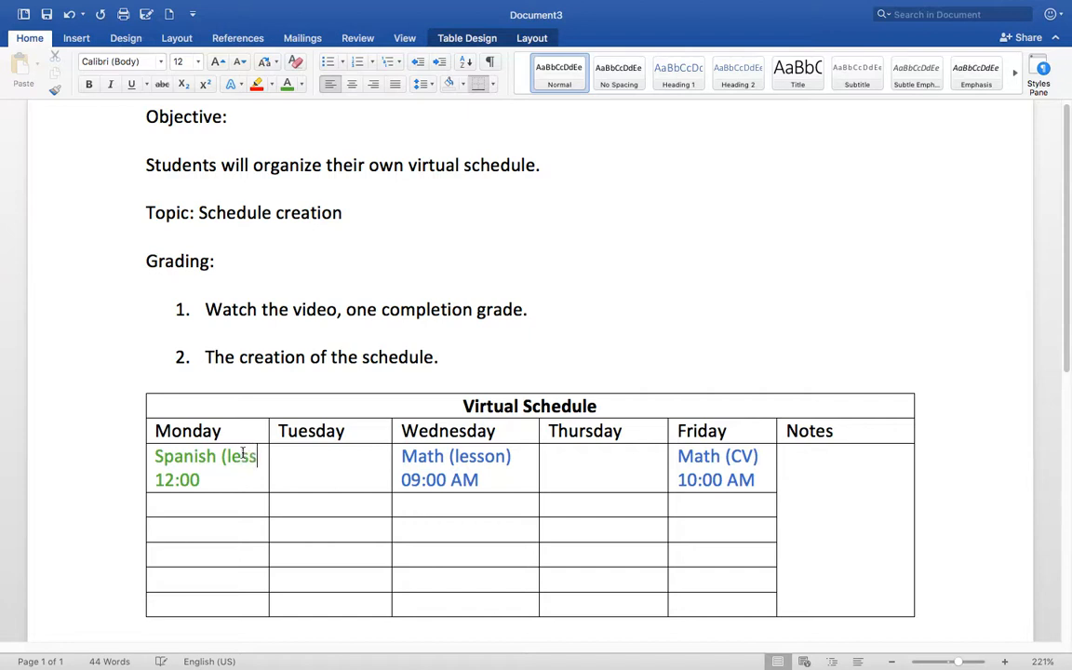
{"action": "type", "text": "on)"}
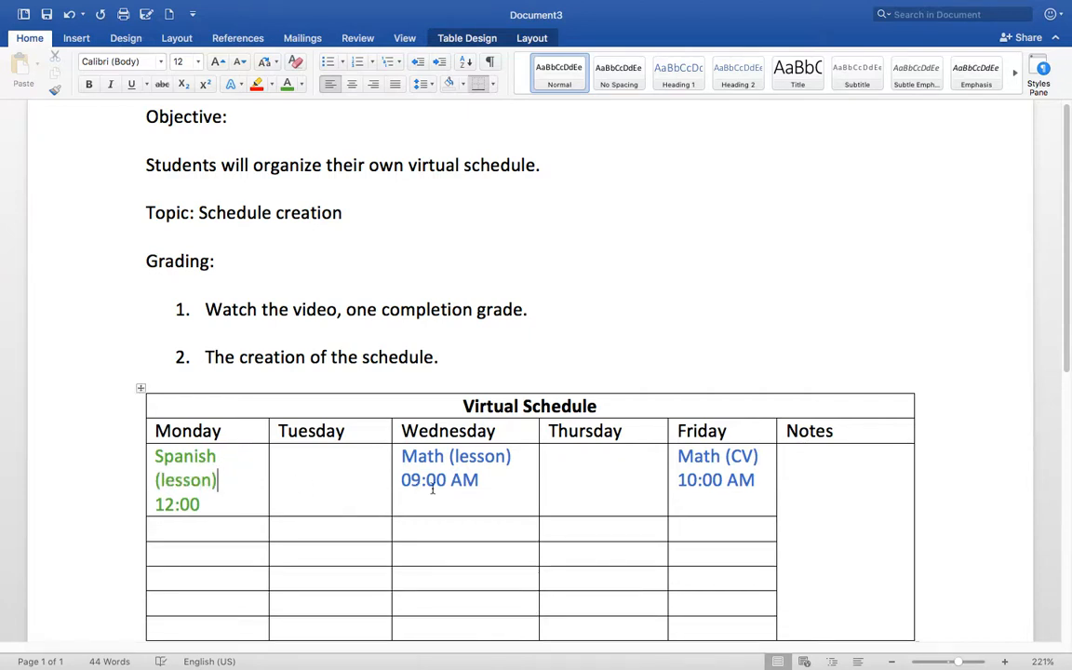
{"action": "scroll", "coordinate": [520, 470], "scroll_direction": "down", "scroll_amount": 3}
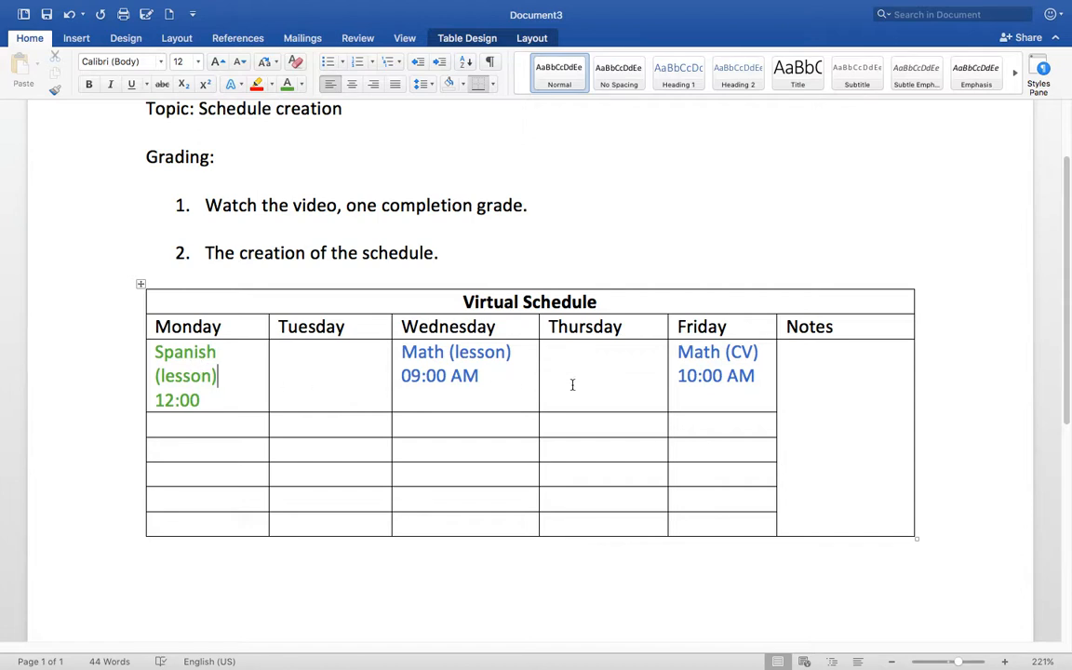
- Enter 'ESOL' in red in the Tuesday cell
{"action": "left_click", "coordinate": [326, 374]}
{"action": "type", "text": "ESOL"}
{"action": "left_click_drag", "start_coordinate": [325, 361], "coordinate": [278, 349]}
{"action": "left_click", "coordinate": [300, 87]}
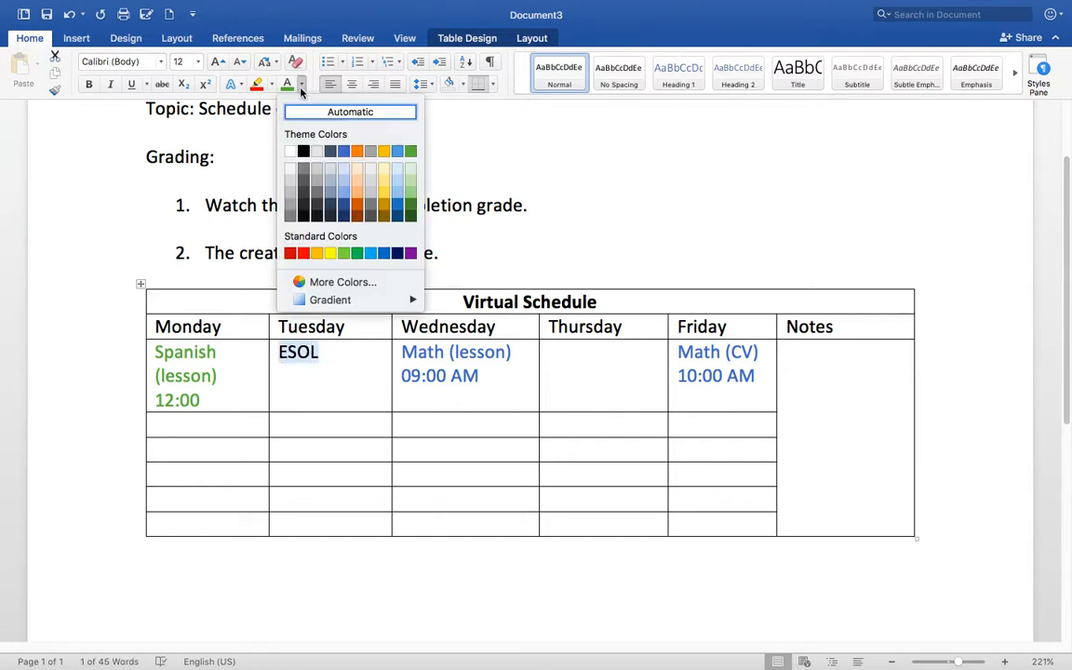
{"action": "left_click", "coordinate": [304, 255]}
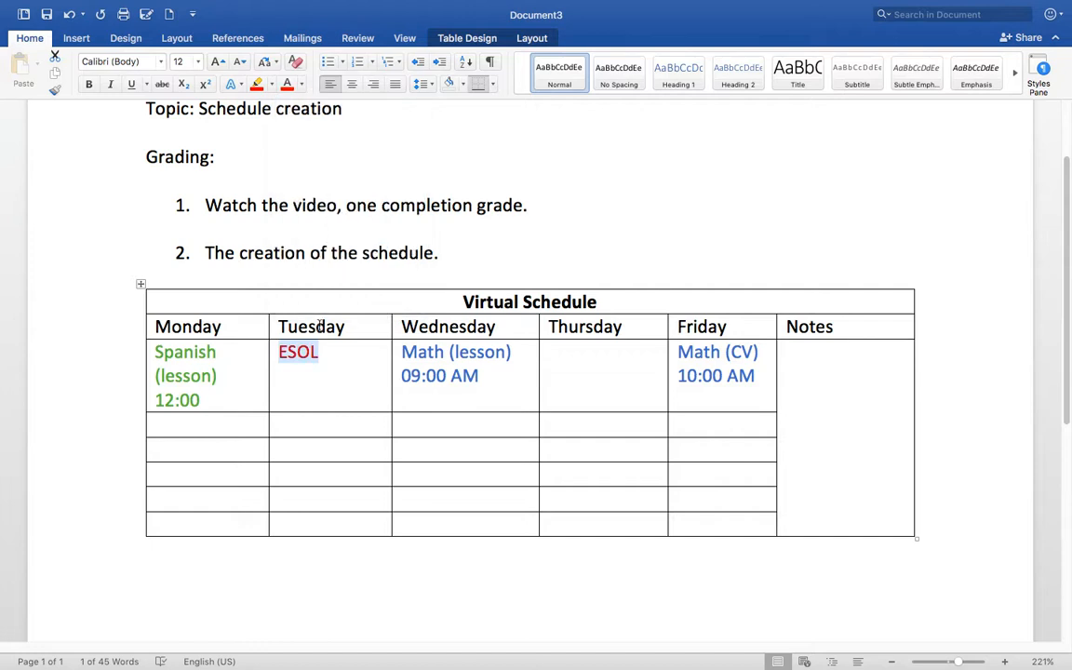
{"action": "left_click", "coordinate": [323, 376]}
- Type 'Biology' in the Thursday cell and start a new line below it
{"action": "left_click", "coordinate": [592, 369]}
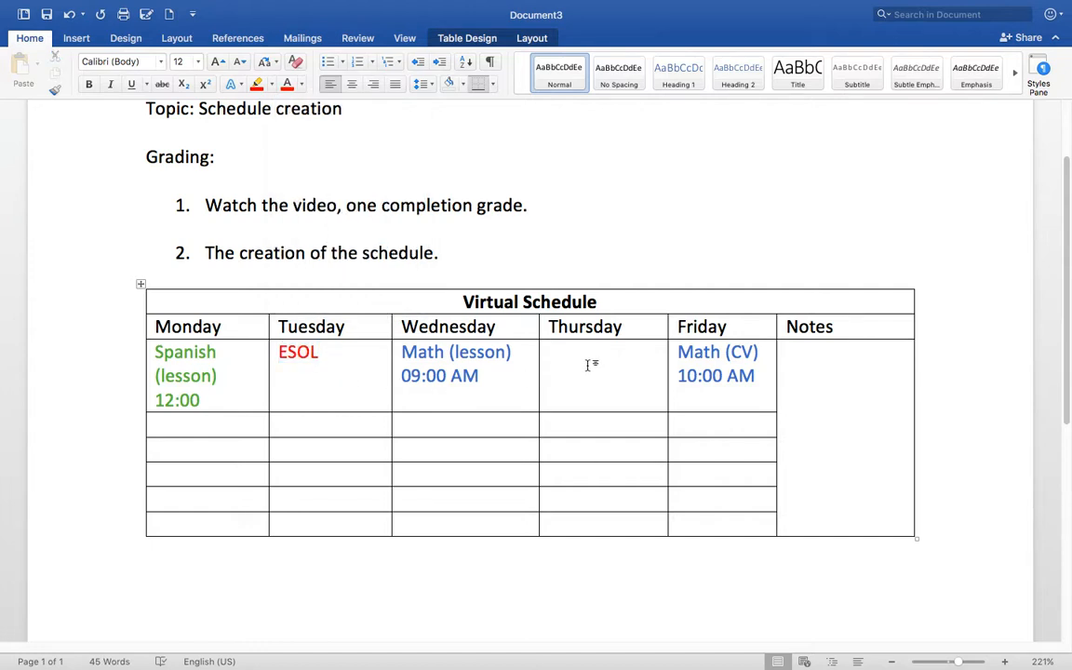
{"action": "type", "text": "Biology"}
{"action": "key", "text": "Return"}
- Add 10:00 under Thursday's Biology and a 'Biology 10:00 AM' entry in Tuesday's second row
{"action": "type", "text": "10:00"}
{"action": "left_click", "coordinate": [335, 425]}
{"action": "type", "text": "Biolo"}
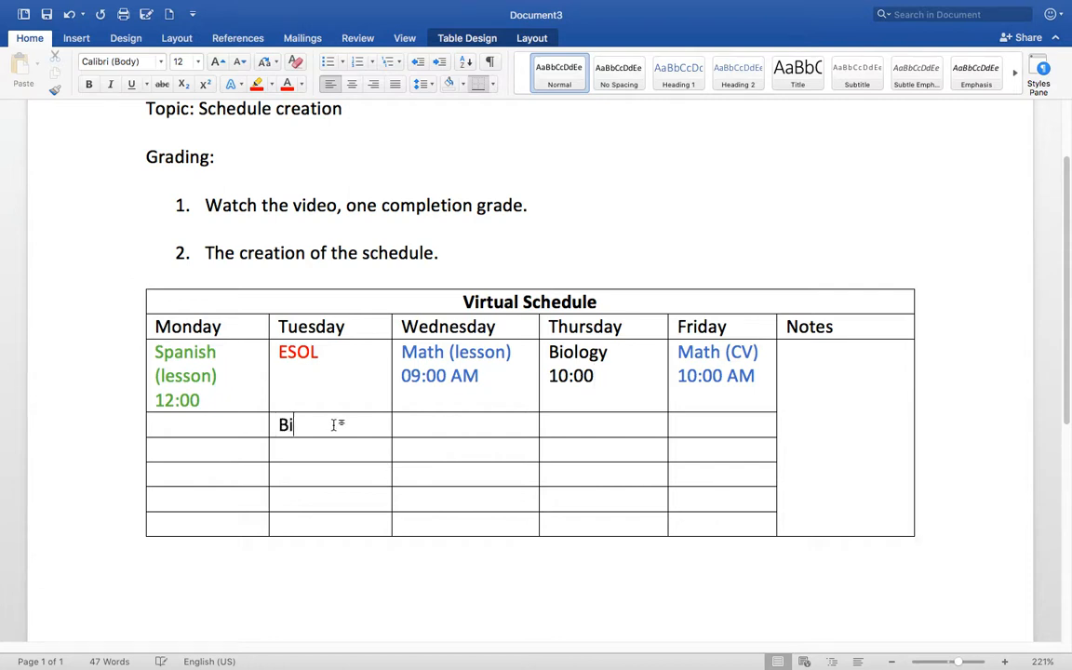
{"action": "type", "text": "gy"}
{"action": "key", "text": "Return"}
{"action": "type", "text": "10:"}
{"action": "key", "text": "BackSpace"}
{"action": "key", "text": "BackSpace"}
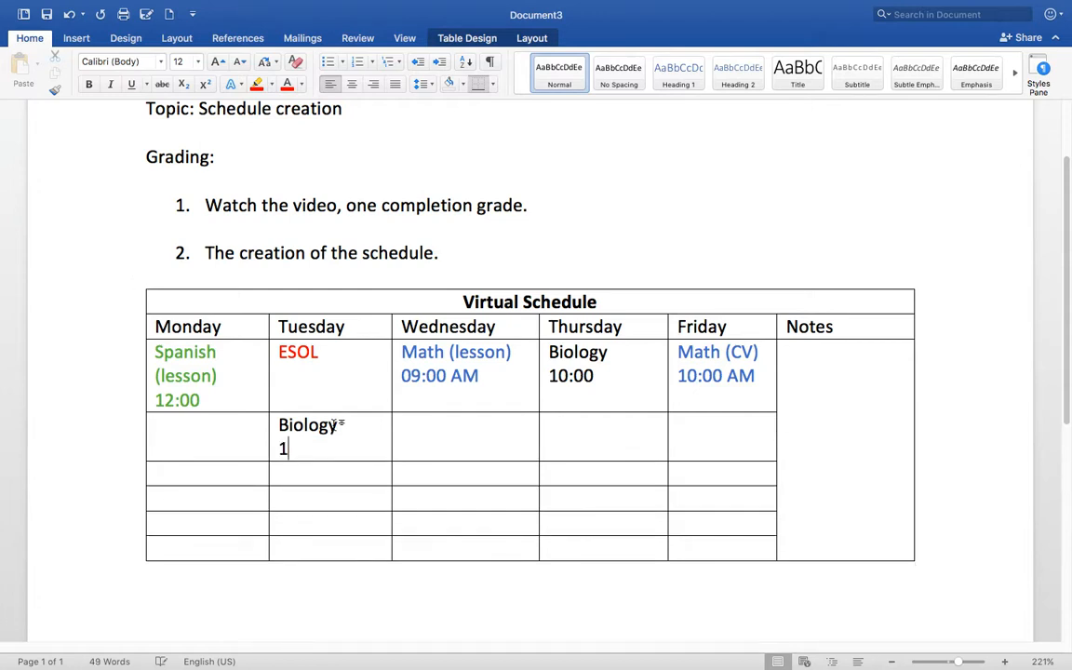
{"action": "type", "text": "0:00 AM"}
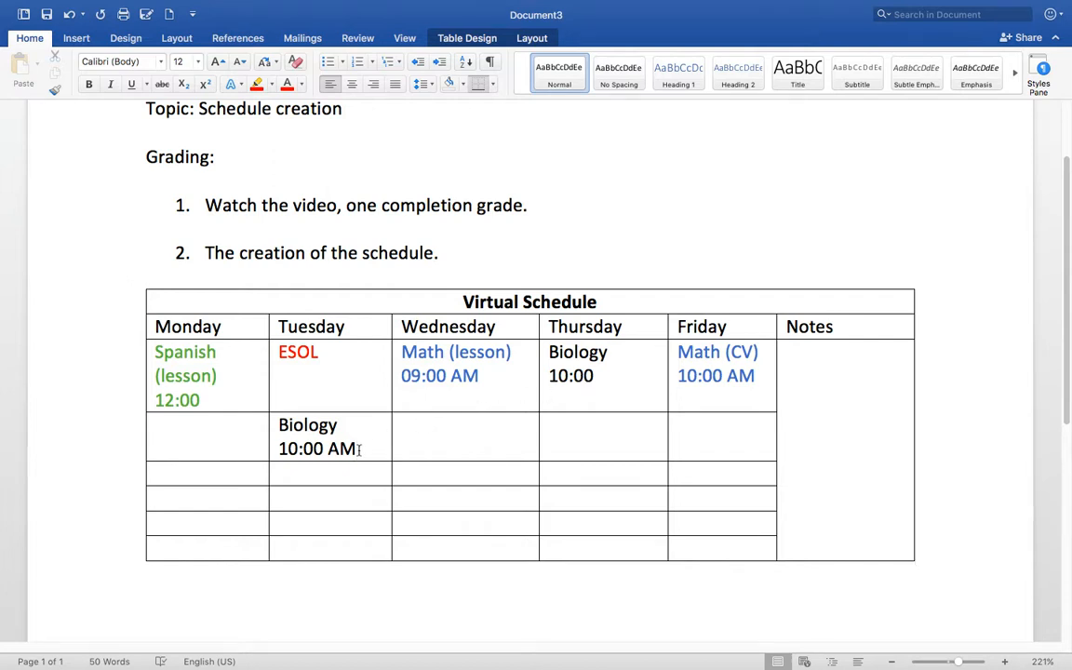
- Select the day-header row from Monday to Notes
{"action": "left_click_drag", "start_coordinate": [358, 449], "coordinate": [215, 378]}
{"action": "left_click_drag", "start_coordinate": [758, 380], "coordinate": [167, 327]}
{"action": "left_click_drag", "start_coordinate": [879, 326], "coordinate": [119, 325]}
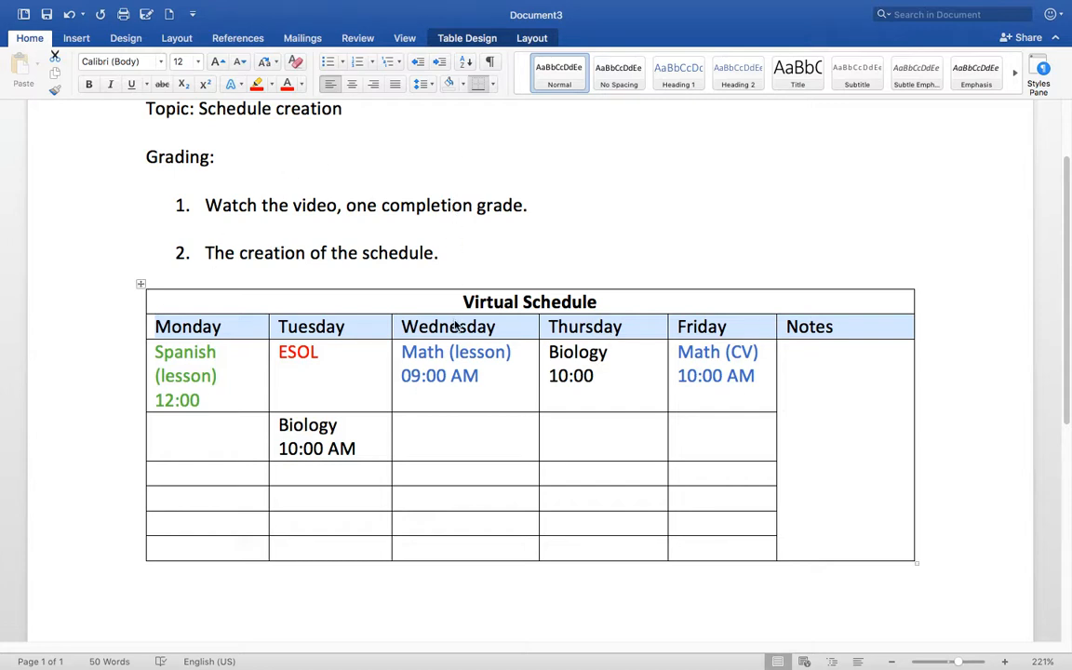
- Apply a shading pattern to the header row in Borders and Shading
{"action": "left_click", "coordinate": [493, 84]}
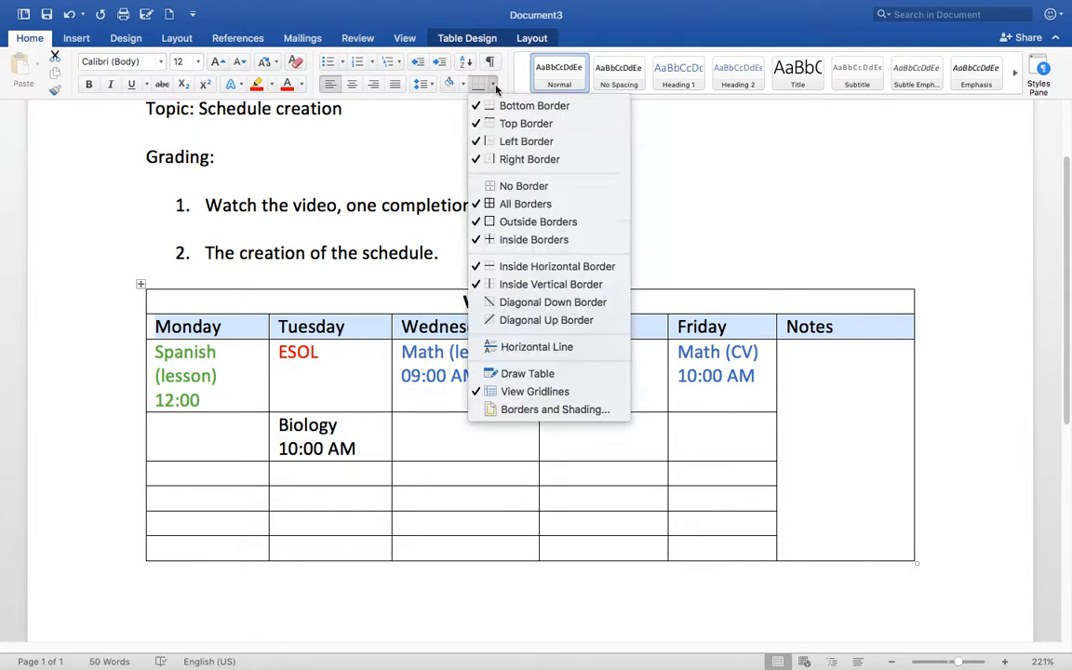
{"action": "left_click", "coordinate": [556, 409]}
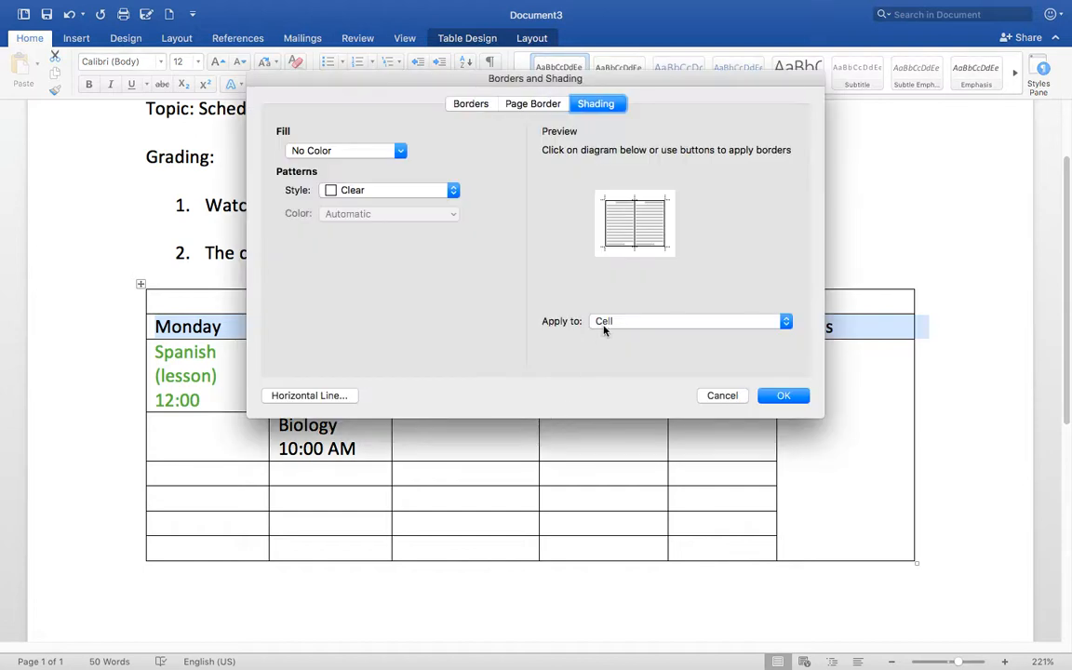
{"action": "left_click", "coordinate": [426, 191]}
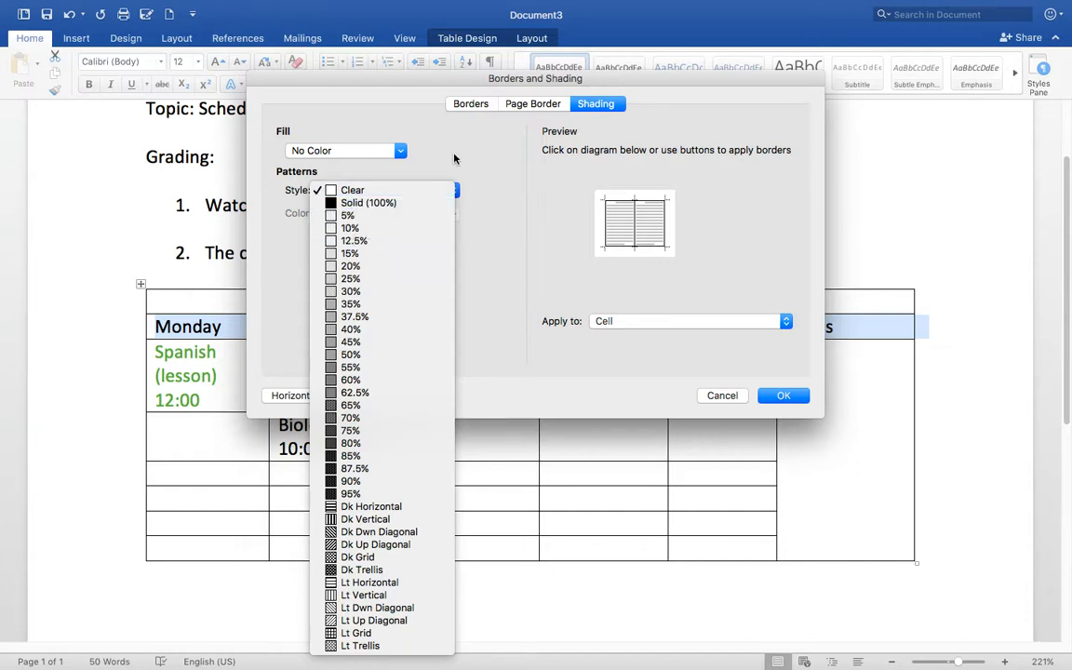
{"action": "left_click", "coordinate": [709, 400]}
{"action": "left_click", "coordinate": [715, 397]}
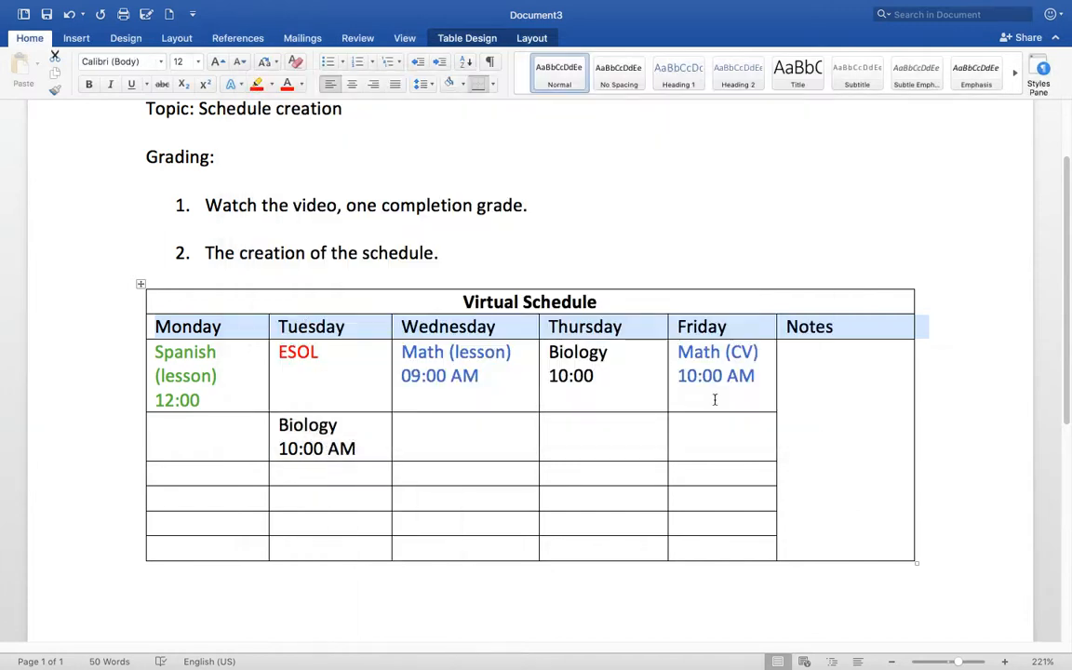
{"action": "left_click", "coordinate": [783, 318]}
- Reapply the header row's shading with the 20% grey pattern style
{"action": "right_click", "coordinate": [646, 328]}
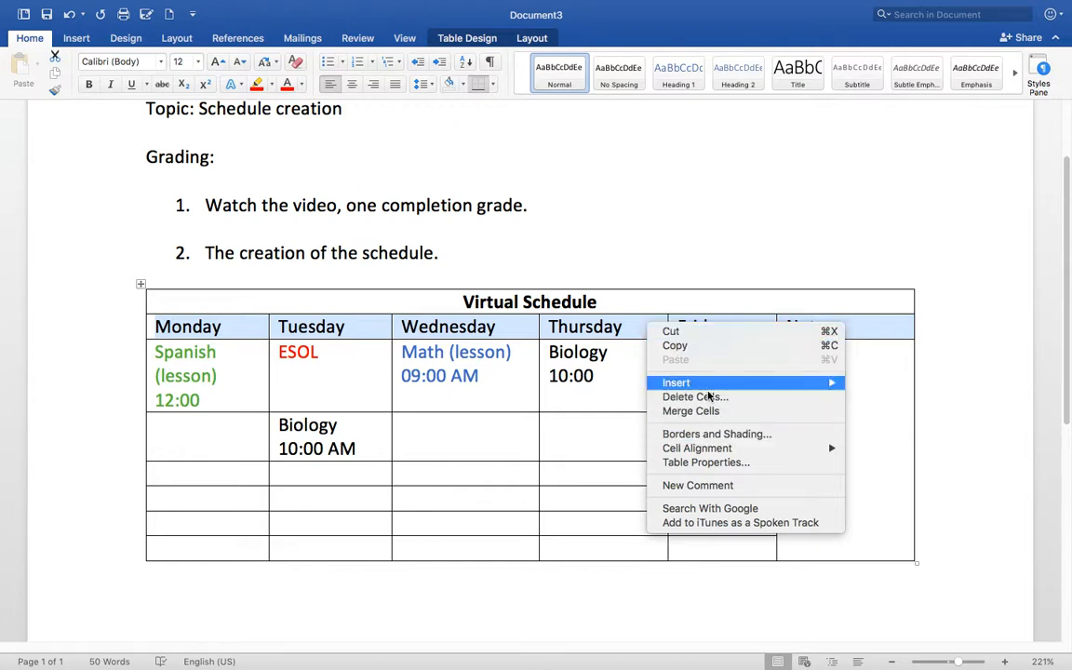
{"action": "left_click", "coordinate": [701, 438]}
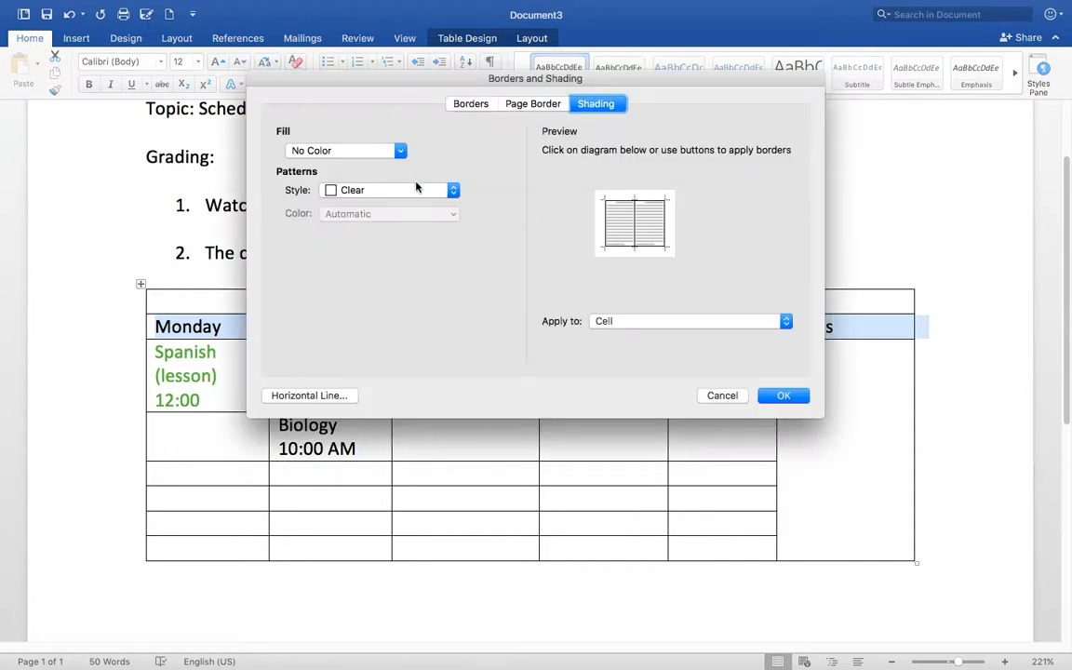
{"action": "left_click", "coordinate": [418, 193]}
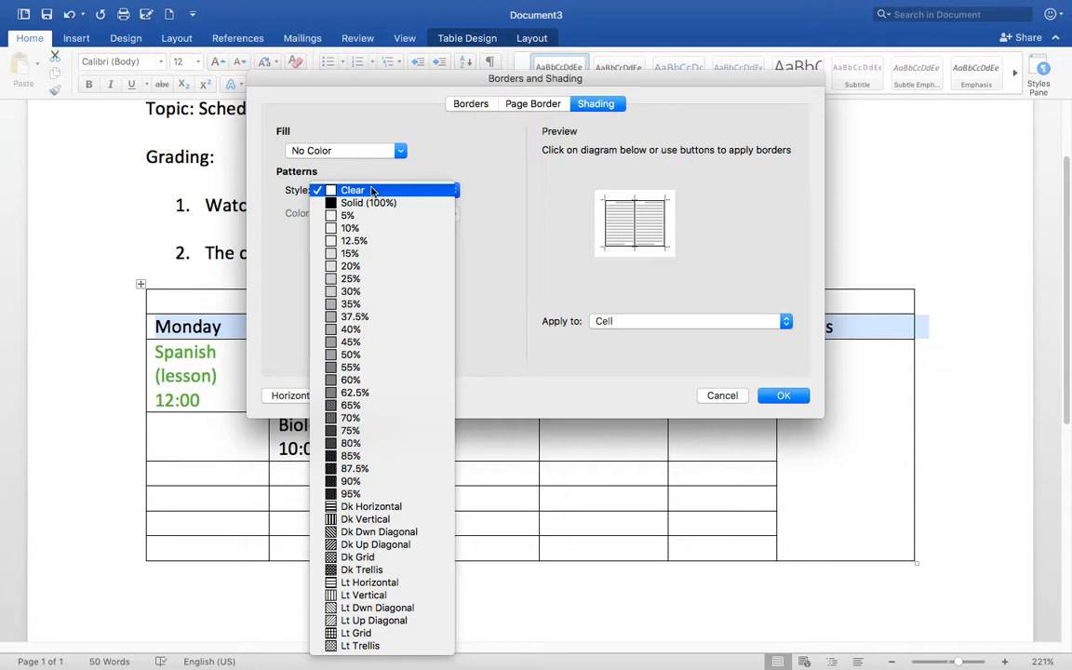
{"action": "left_click", "coordinate": [357, 267]}
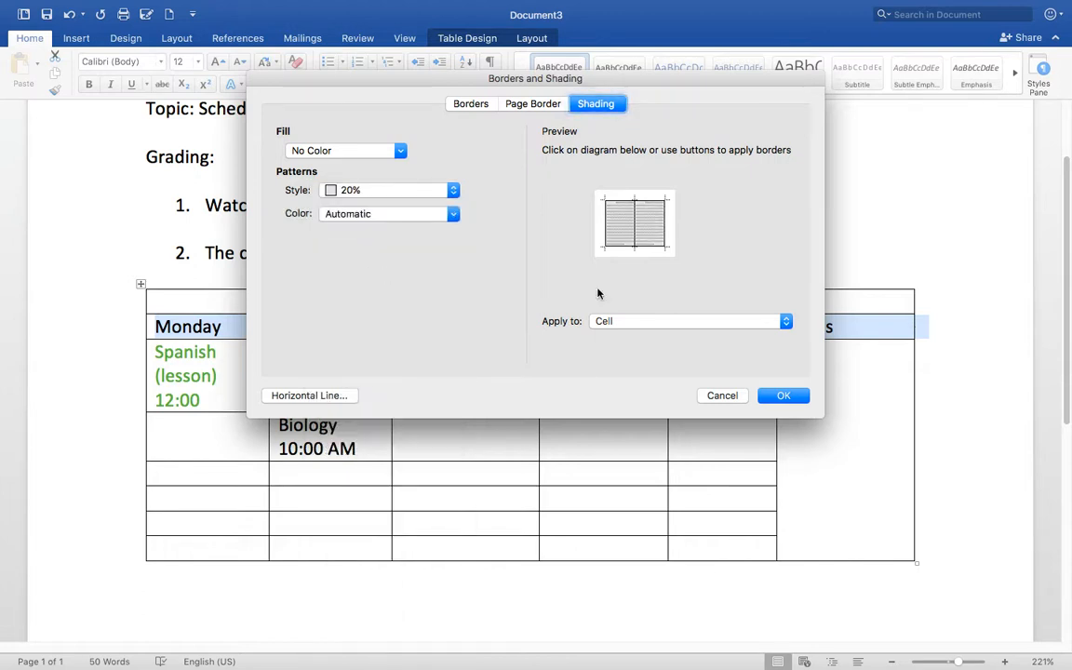
{"action": "left_click", "coordinate": [784, 396]}
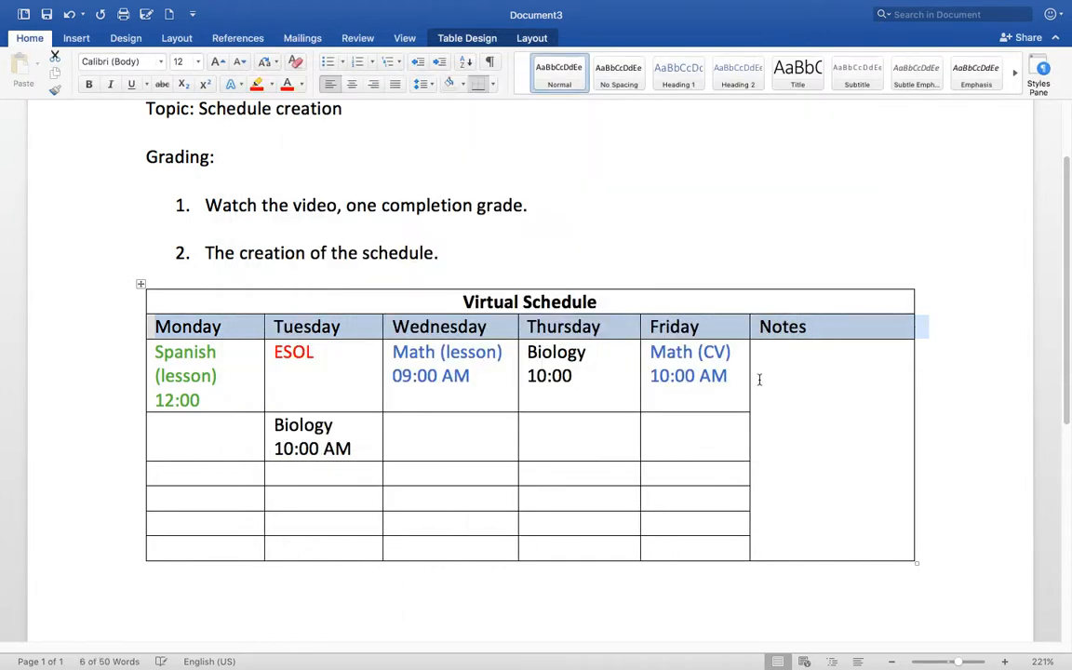
{"action": "left_click", "coordinate": [807, 361]}
{"action": "left_click_drag", "start_coordinate": [829, 326], "coordinate": [167, 317]}
{"action": "left_click", "coordinate": [817, 336]}
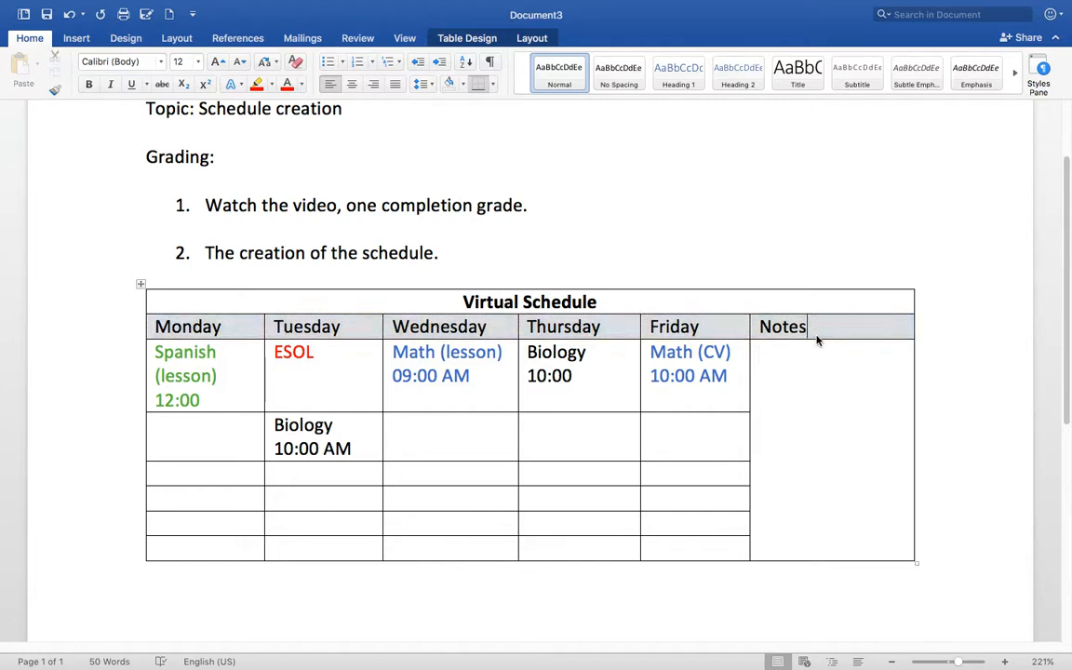
{"action": "left_click_drag", "start_coordinate": [821, 328], "coordinate": [217, 327]}
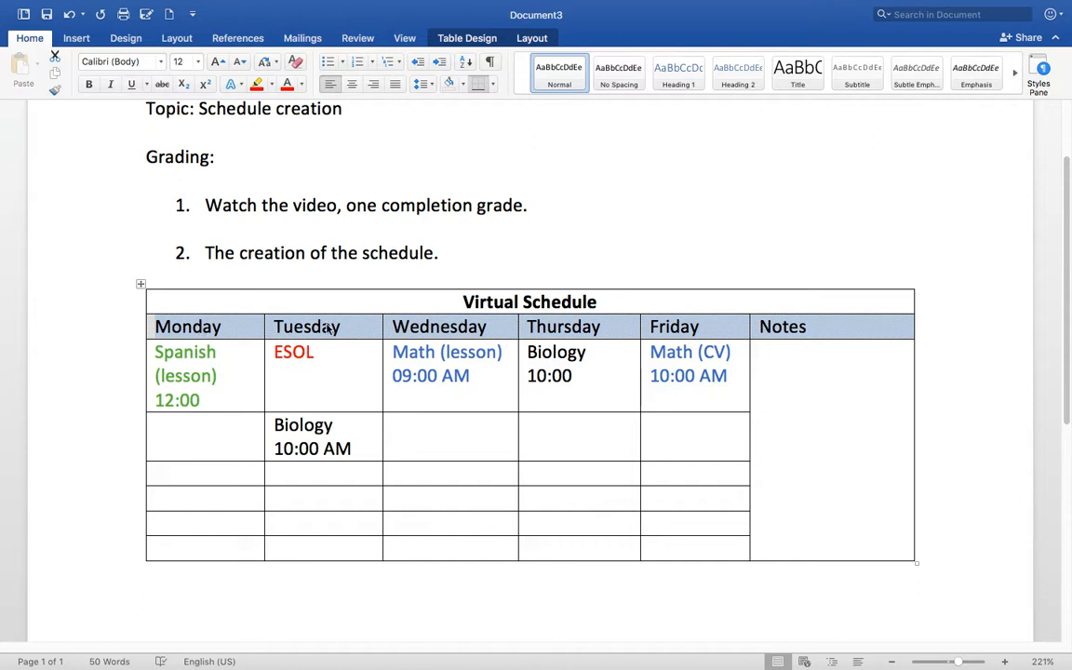
{"action": "left_click", "coordinate": [353, 84]}
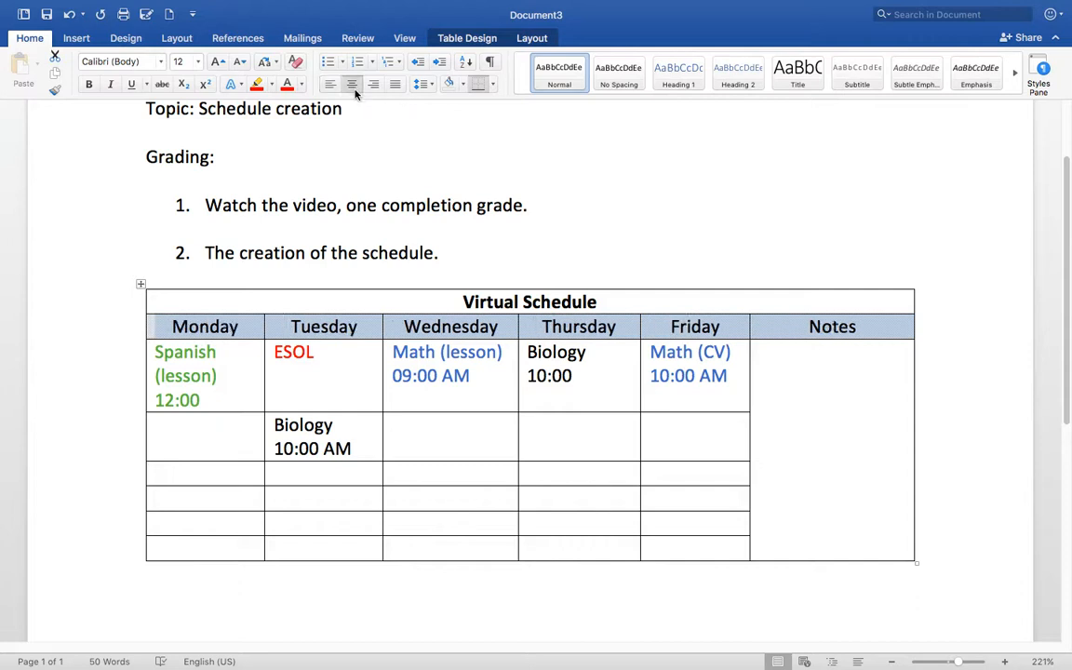
{"action": "left_click", "coordinate": [630, 299]}
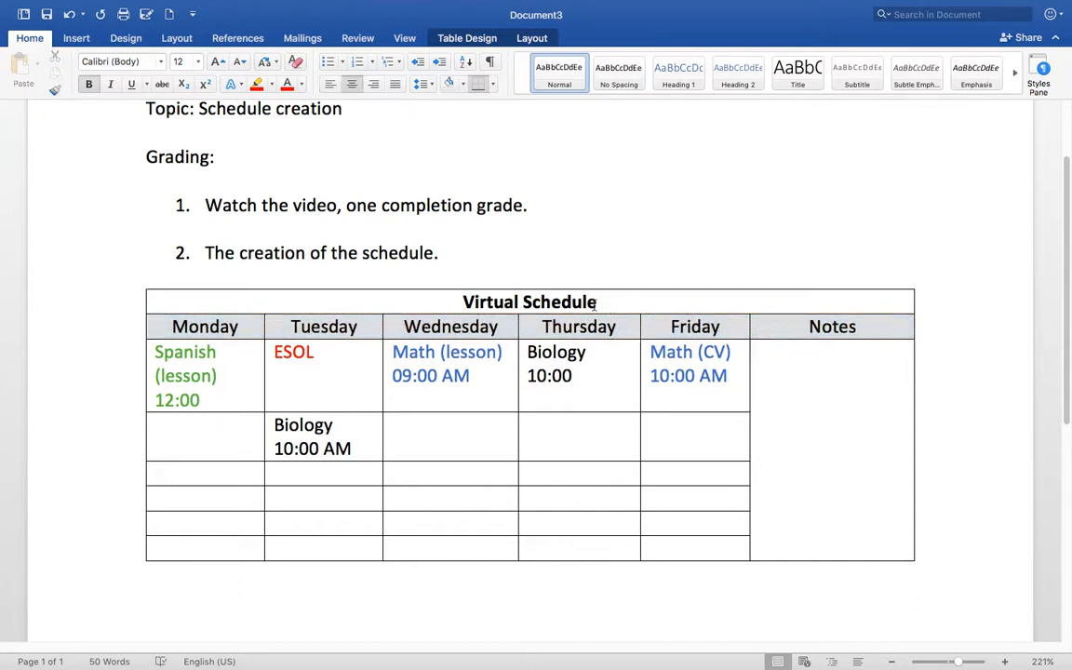
{"action": "left_click_drag", "start_coordinate": [604, 306], "coordinate": [445, 304]}
{"action": "left_click_drag", "start_coordinate": [163, 325], "coordinate": [758, 348]}
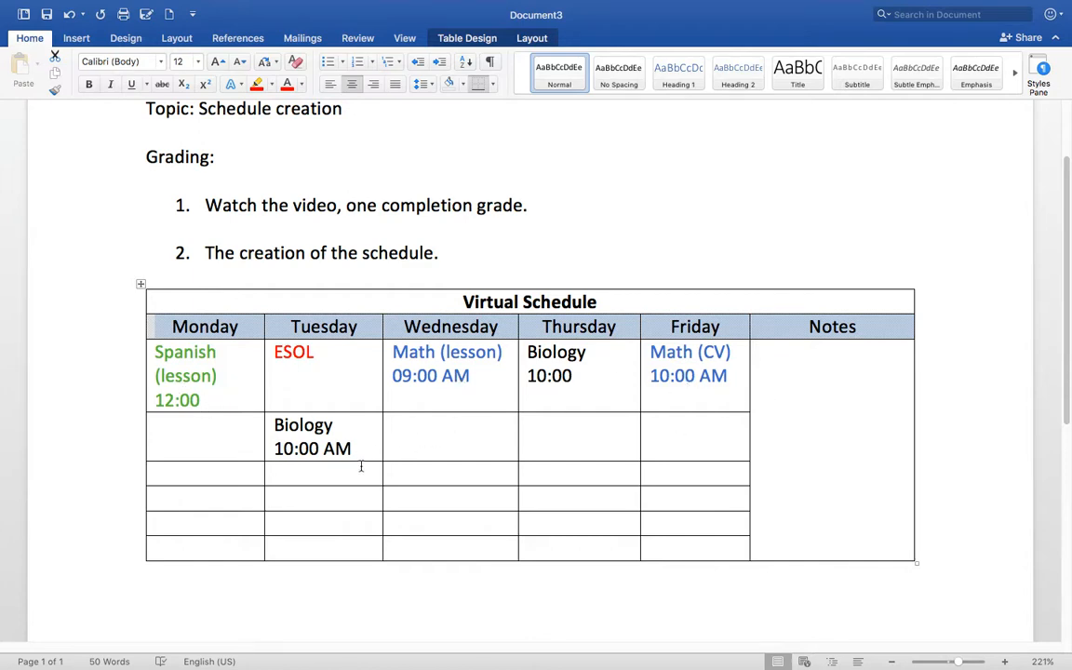
{"action": "left_click_drag", "start_coordinate": [260, 480], "coordinate": [694, 541]}
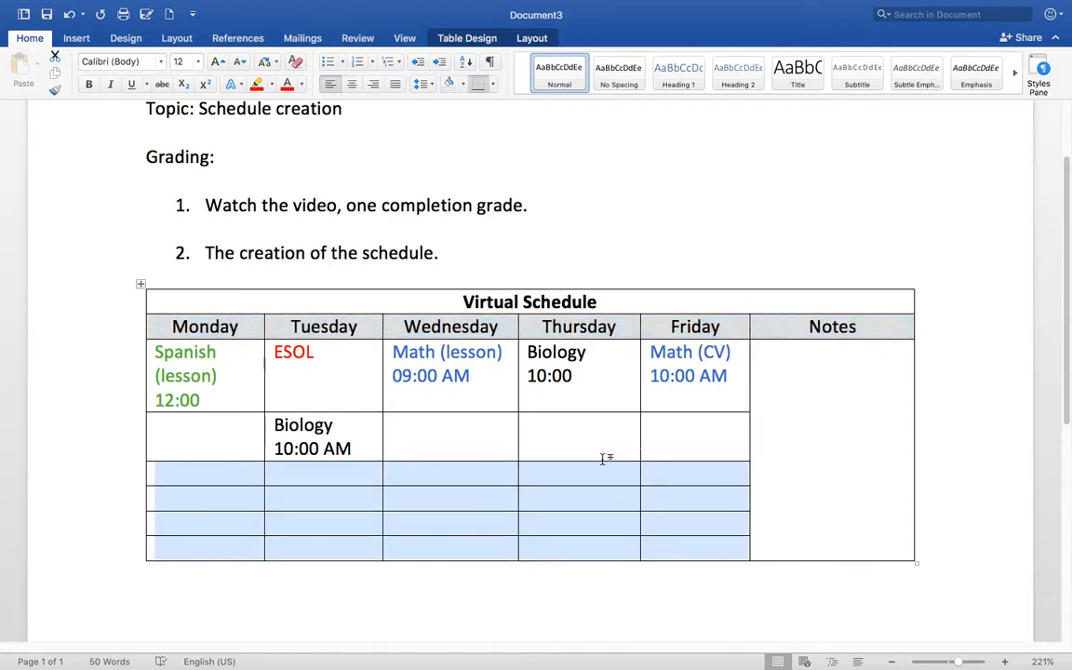
{"action": "left_click_drag", "start_coordinate": [613, 460], "coordinate": [614, 463]}
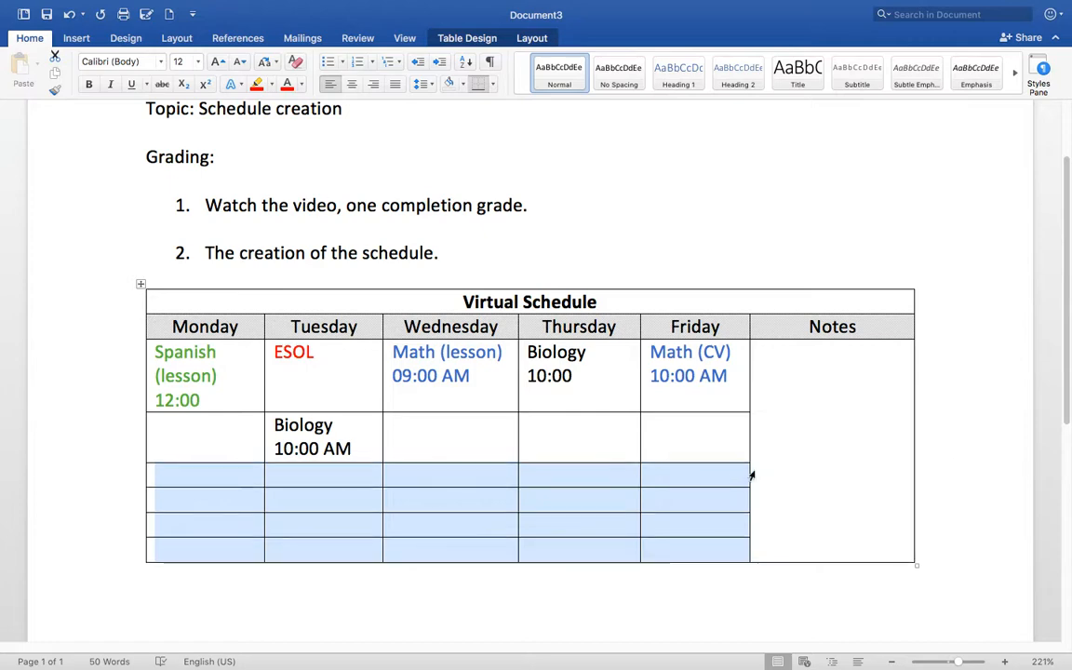
{"action": "left_click", "coordinate": [790, 461]}
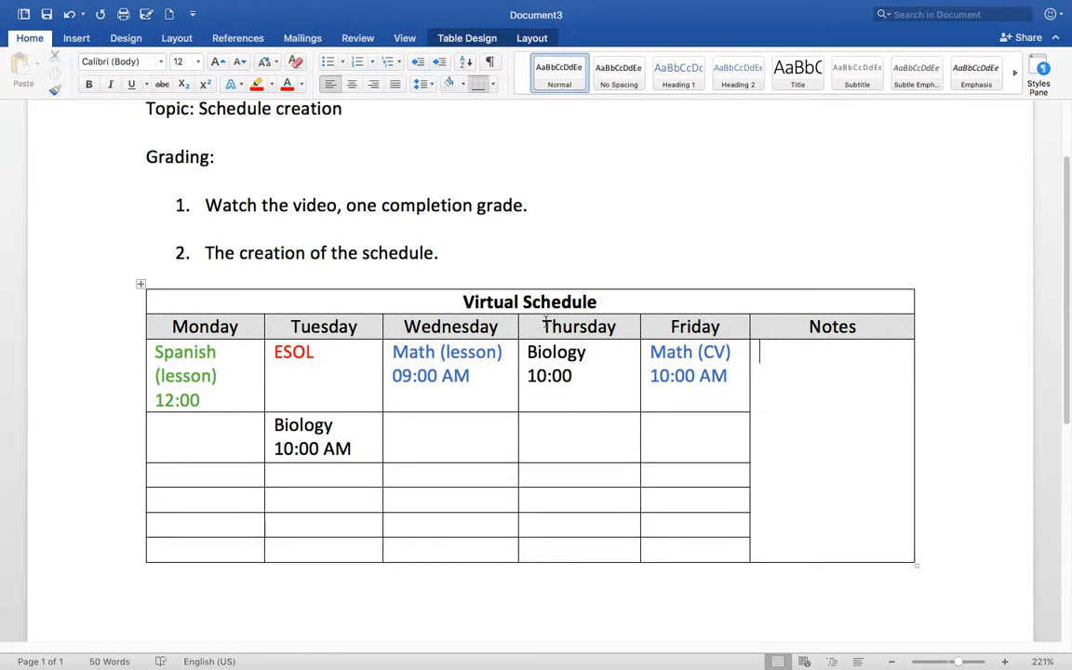
{"action": "scroll", "coordinate": [545, 322], "scroll_direction": "down", "scroll_amount": 3}
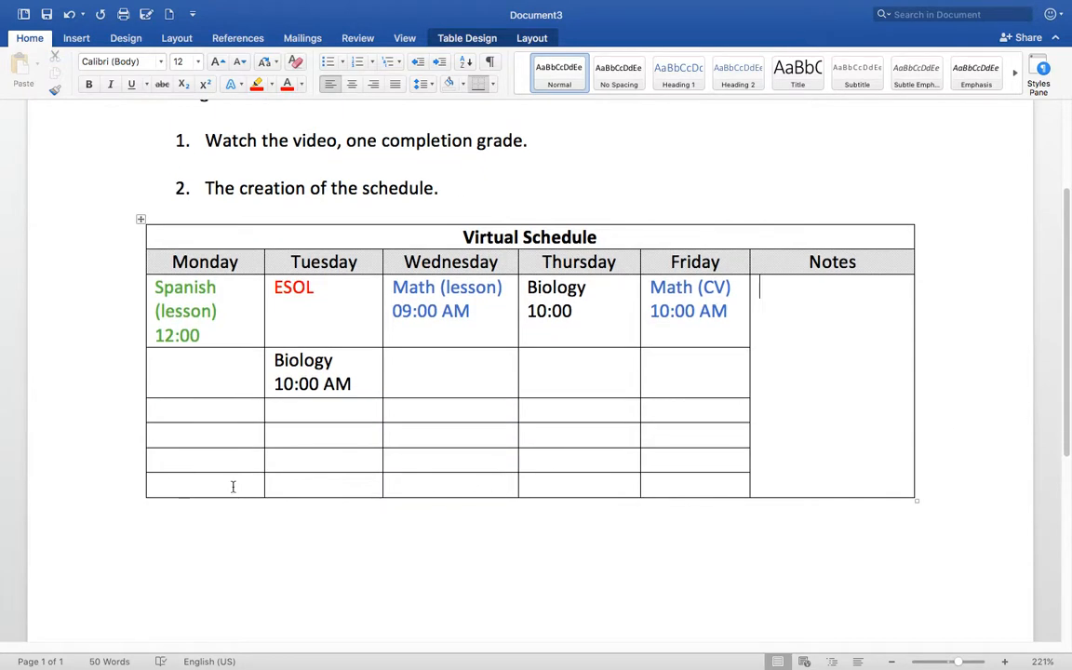
{"action": "left_click_drag", "start_coordinate": [232, 487], "coordinate": [646, 495]}
{"action": "left_click", "coordinate": [284, 544]}
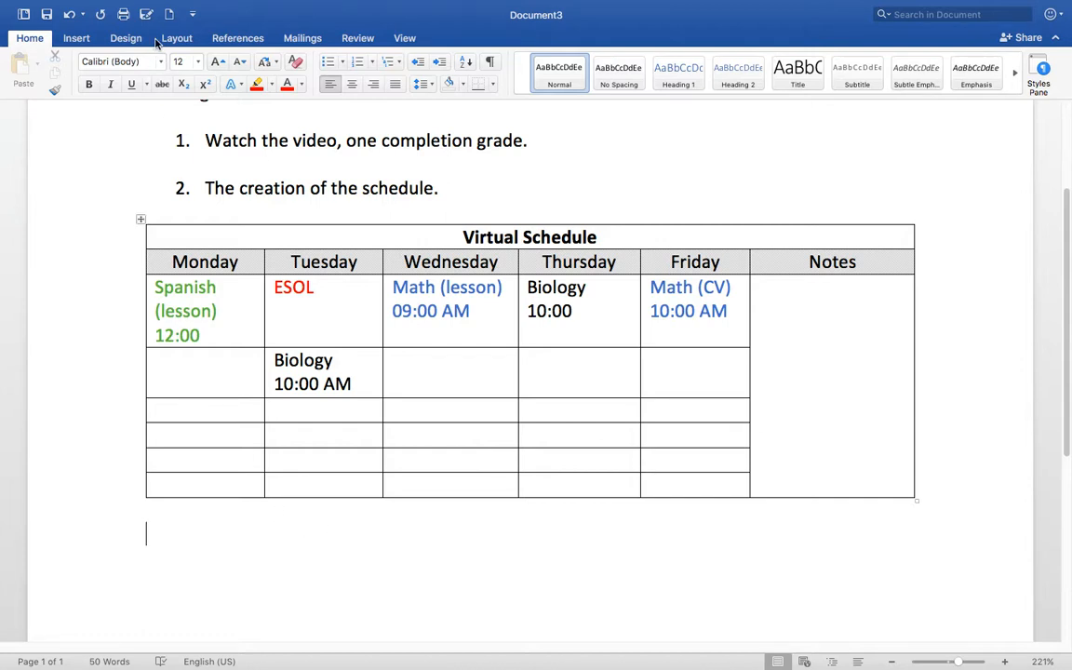
- Insert a 6×1 table below the Virtual Schedule and merge its six cells into one
{"action": "left_click", "coordinate": [76, 38]}
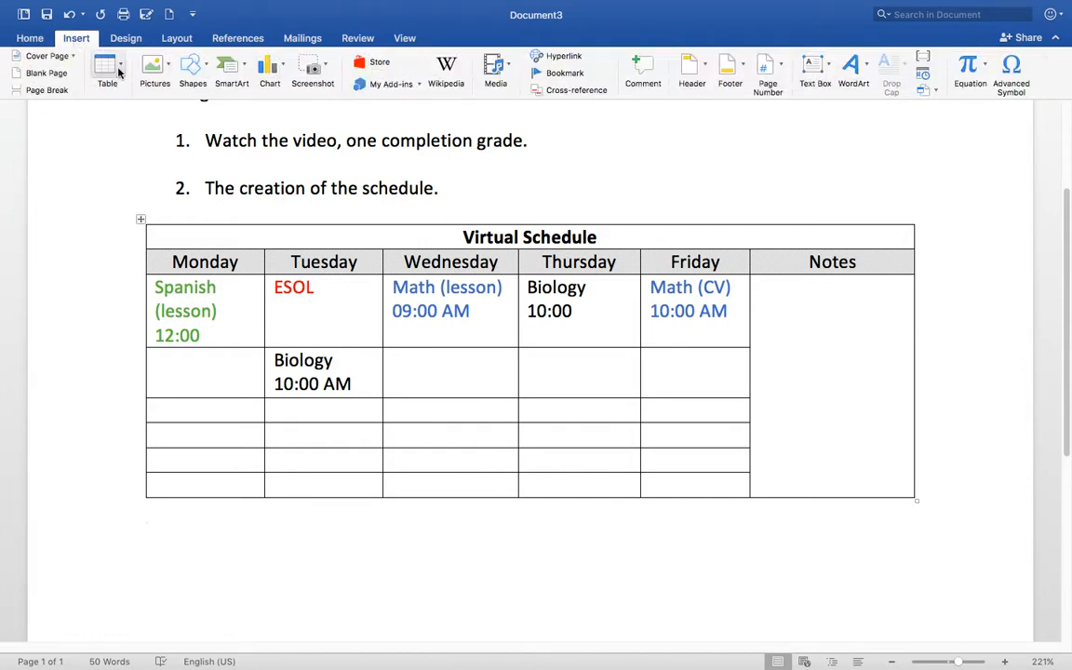
{"action": "left_click", "coordinate": [105, 63]}
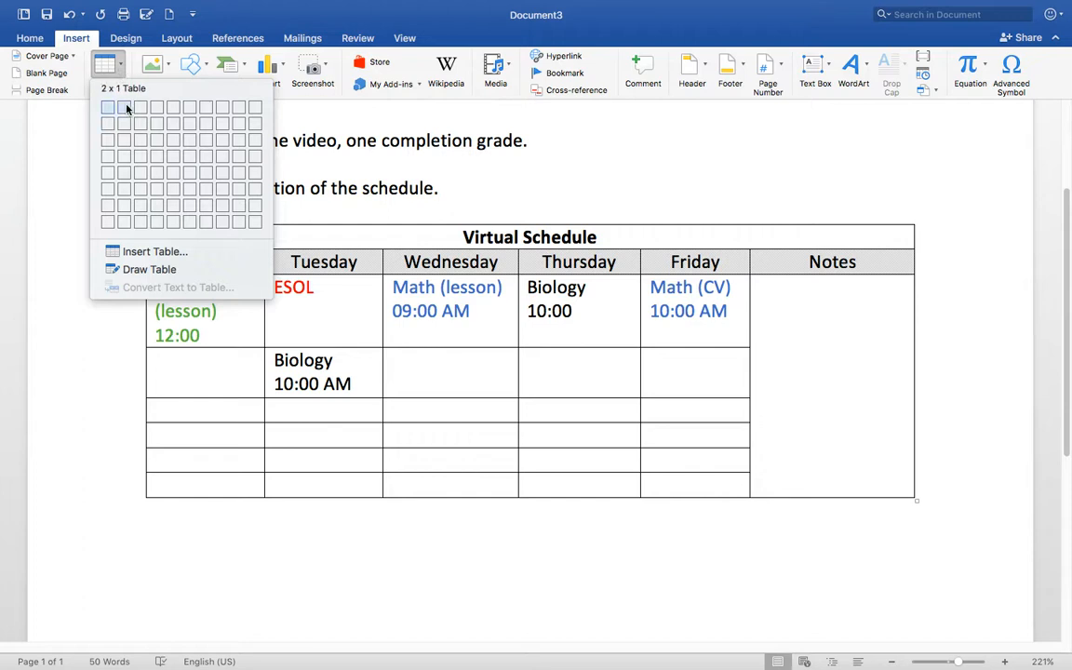
{"action": "left_click", "coordinate": [190, 110]}
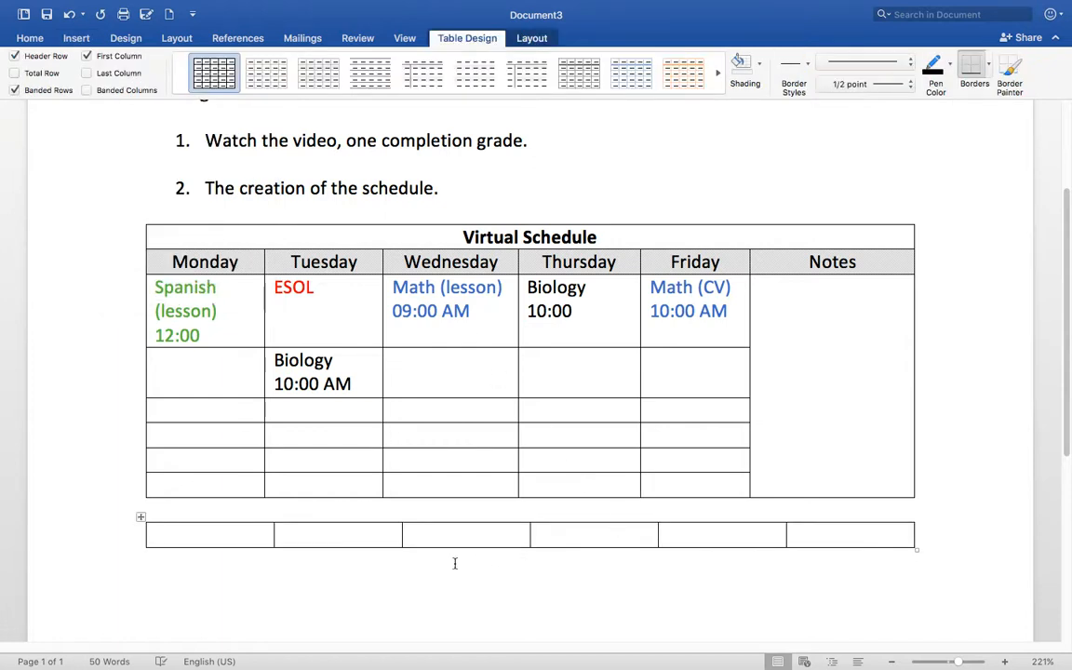
{"action": "left_click_drag", "start_coordinate": [259, 531], "coordinate": [801, 531]}
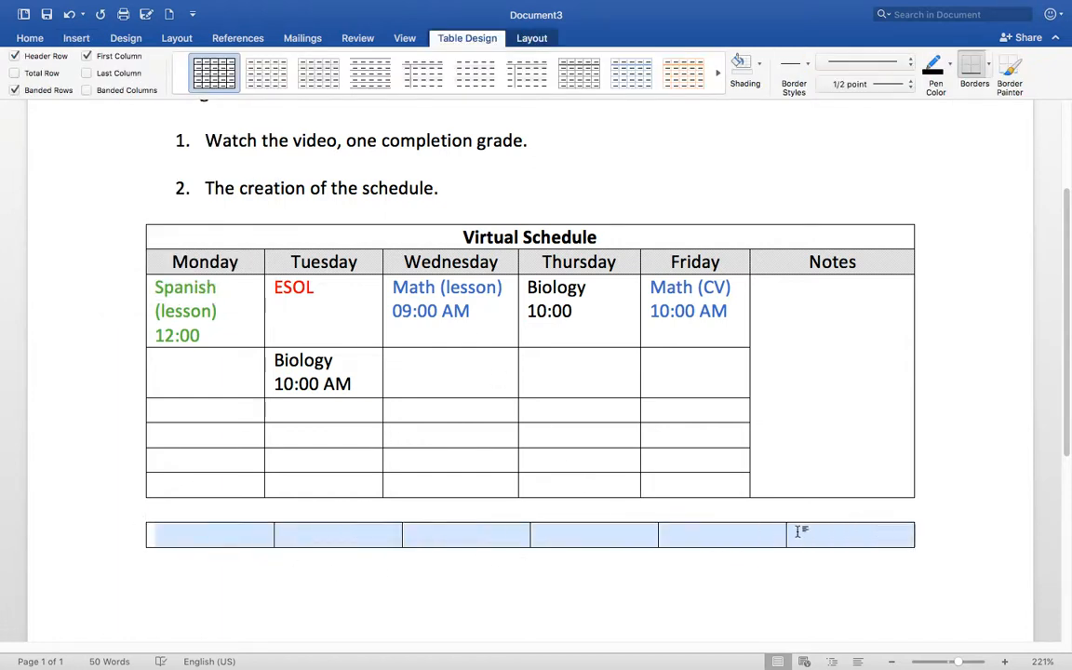
{"action": "right_click", "coordinate": [742, 545]}
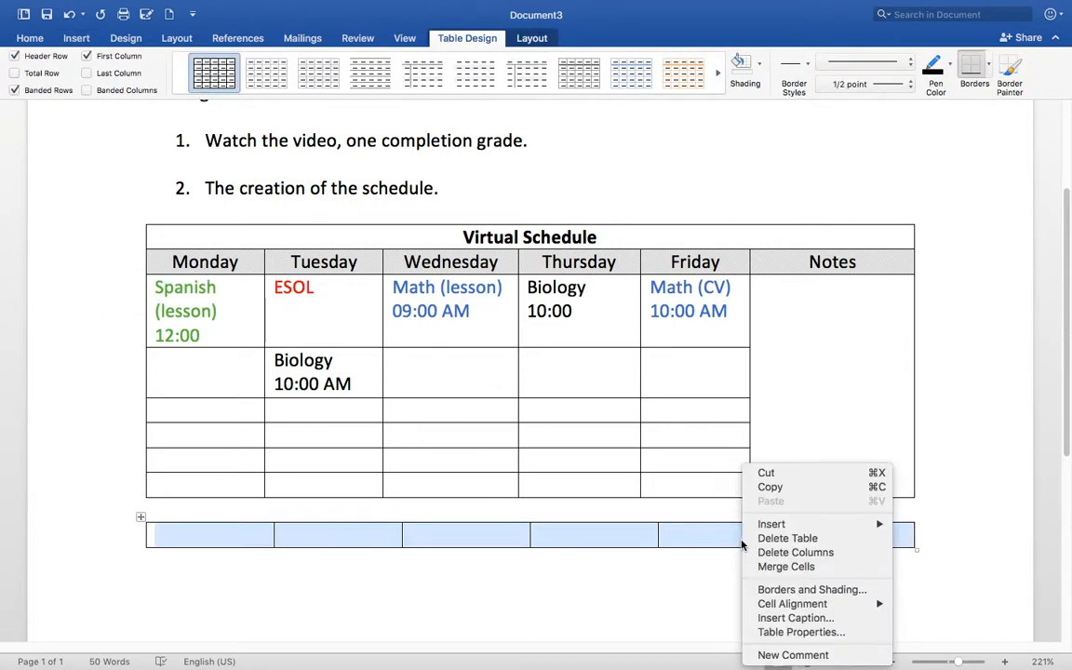
{"action": "left_click", "coordinate": [787, 567]}
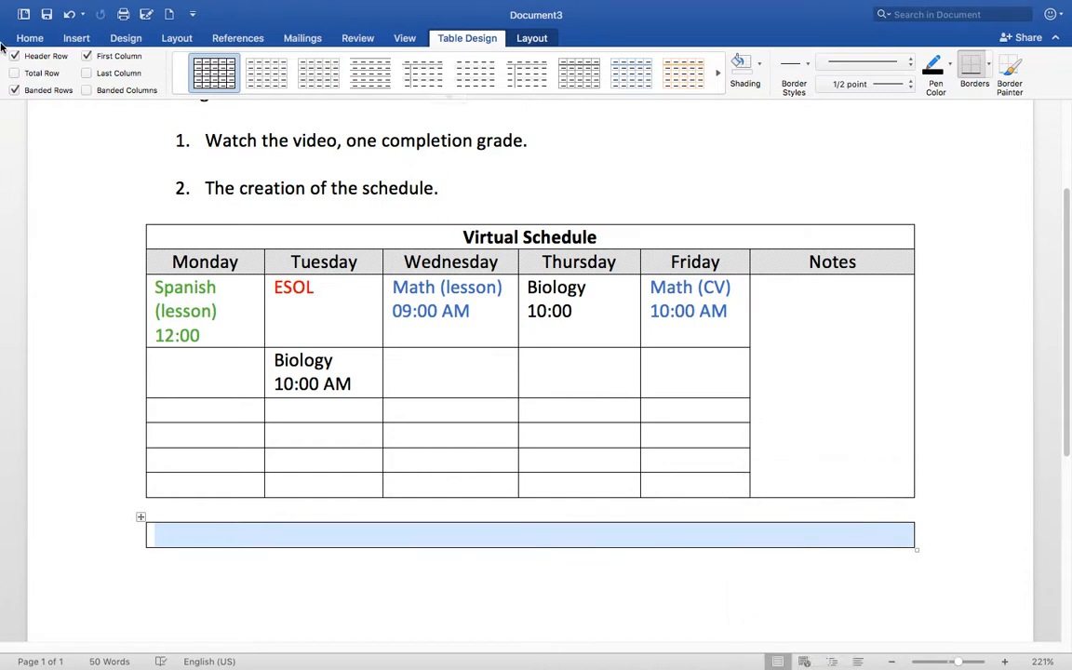
{"action": "left_click", "coordinate": [30, 38]}
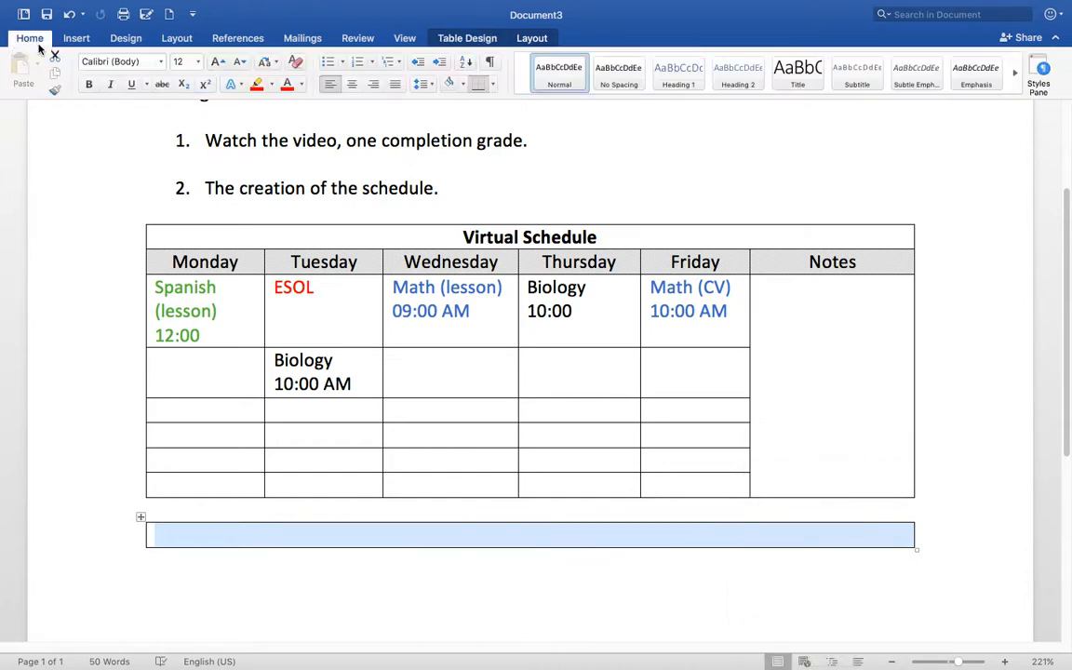
- Type a centred 'Office Hours' heading in the merged cell
{"action": "left_click", "coordinate": [352, 86]}
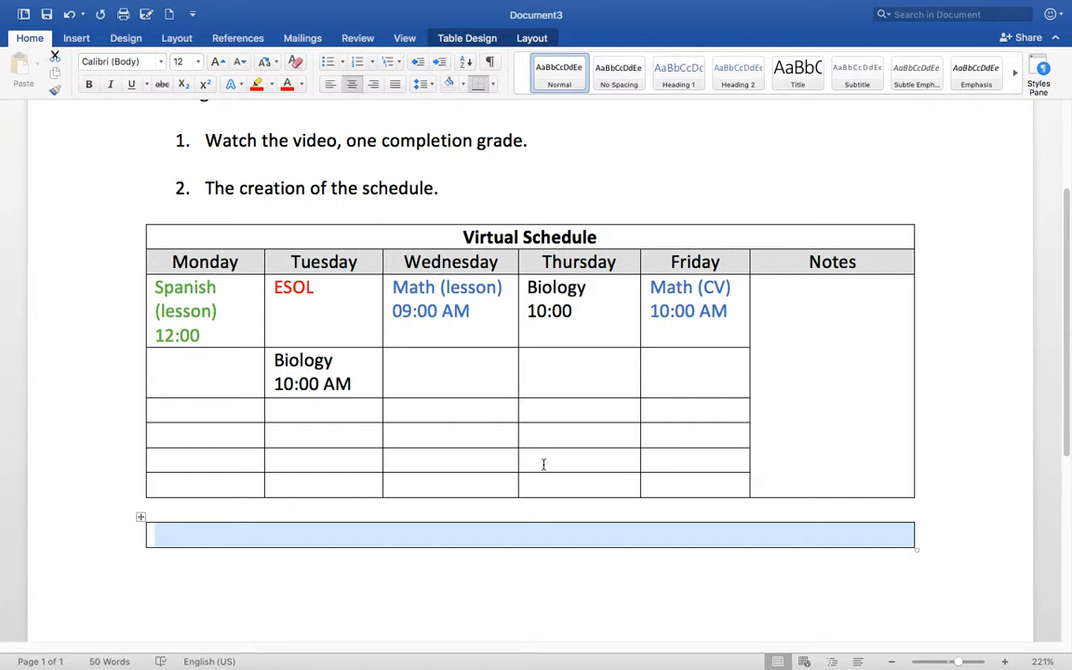
{"action": "left_click", "coordinate": [546, 532]}
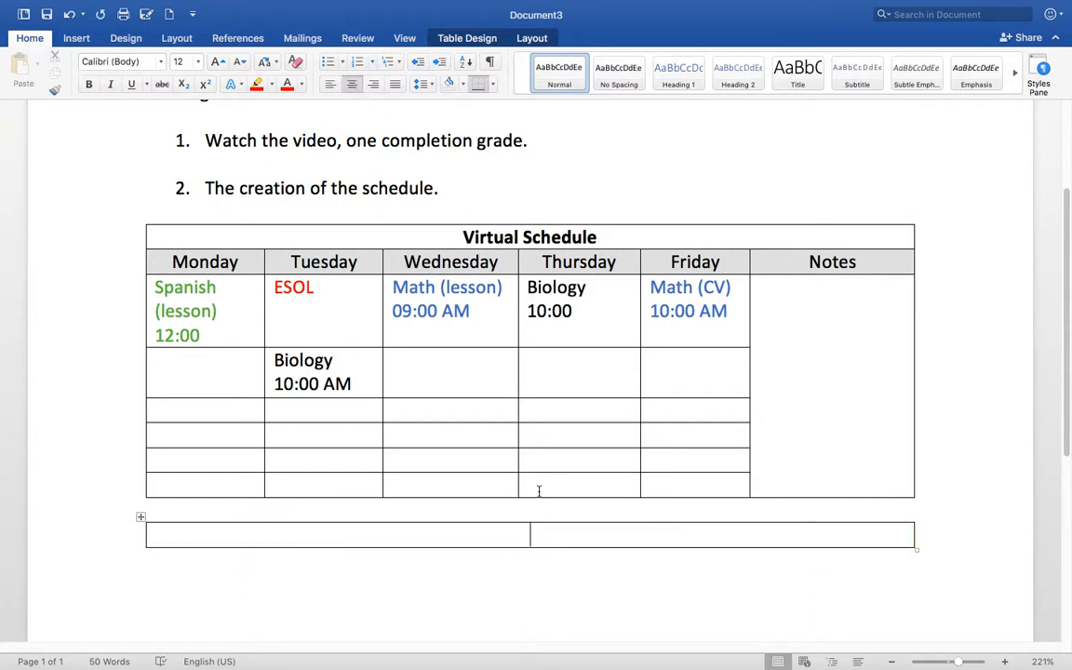
{"action": "type", "text": "Office Hours"}
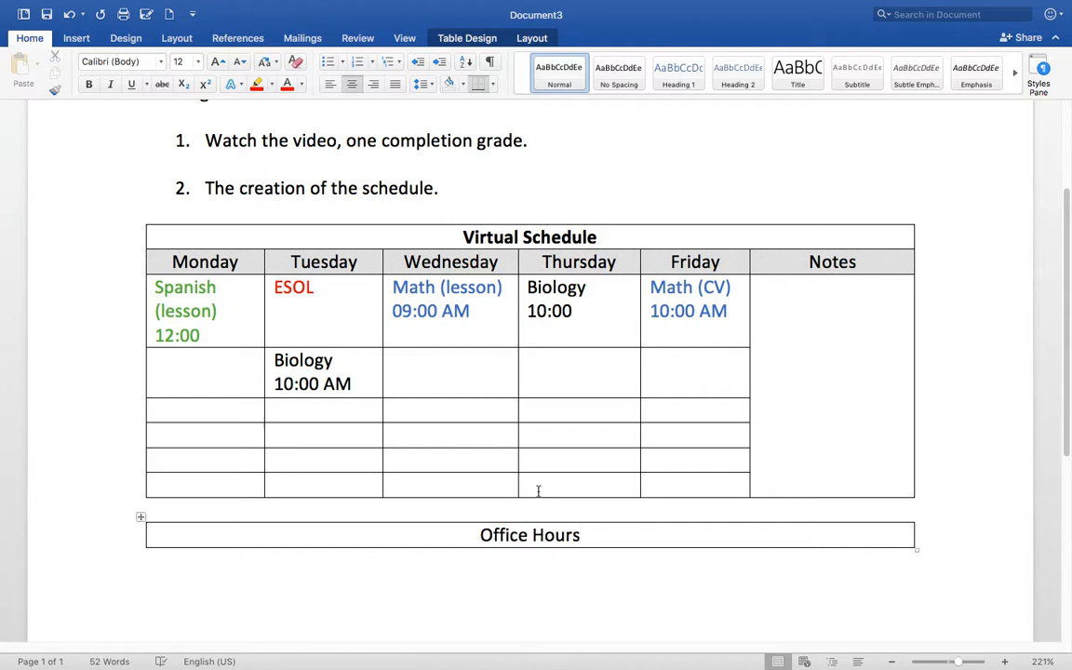
- Insert a new row below the Office Hours heading
{"action": "right_click", "coordinate": [619, 537]}
{"action": "mouse_move", "coordinate": [647, 537]}
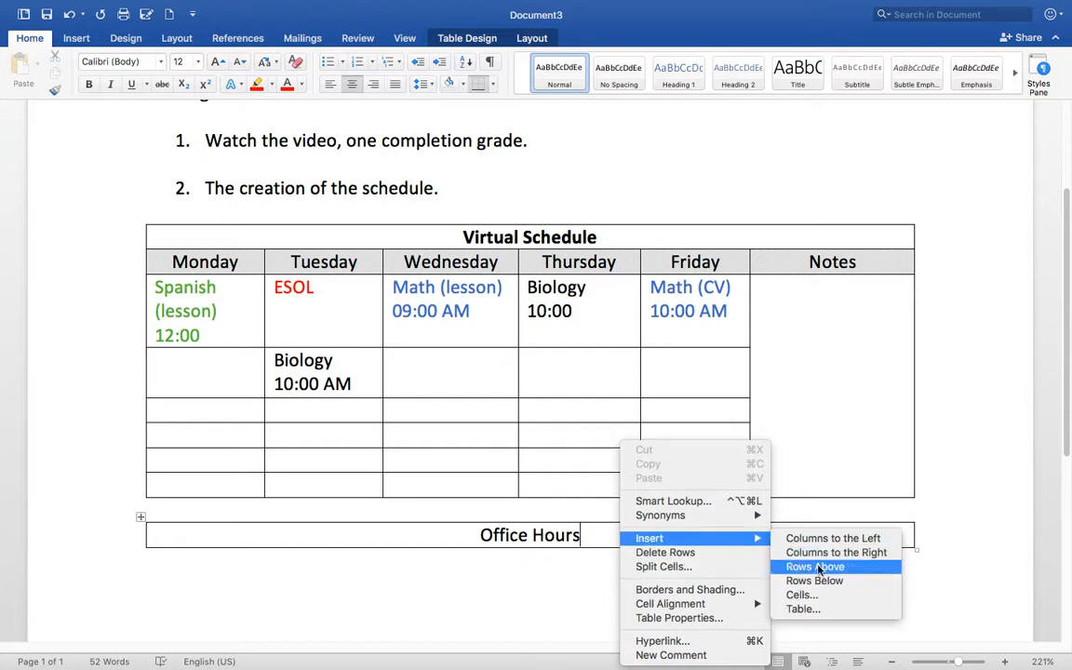
{"action": "left_click", "coordinate": [834, 582]}
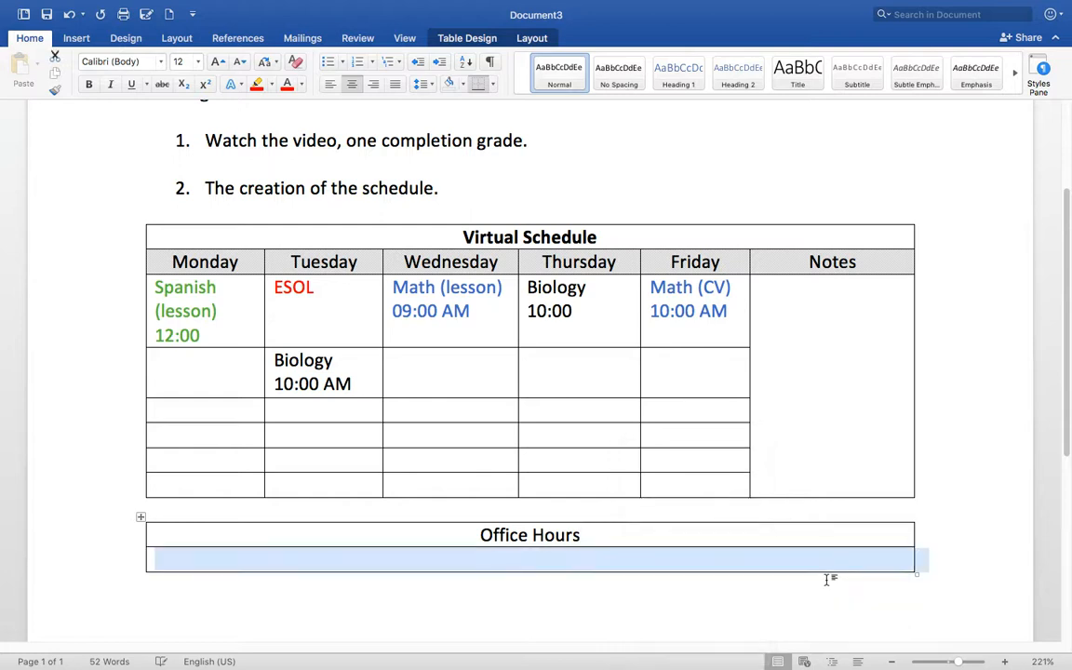
{"action": "left_click", "coordinate": [661, 564]}
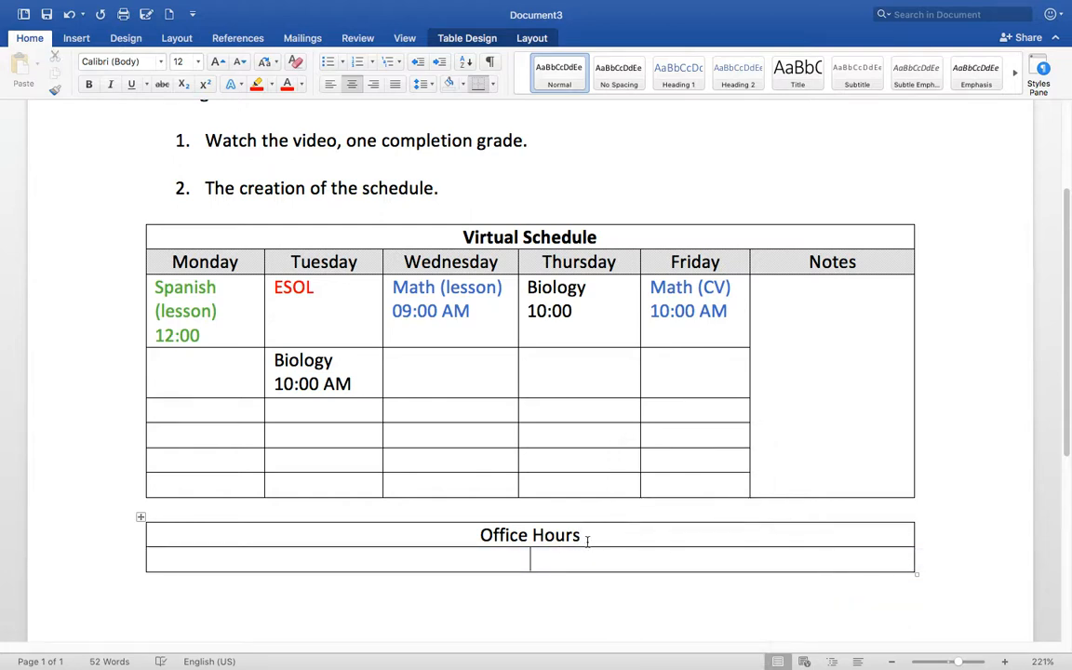
- Make the 'Office Hours' heading bold
{"action": "left_click_drag", "start_coordinate": [586, 535], "coordinate": [478, 535]}
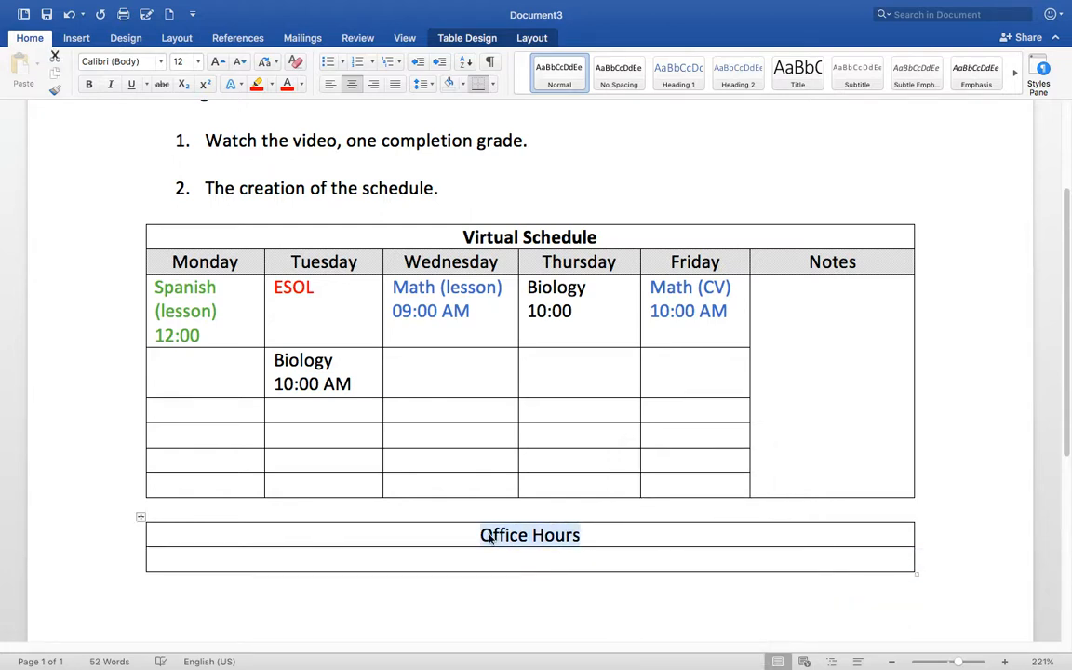
{"action": "left_click", "coordinate": [89, 84]}
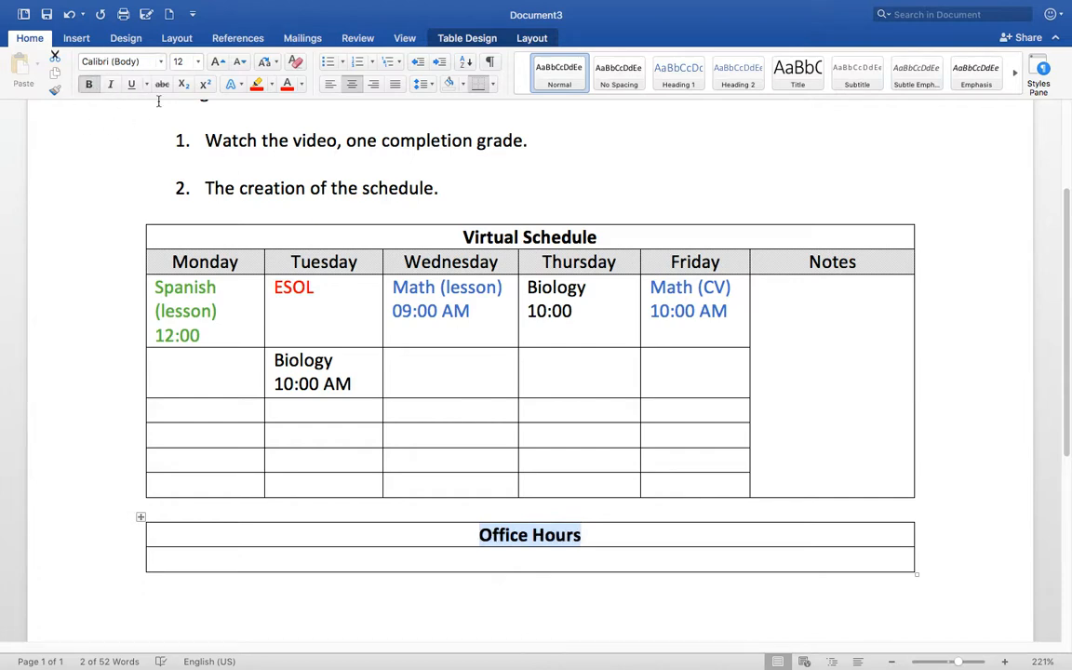
{"action": "left_click", "coordinate": [600, 554]}
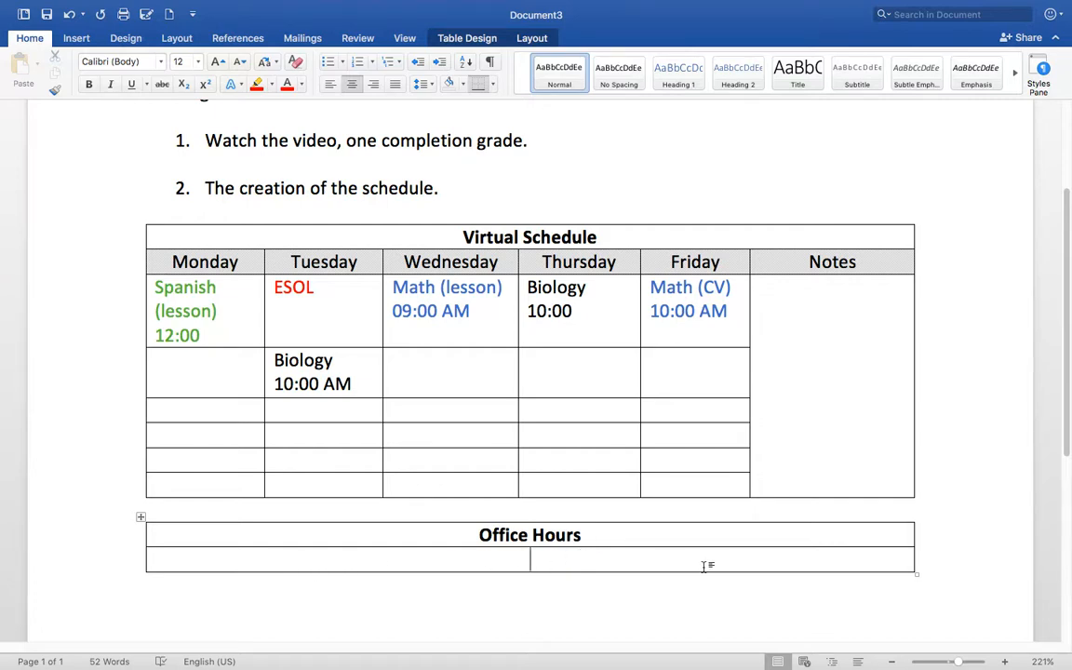
- Split the empty row under Office Hours into 2 columns and 1 row
{"action": "right_click", "coordinate": [583, 569]}
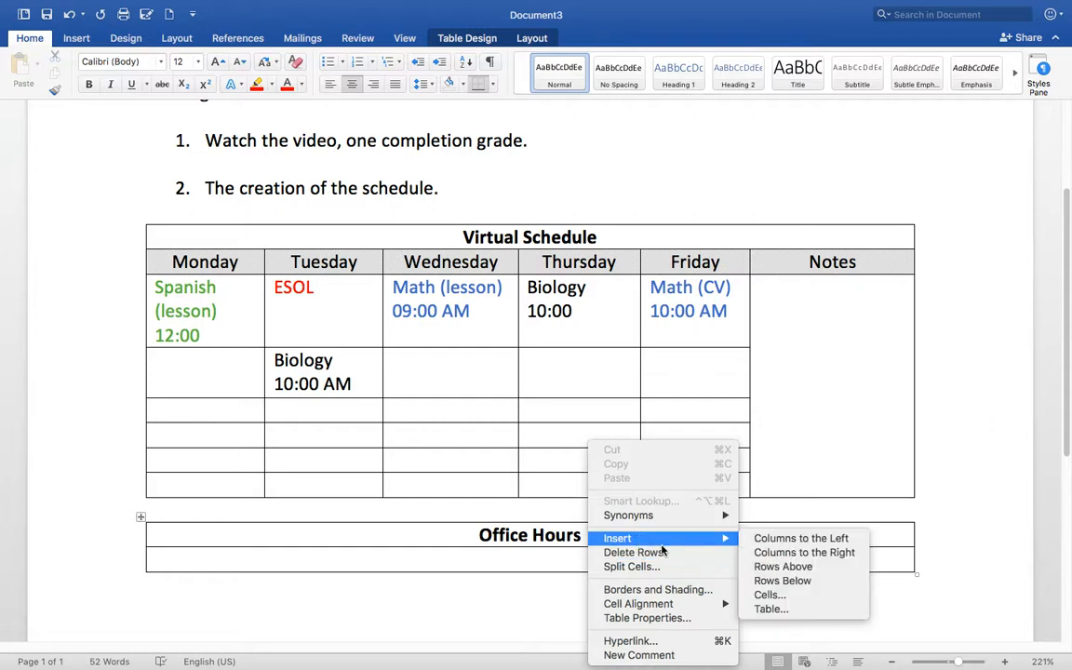
{"action": "mouse_move", "coordinate": [678, 547]}
{"action": "left_click", "coordinate": [522, 562]}
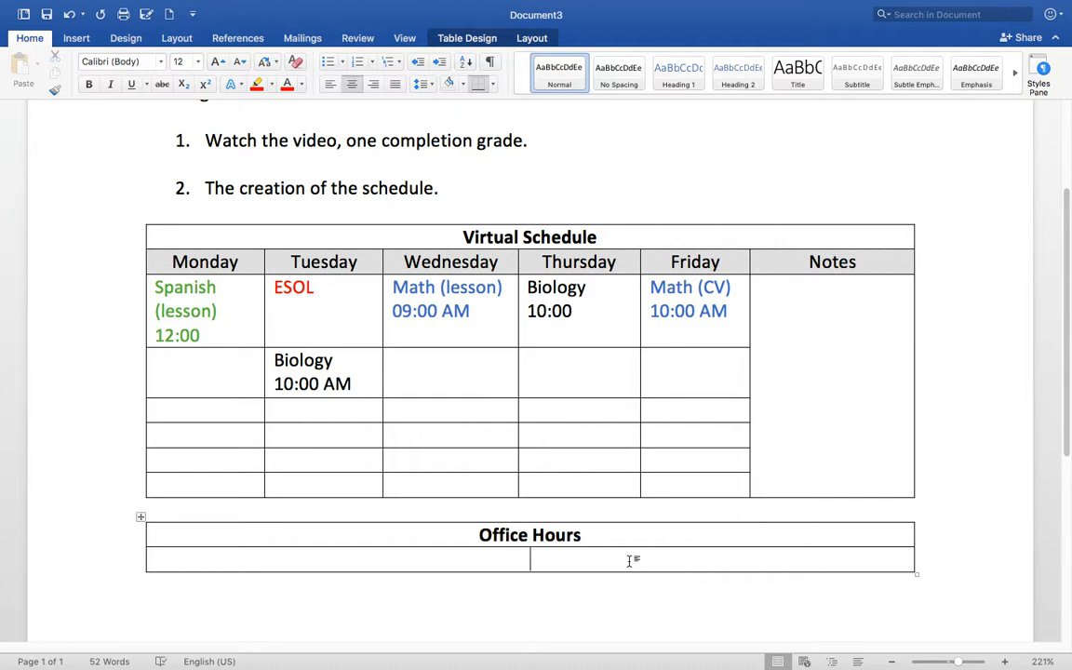
{"action": "right_click", "coordinate": [563, 562]}
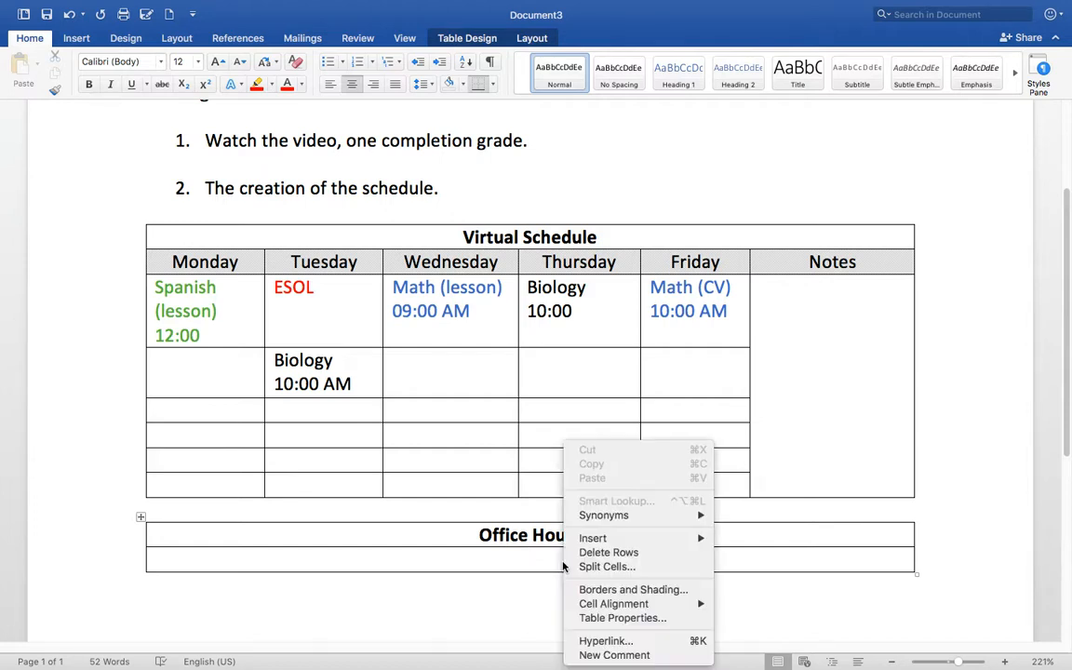
{"action": "mouse_move", "coordinate": [609, 547]}
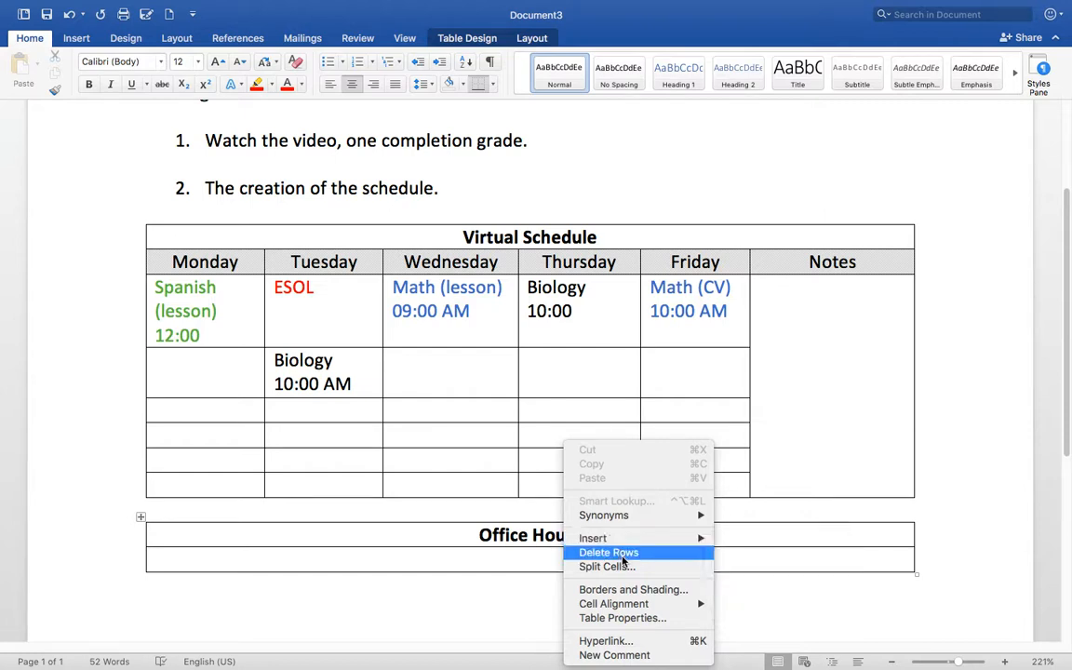
{"action": "left_click", "coordinate": [602, 566]}
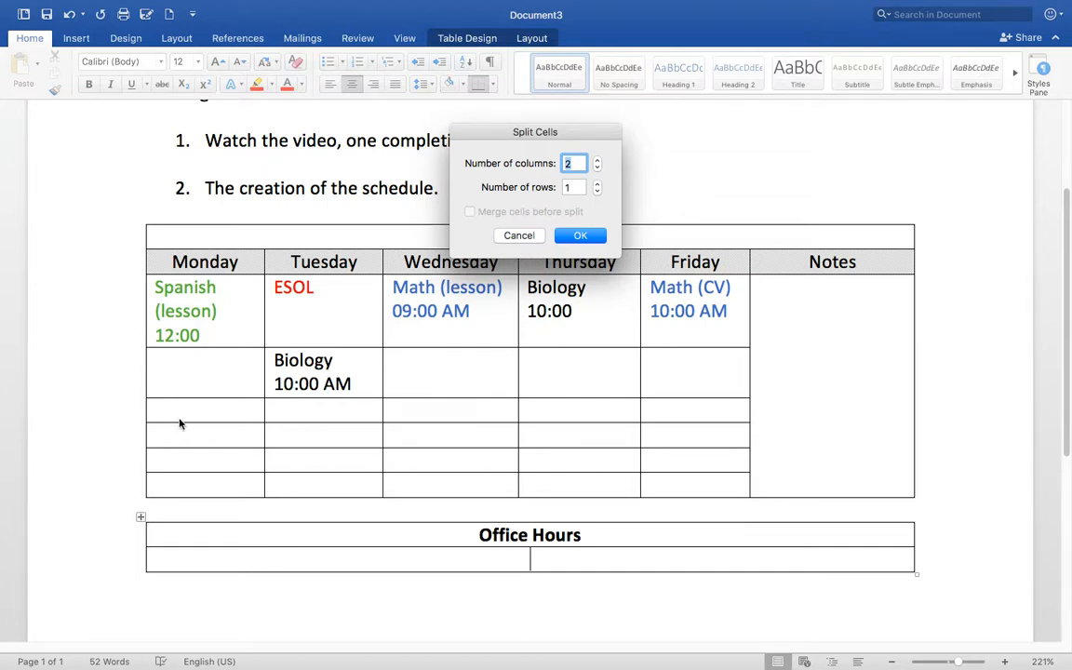
{"action": "left_click", "coordinate": [598, 237]}
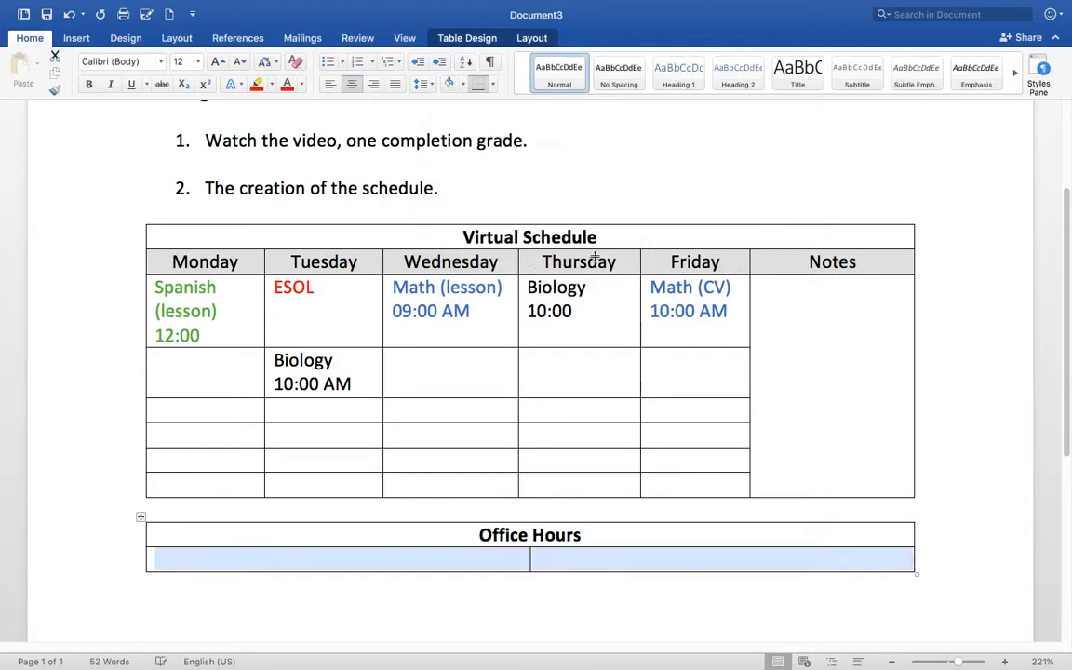
- Type Math in blue in the left cell and 'M - F 09:00 AM - 1:00 PM' beside it
{"action": "left_click", "coordinate": [696, 568]}
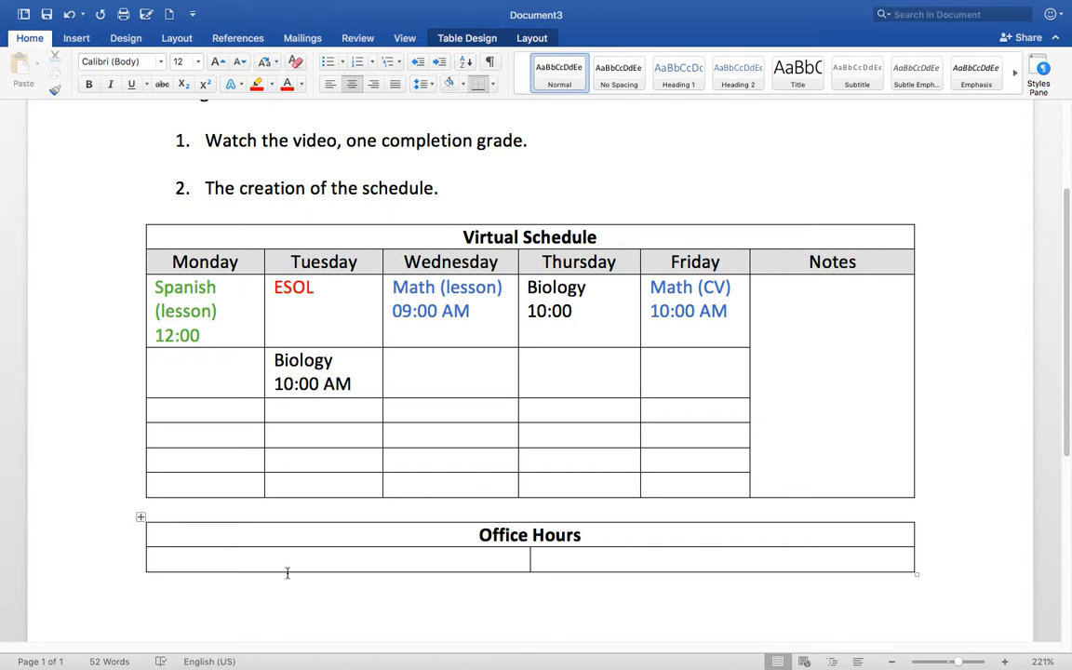
{"action": "type", "text": "Math"}
{"action": "left_click_drag", "start_coordinate": [357, 559], "coordinate": [319, 561]}
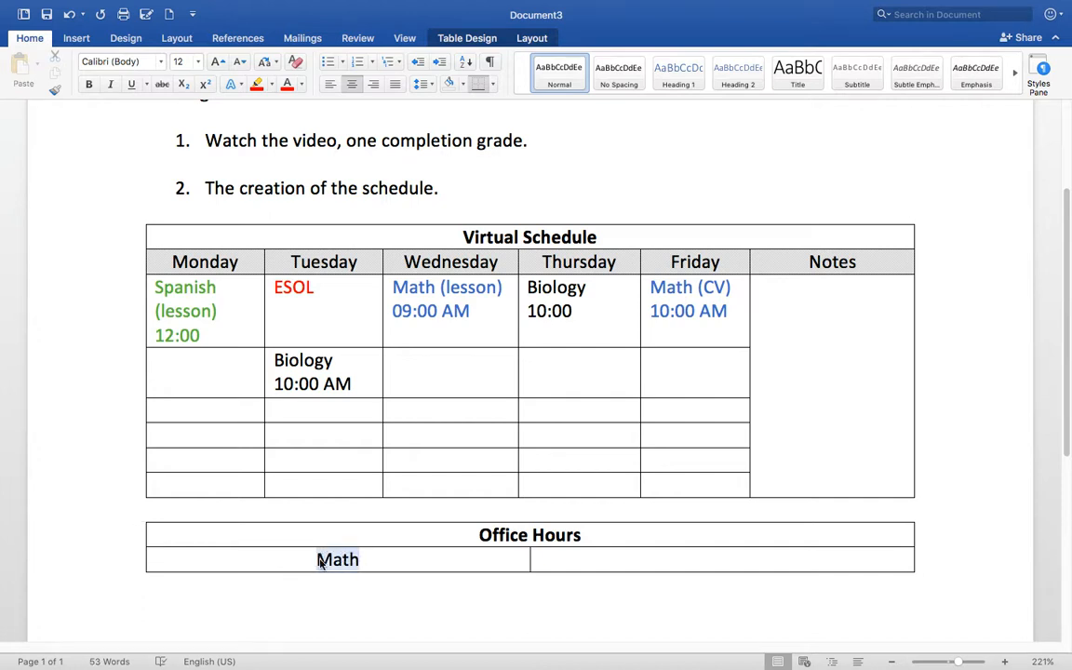
{"action": "left_click", "coordinate": [301, 84]}
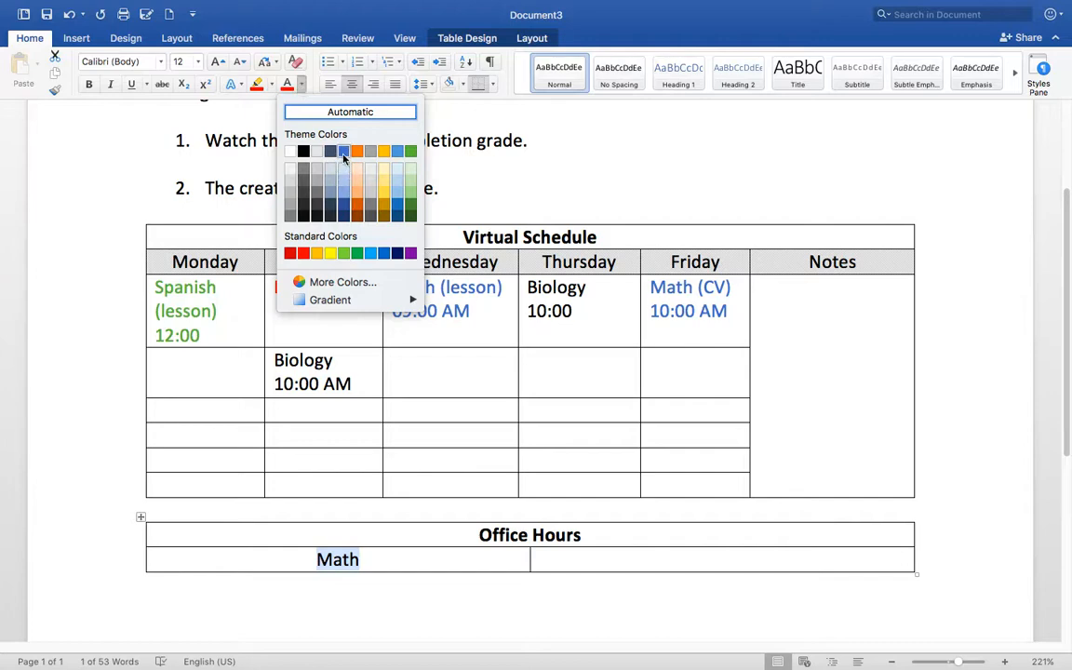
{"action": "left_click", "coordinate": [344, 154]}
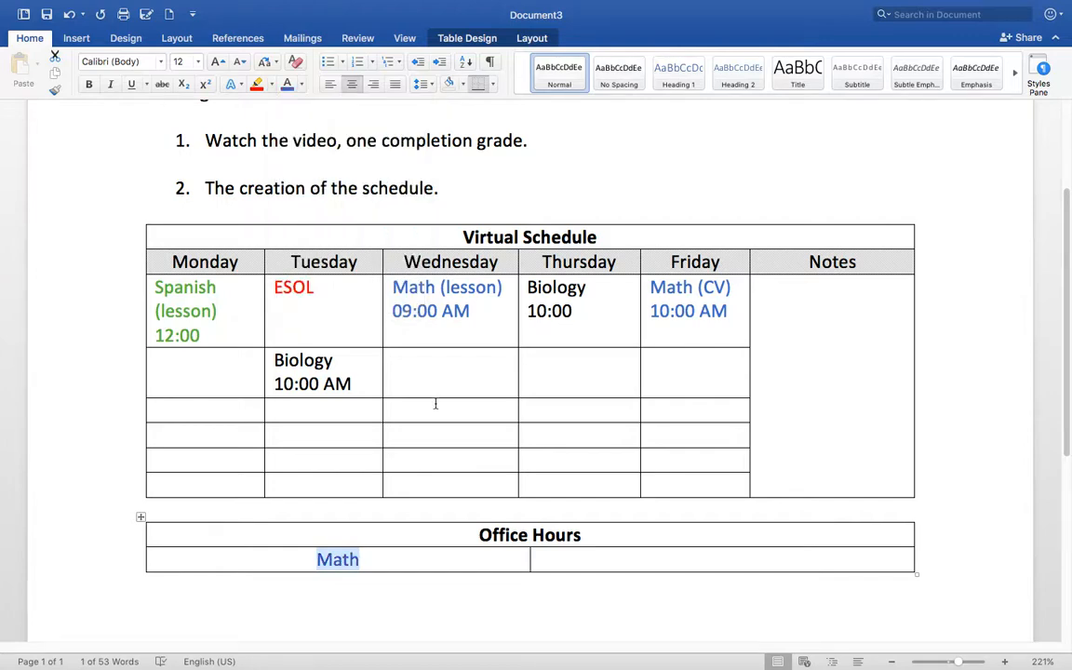
{"action": "left_click", "coordinate": [605, 563]}
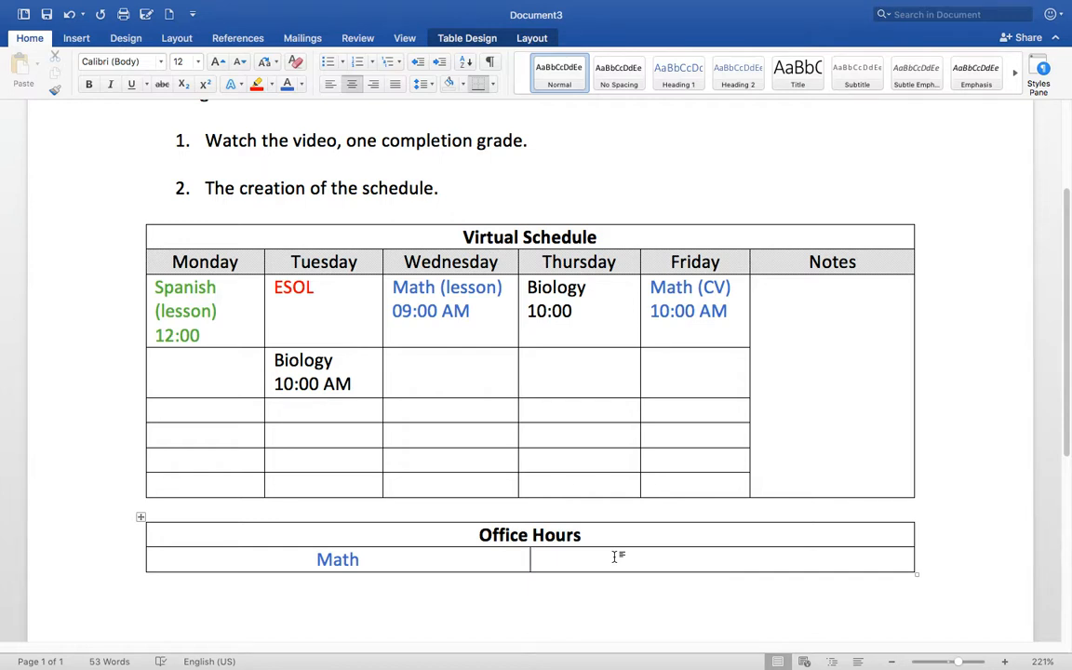
{"action": "type", "text": "M"}
{"action": "type", "text": " - F"}
{"action": "type", "text": " 09:00"}
{"action": "type", "text": " AM -"}
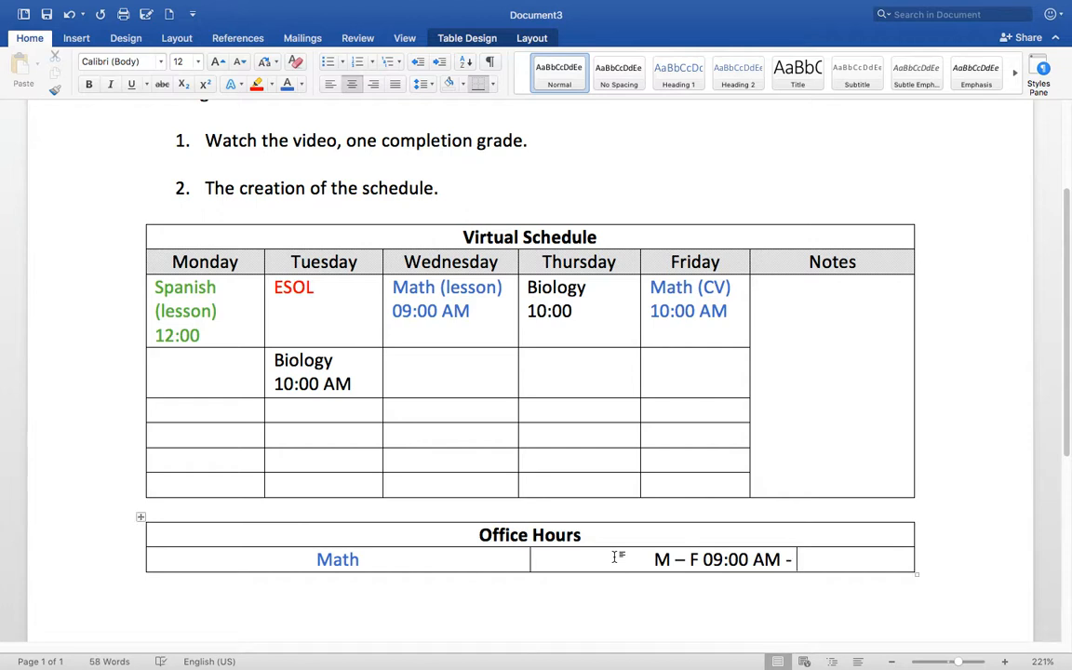
{"action": "type", "text": " 1:00"}
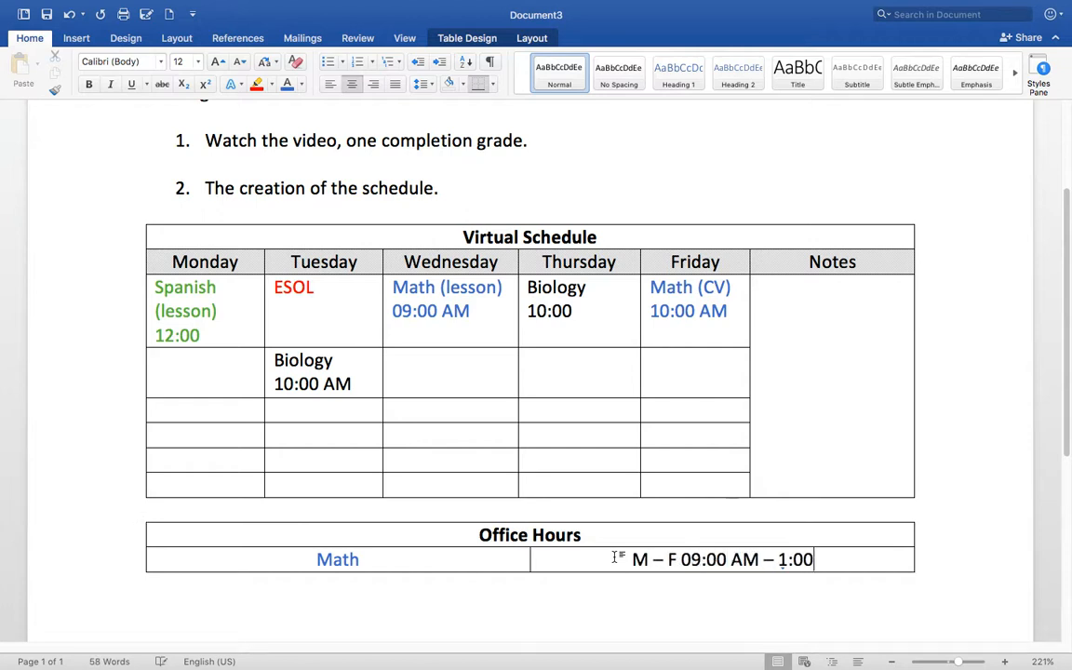
{"action": "type", "text": " PM"}
- Change the end time to 01:00 PM so the cell reads 'M – F 09:00 AM – 01:00 PM'
{"action": "key", "text": "Left"}
{"action": "key", "text": "Left"}
{"action": "key", "text": "Left"}
{"action": "key", "text": "Left"}
{"action": "key", "text": "Left"}
{"action": "key", "text": "Left"}
{"action": "key", "text": "Left"}
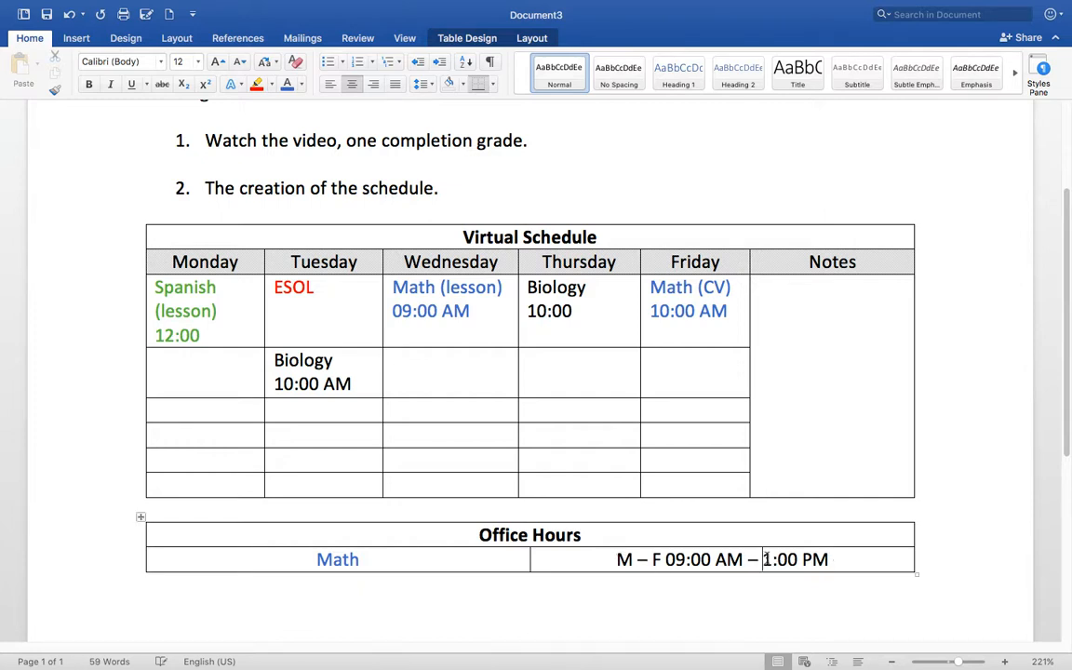
{"action": "type", "text": "0"}
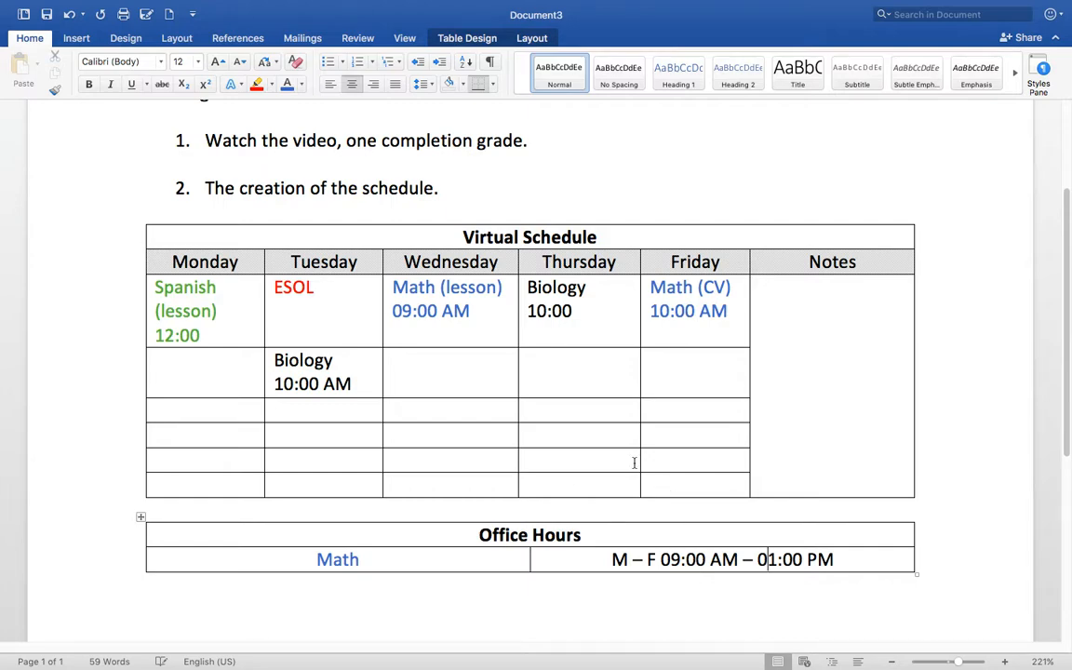
- Switch from the full-screen Word space to the macOS desktop with Ctrl+Left
{"action": "key", "text": "ctrl+Left"}
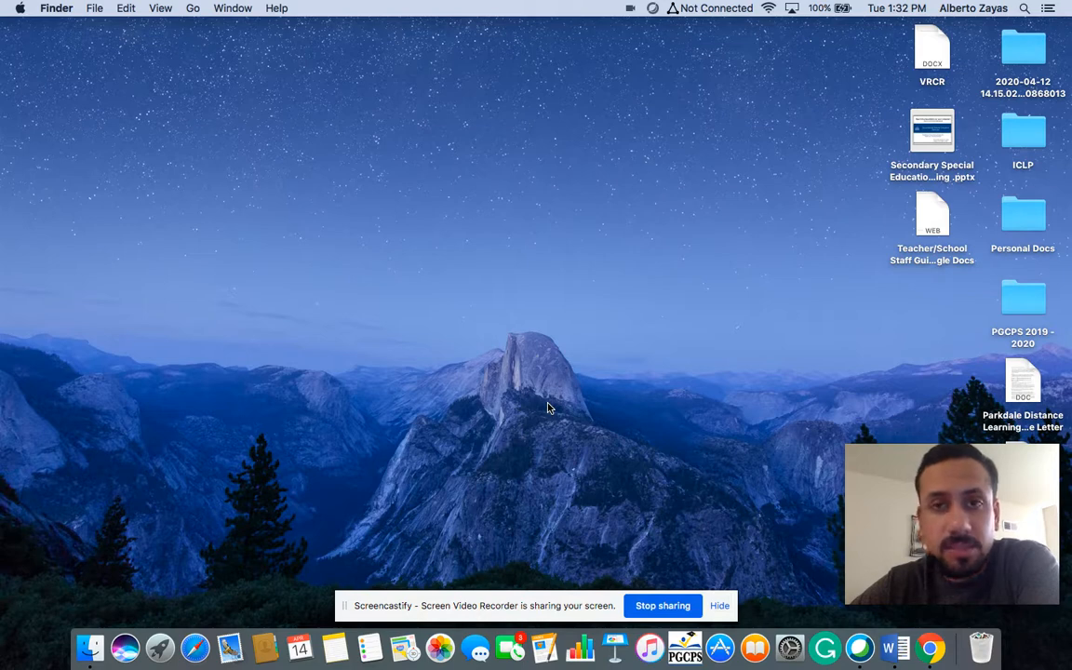
- Open Safari briefly, then return to the Word lesson plan from the Dock
{"action": "left_click", "coordinate": [200, 644]}
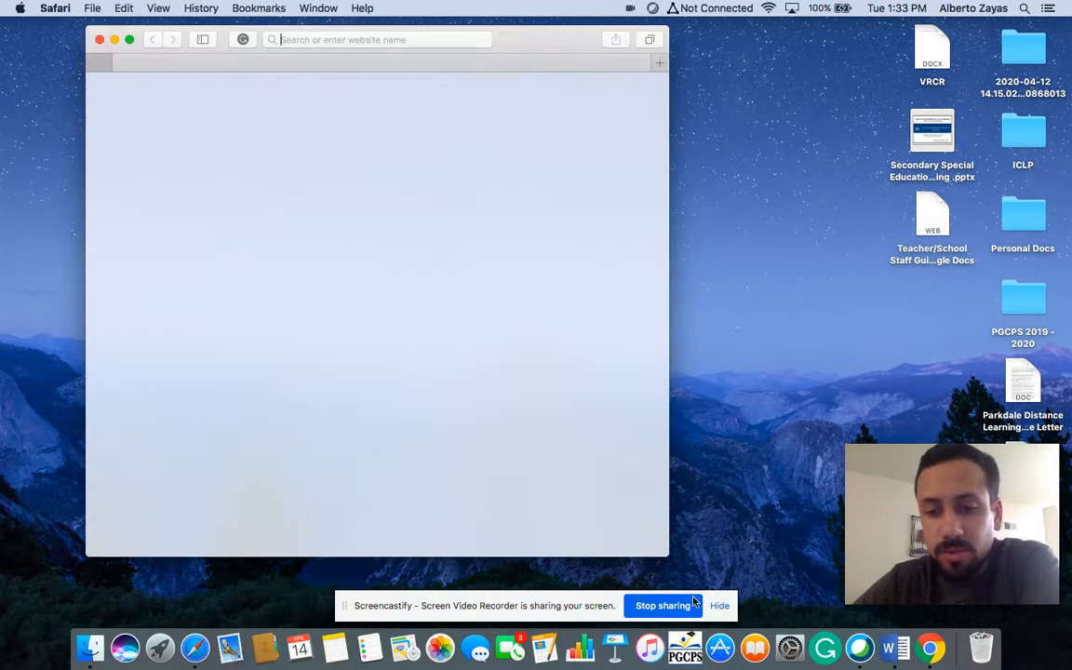
{"action": "left_click", "coordinate": [887, 638]}
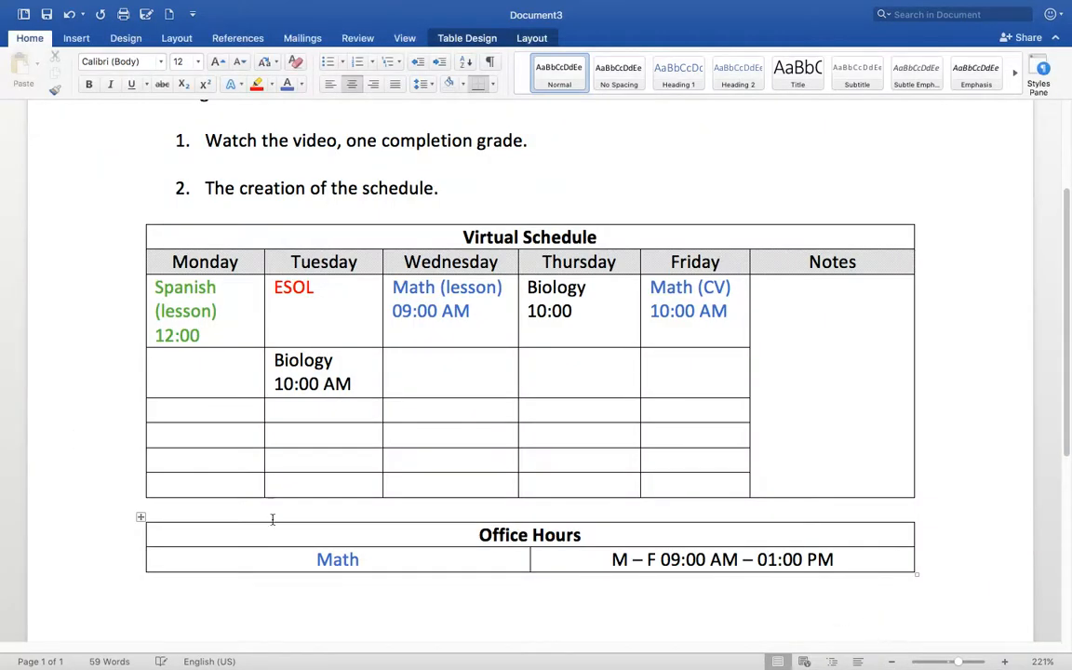
- Type the teacher's e-mail address below the Office Hours table, making its first letter lowercase
{"action": "left_click", "coordinate": [313, 591]}
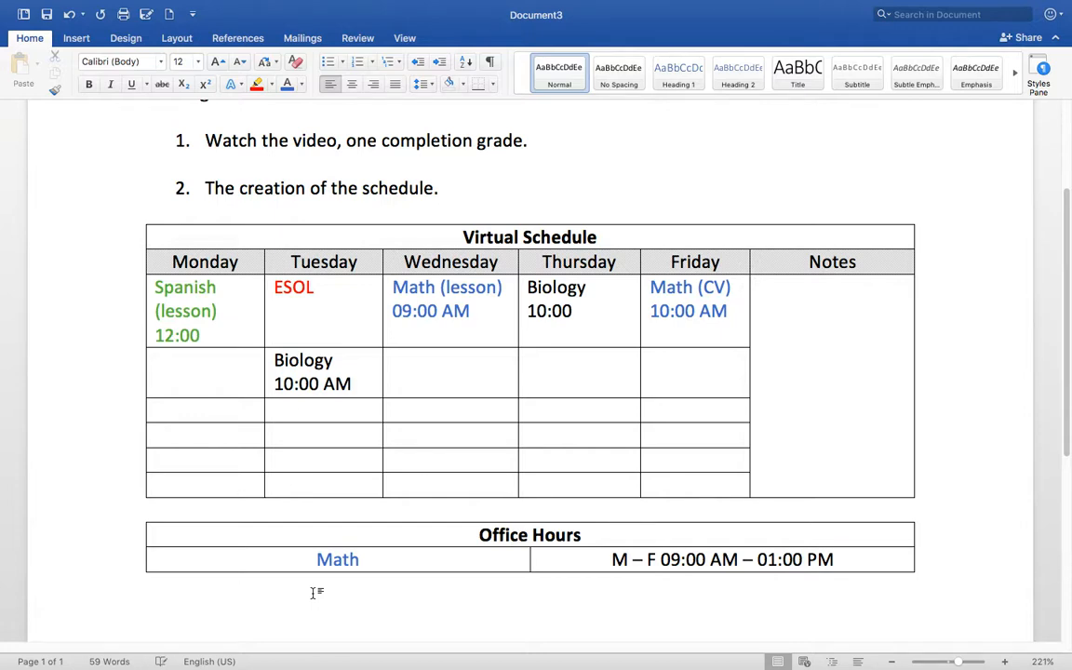
{"action": "key", "text": "Return"}
{"action": "key", "text": "Return"}
{"action": "key", "text": "Return"}
{"action": "key", "text": "Return"}
{"action": "key", "text": "Return"}
{"action": "key", "text": "Return"}
{"action": "key", "text": "Up"}
{"action": "key", "text": "Up"}
{"action": "key", "text": "Up"}
{"action": "key", "text": "Up"}
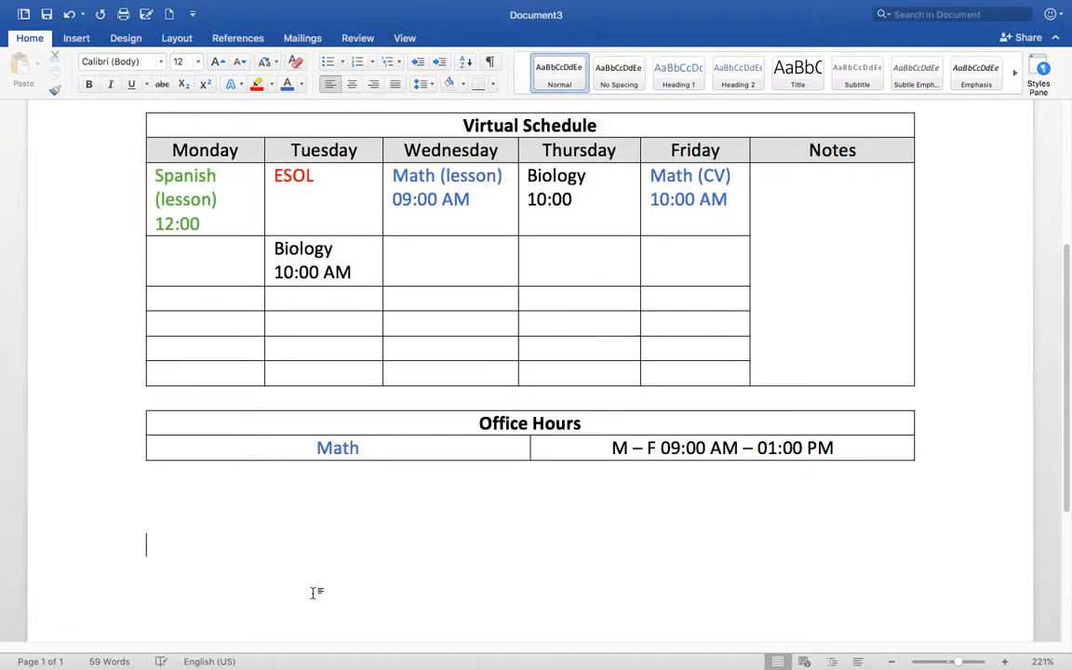
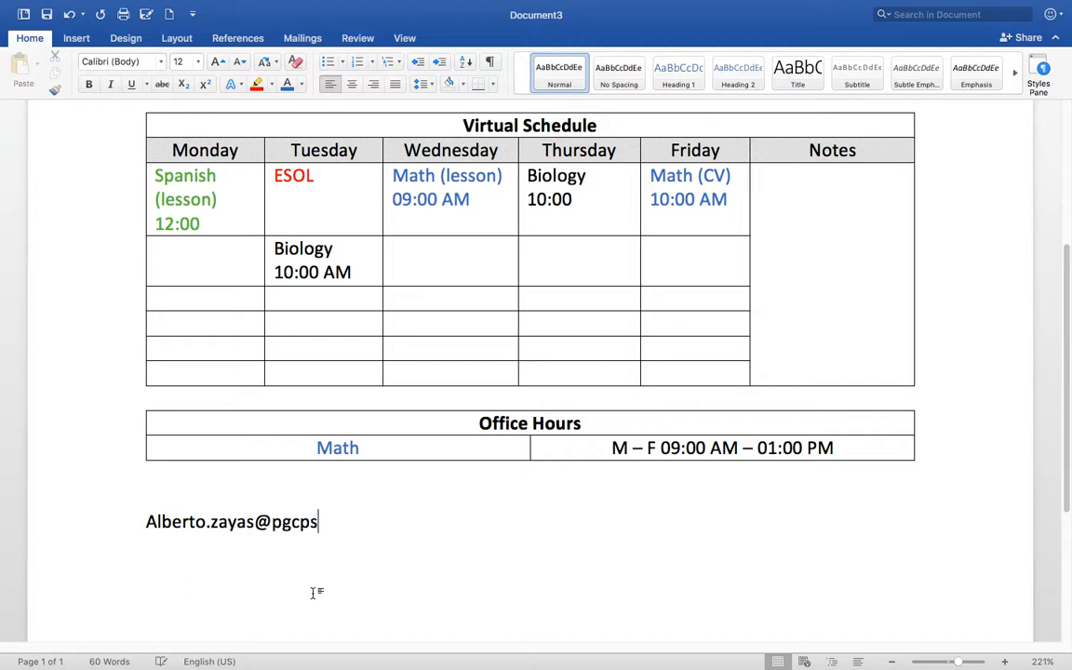
{"action": "left_click", "coordinate": [156, 521]}
{"action": "key", "text": "BackSpace"}
{"action": "type", "text": "a"}
{"action": "left_click", "coordinate": [389, 524]}
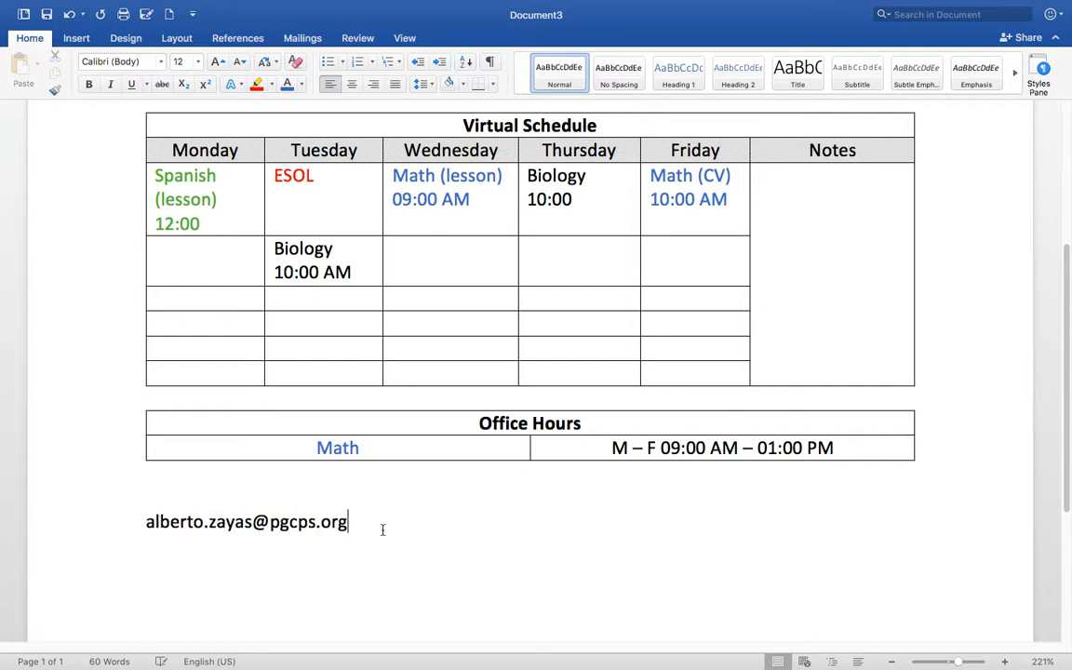
- Turn the address into a hyperlink and type '3 days.' on the next line
{"action": "scroll", "coordinate": [493, 529], "scroll_direction": "up", "scroll_amount": 4}
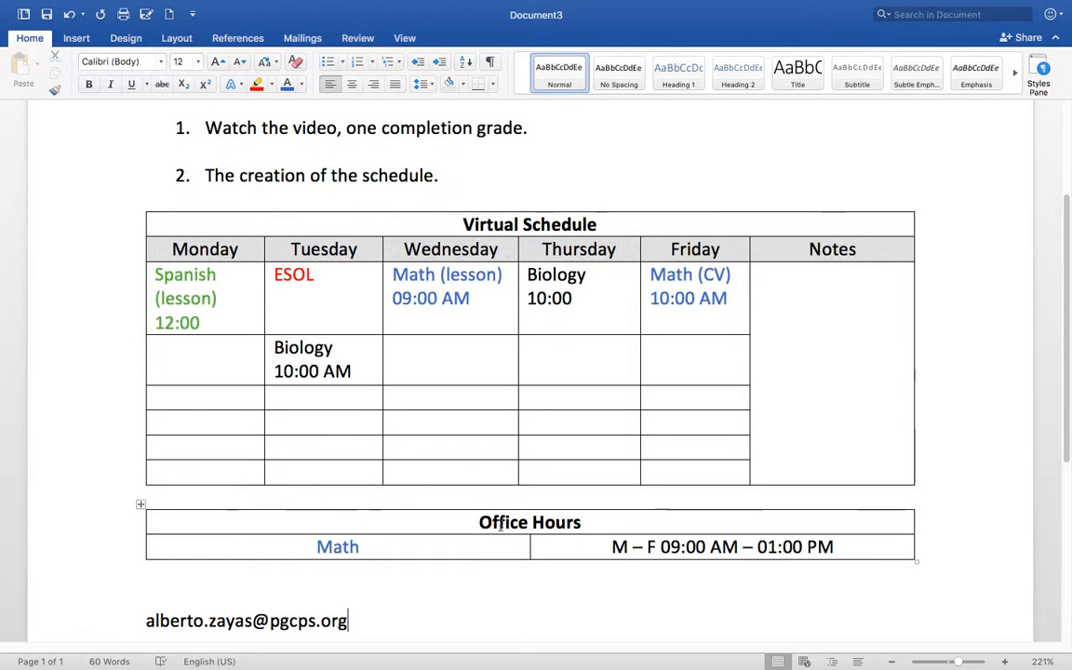
{"action": "scroll", "coordinate": [478, 550], "scroll_direction": "down", "scroll_amount": 1}
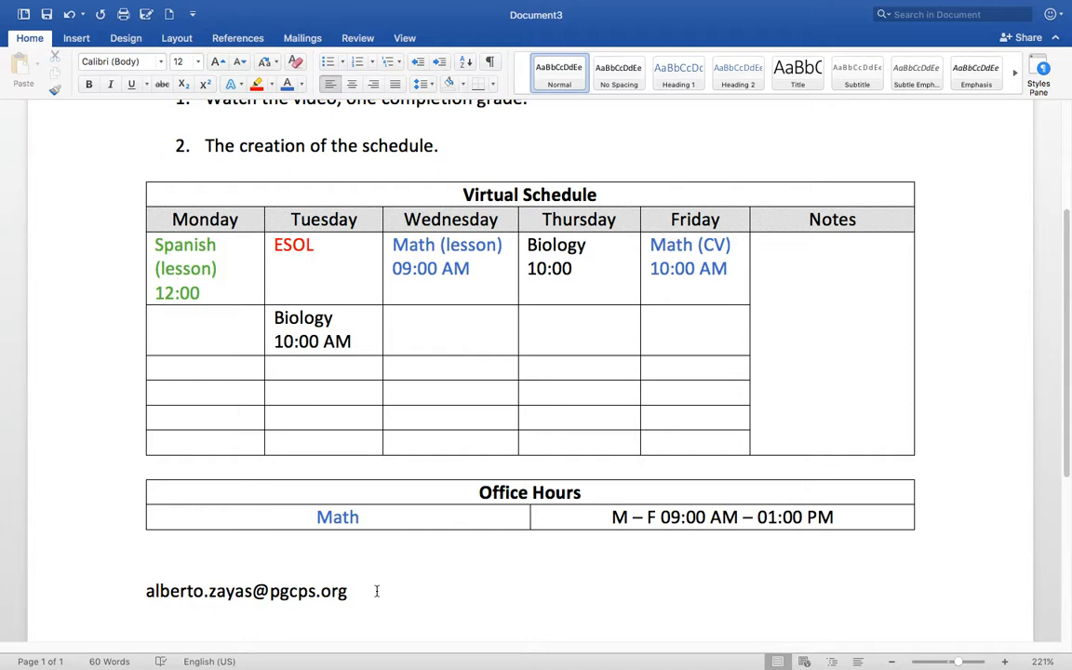
{"action": "key", "text": "Return"}
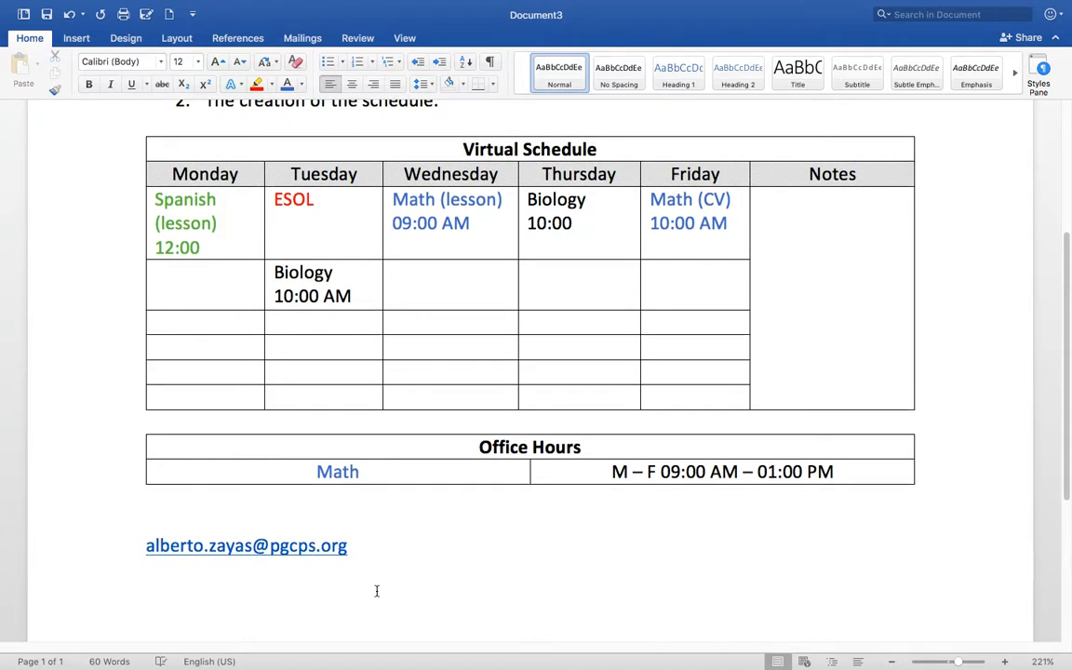
{"action": "type", "text": "3 days."}
- Review the '3 days.' note under the e-mail link, then leave Word and launch Calendar
{"action": "scroll", "coordinate": [366, 568], "scroll_direction": "up", "scroll_amount": 5}
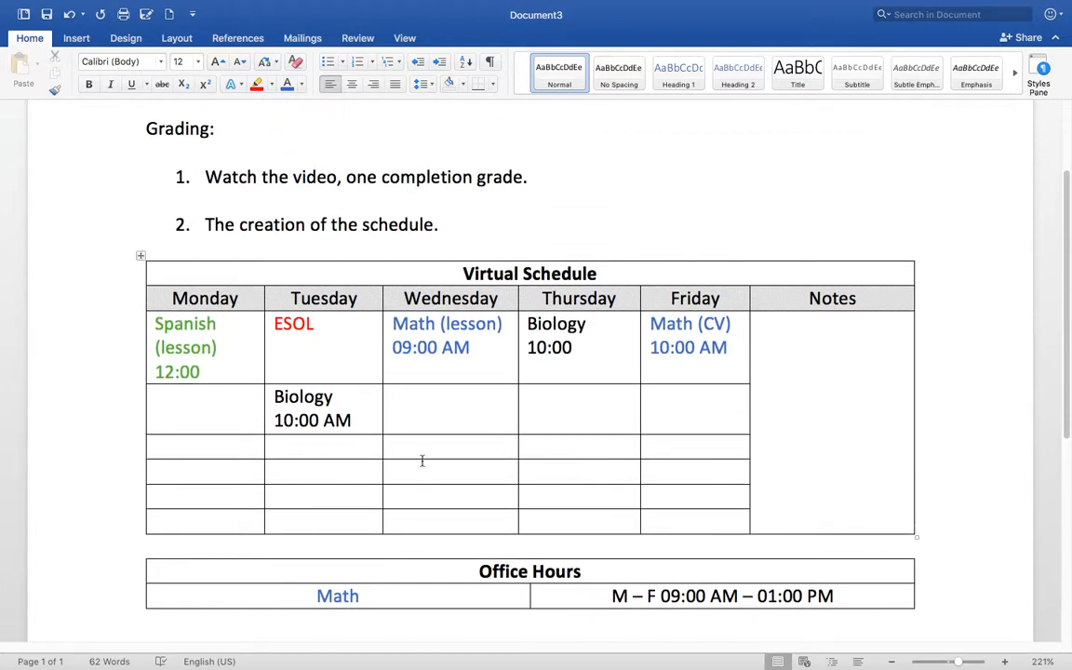
{"action": "scroll", "coordinate": [430, 416], "scroll_direction": "down", "scroll_amount": 2}
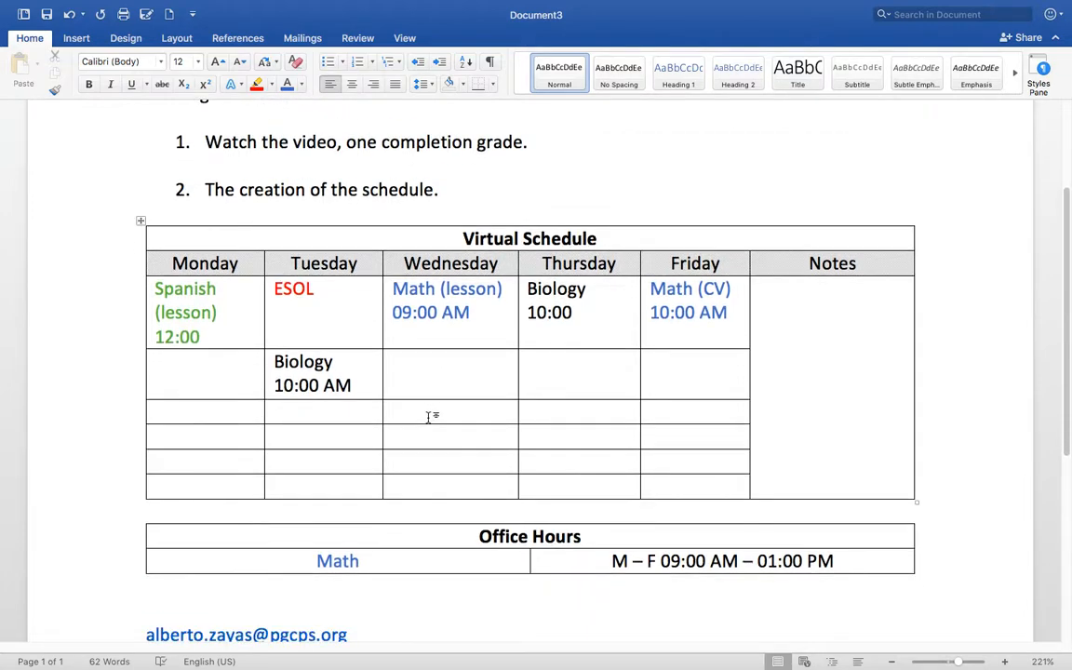
{"action": "scroll", "coordinate": [431, 416], "scroll_direction": "down", "scroll_amount": 2}
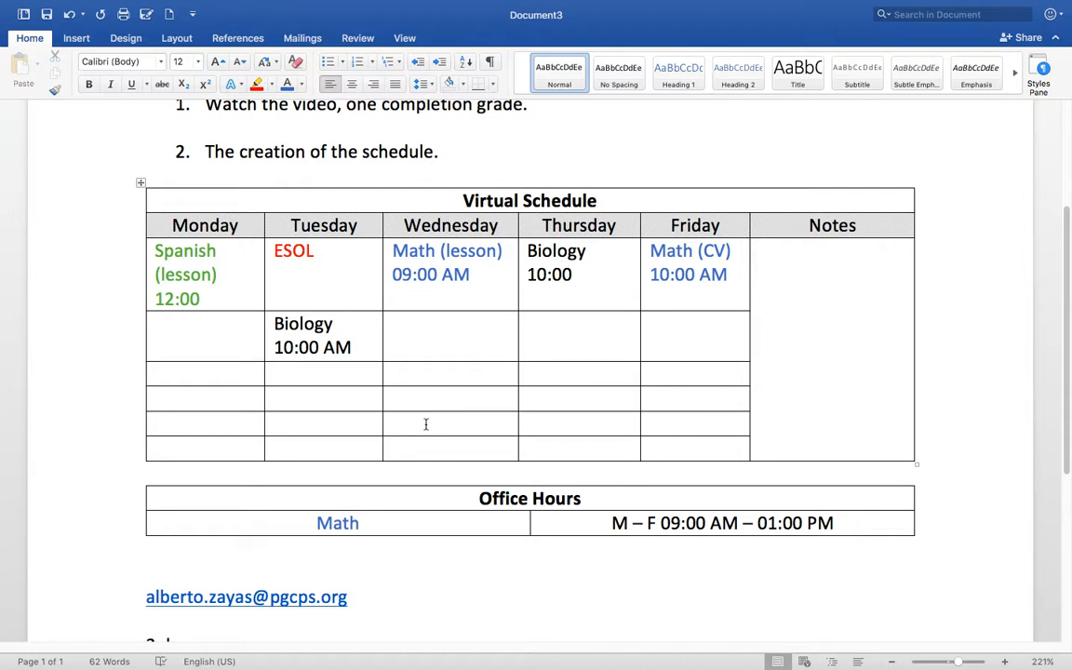
{"action": "scroll", "coordinate": [432, 461], "scroll_direction": "up", "scroll_amount": 6}
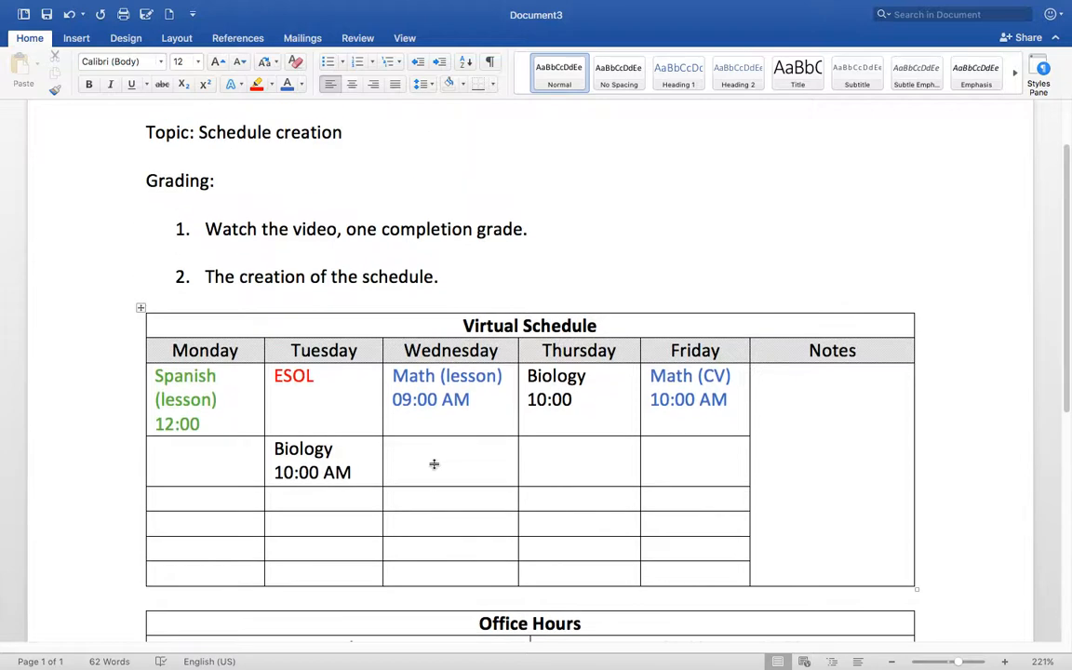
{"action": "scroll", "coordinate": [433, 464], "scroll_direction": "down", "scroll_amount": 7}
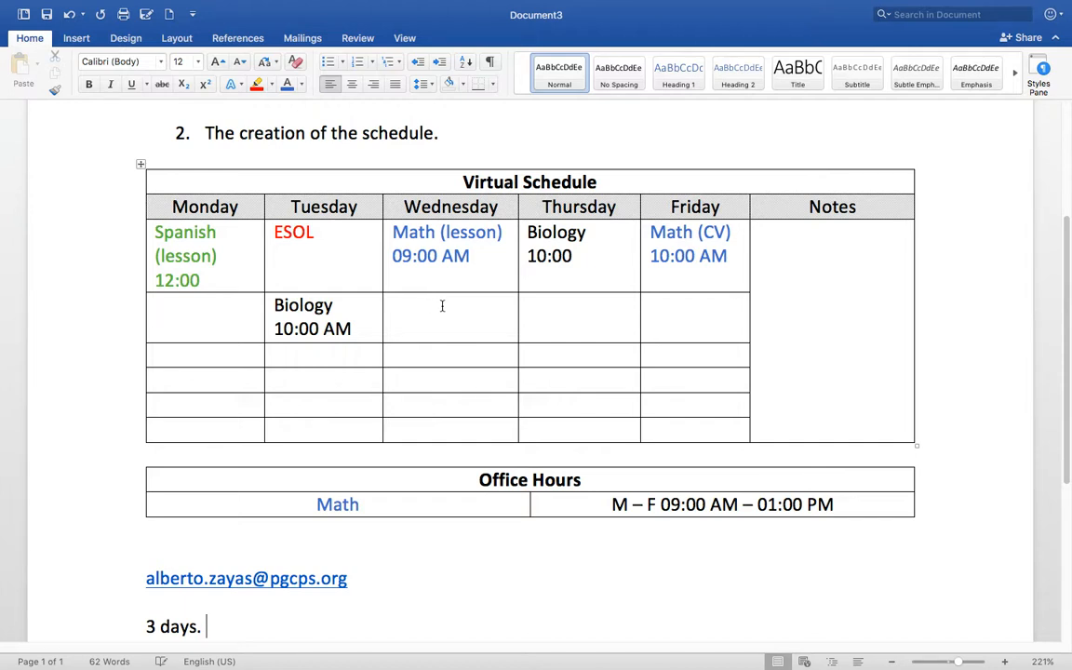
{"action": "scroll", "coordinate": [444, 306], "scroll_direction": "down", "scroll_amount": 1}
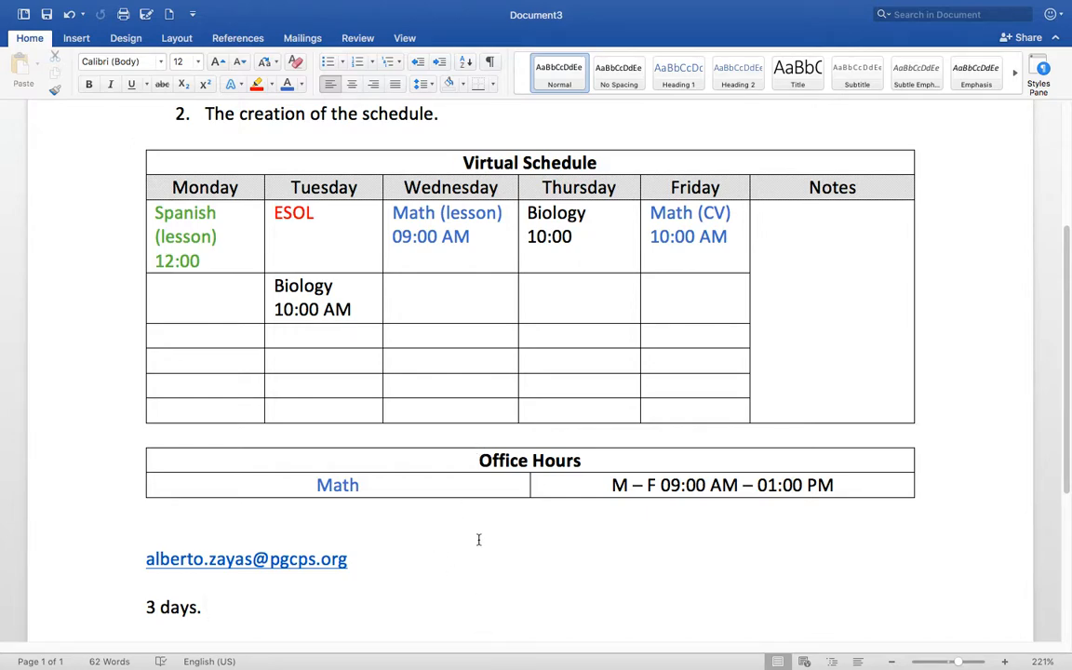
{"action": "key", "text": "ctrl+Left"}
{"action": "left_click", "coordinate": [281, 618]}
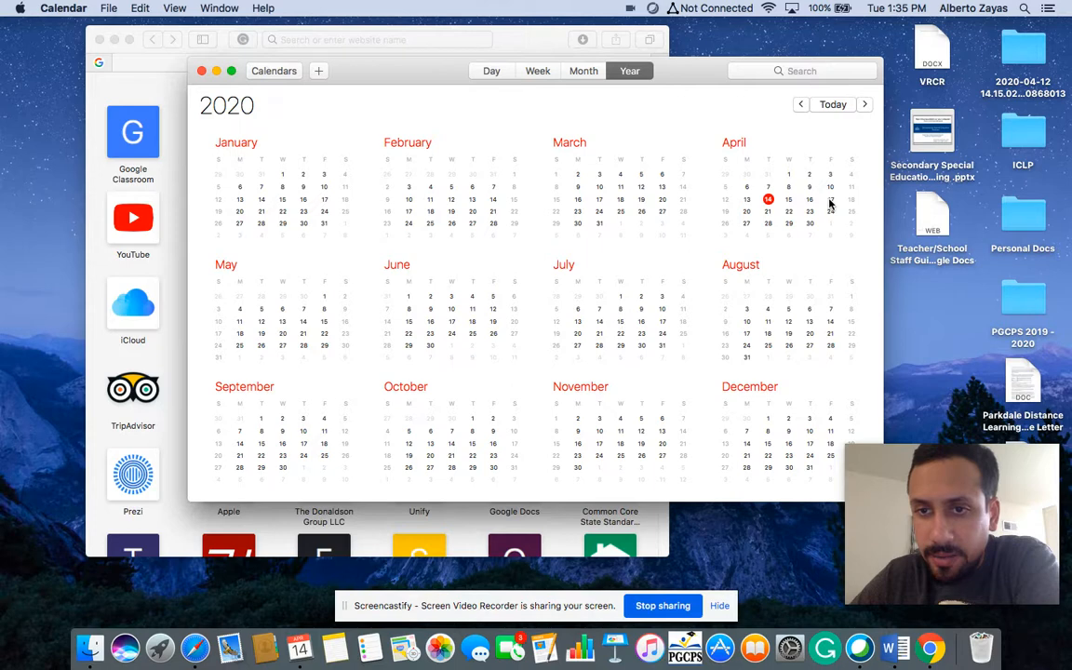
- Check April 17 in the 2020 year view for events, then dismiss its summary
{"action": "left_click", "coordinate": [828, 201]}
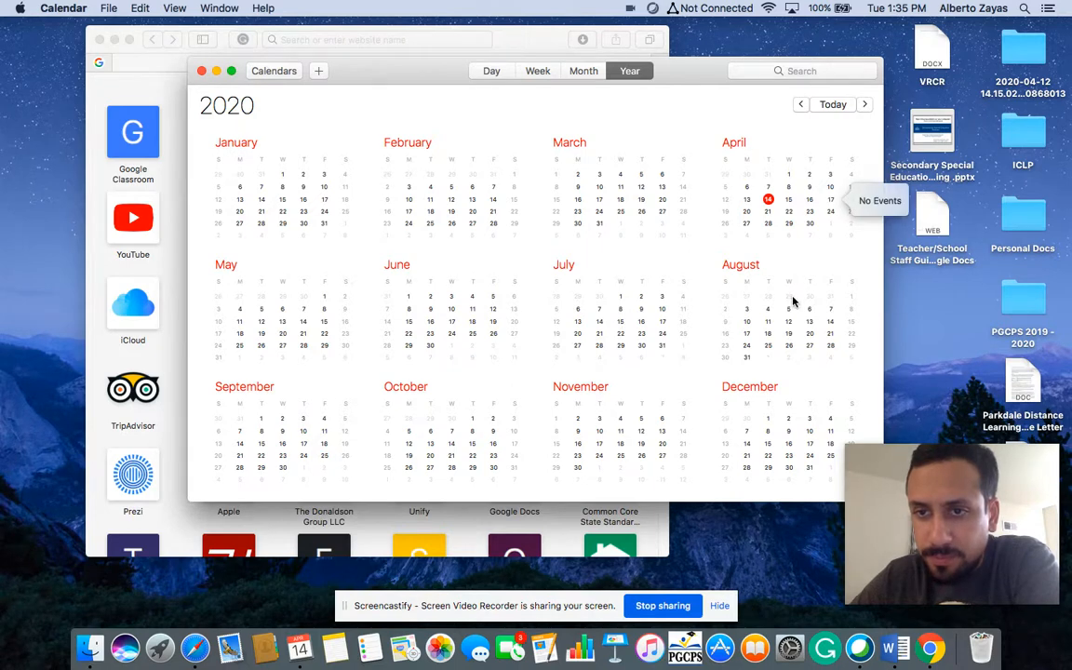
{"action": "left_click", "coordinate": [830, 202]}
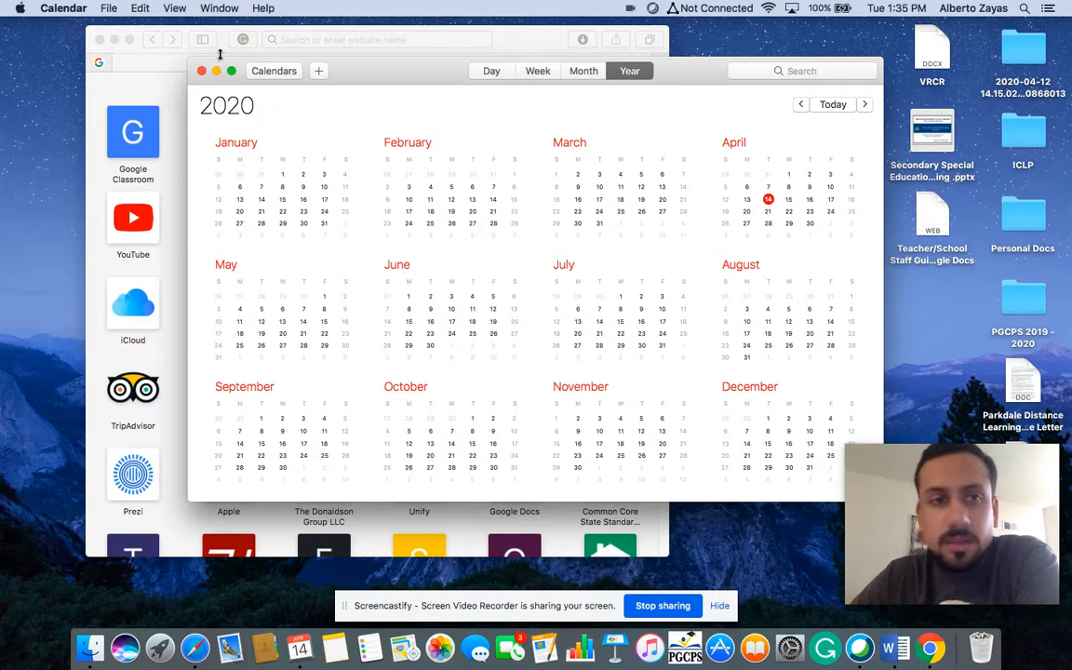